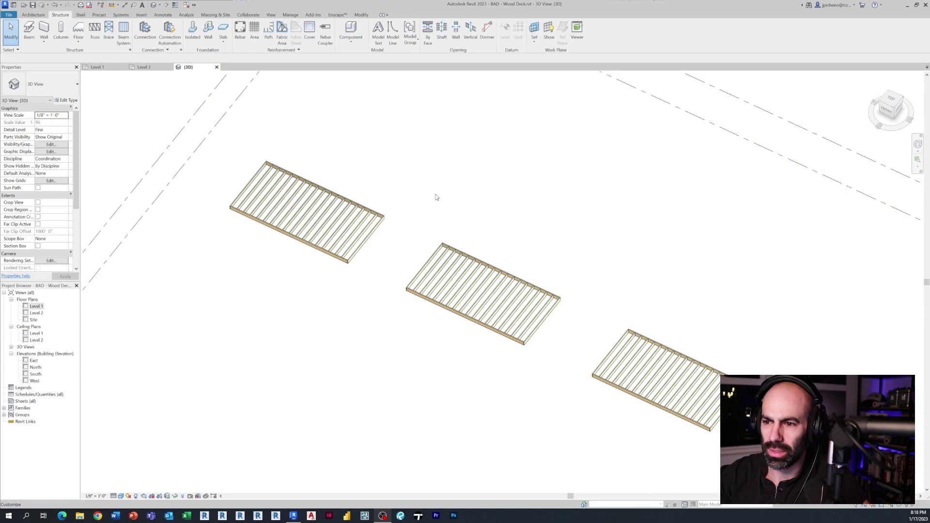
# Window-select the first and middle deck frames to inspect their members, then clear the selection
pyautogui.scroll(3, 367, 239)
pyautogui.moveTo(364, 264); pyautogui.dragTo(160, 126)
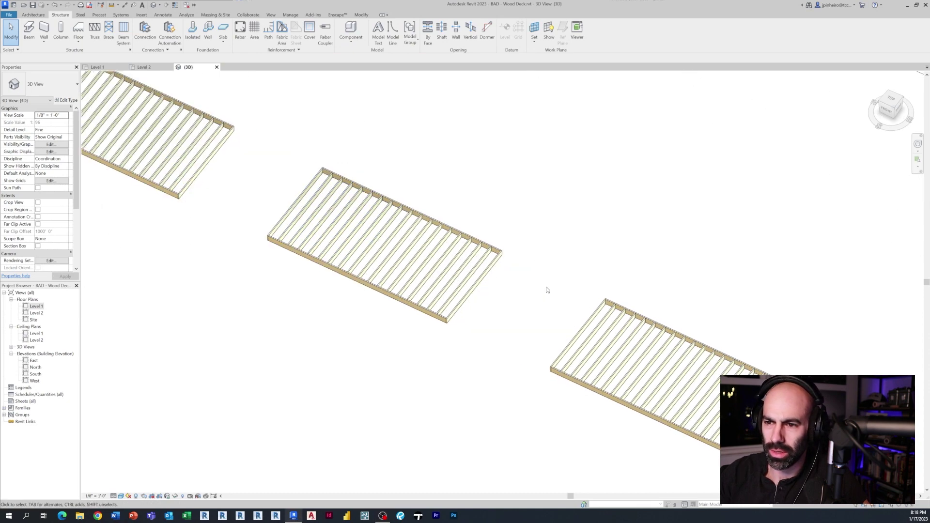
pyautogui.scroll(3, 488, 312)
pyautogui.scroll(-3, 492, 318)
pyautogui.moveTo(500, 384); pyautogui.dragTo(189, 181)
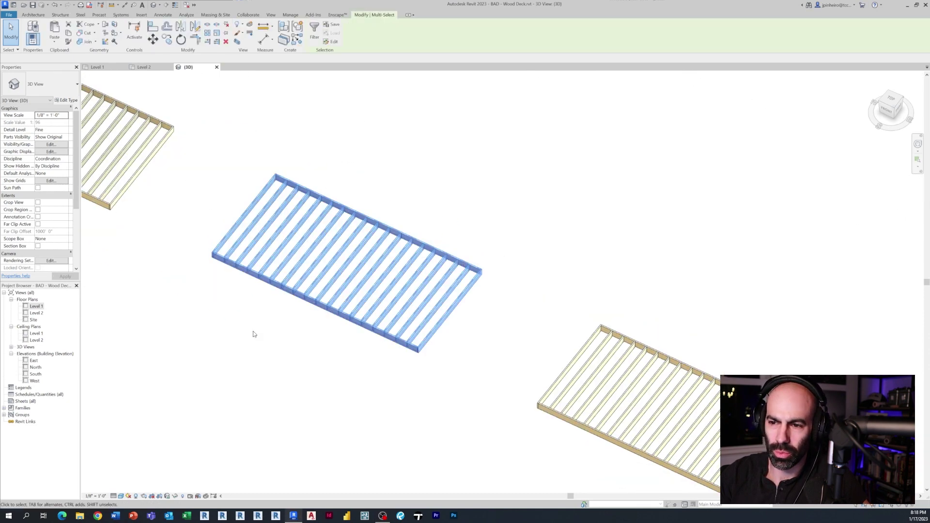
pyautogui.click(251, 380)
# Pan and zoom until a single joist frame fills the 3D view, with nothing selected
pyautogui.moveTo(431, 370); pyautogui.dragTo(358, 279, button='middle')
pyautogui.moveTo(767, 401); pyautogui.dragTo(465, 231)
pyautogui.click(446, 249)
pyautogui.scroll(-3, 443, 251)
pyautogui.moveTo(436, 262); pyautogui.dragTo(656, 417, button='middle')
pyautogui.scroll(1, 334, 310)
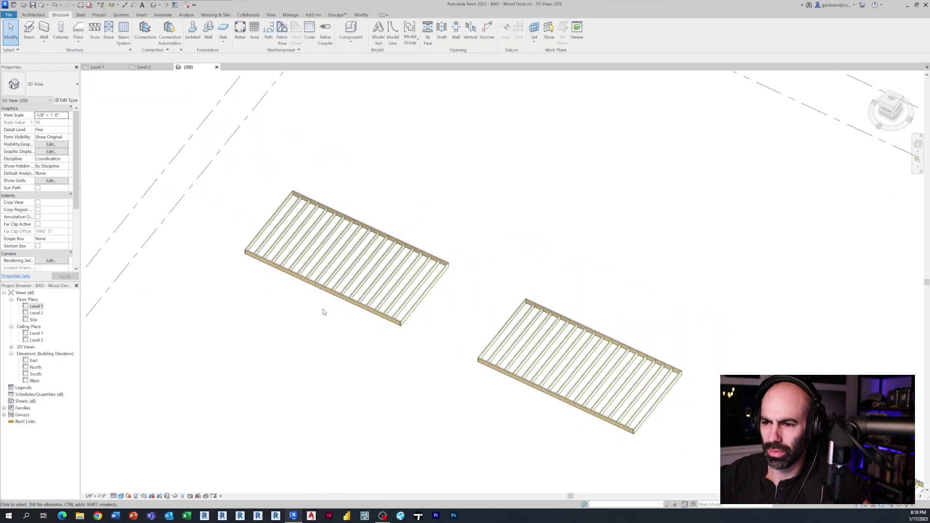
pyautogui.scroll(3, 323, 312)
pyautogui.scroll(-1, 290, 310)
pyautogui.scroll(4, 227, 299)
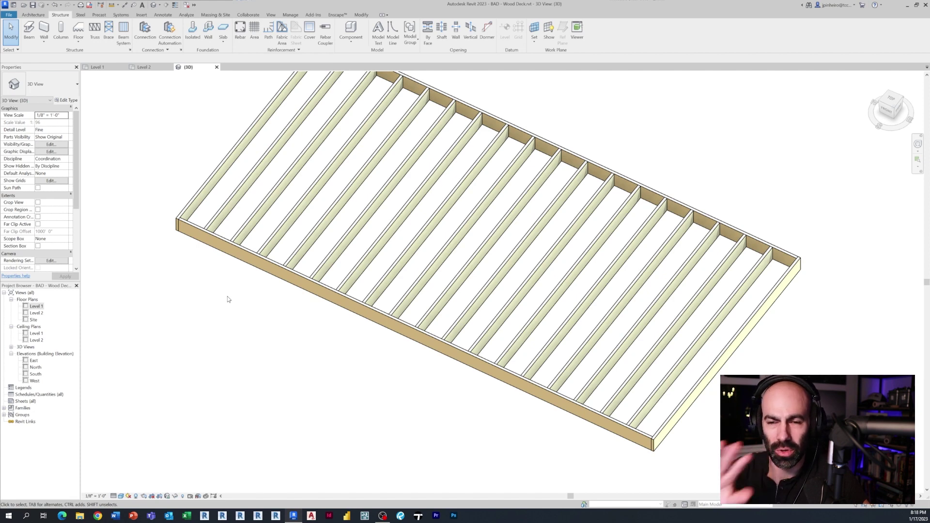
pyautogui.click(137, 16)
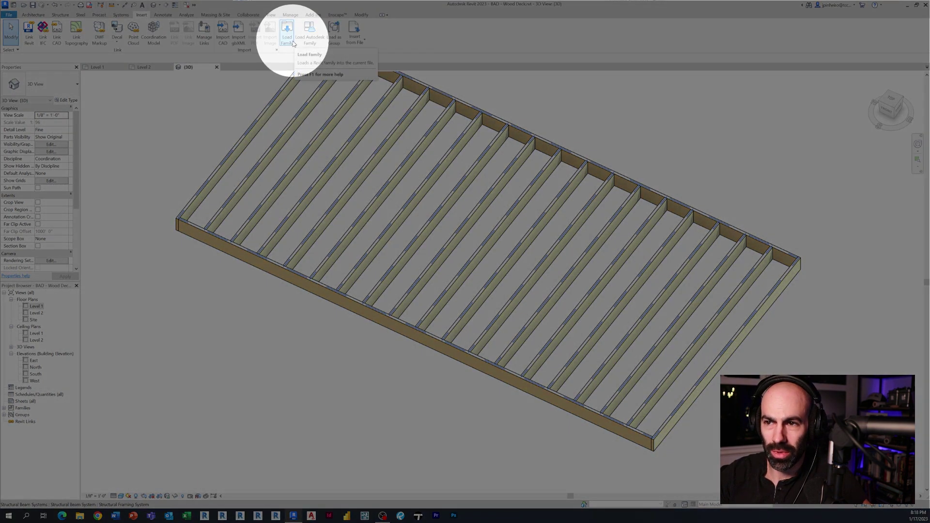
pyautogui.click(291, 38)
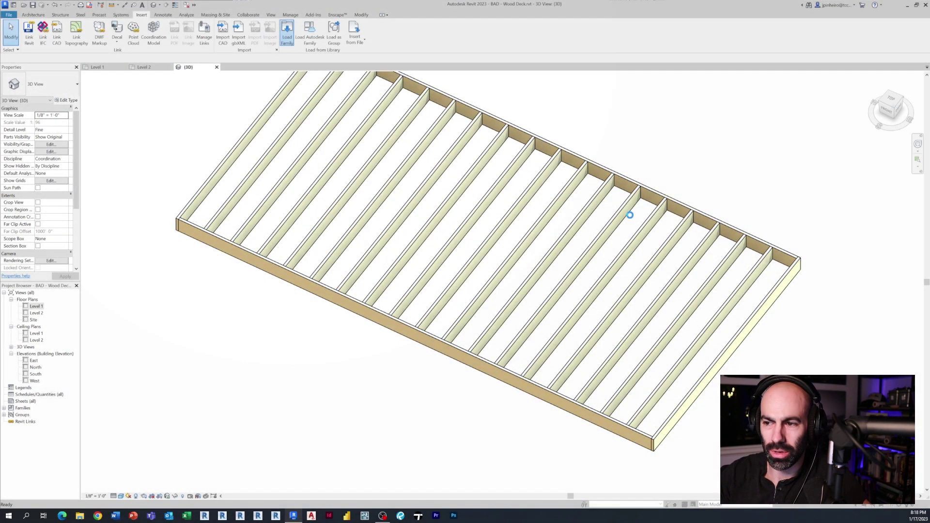
pyautogui.click(399, 202)
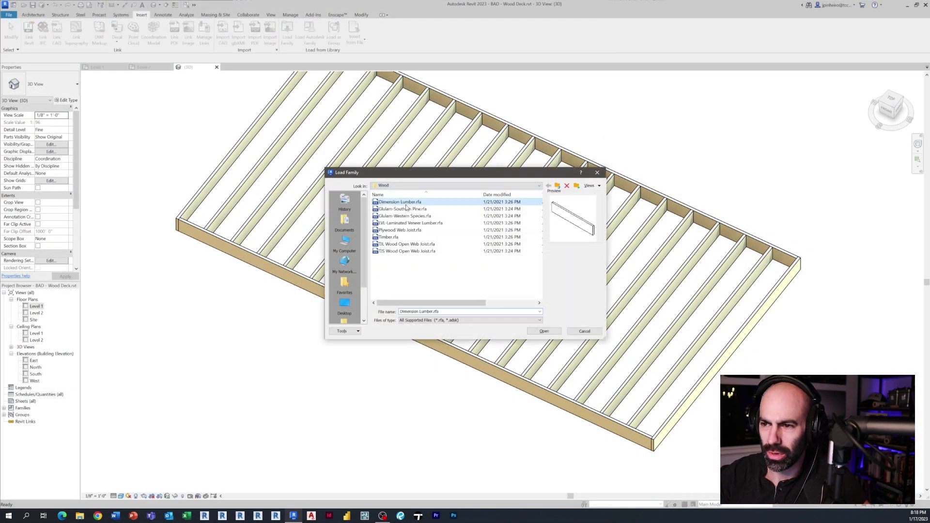
pyautogui.click(583, 332)
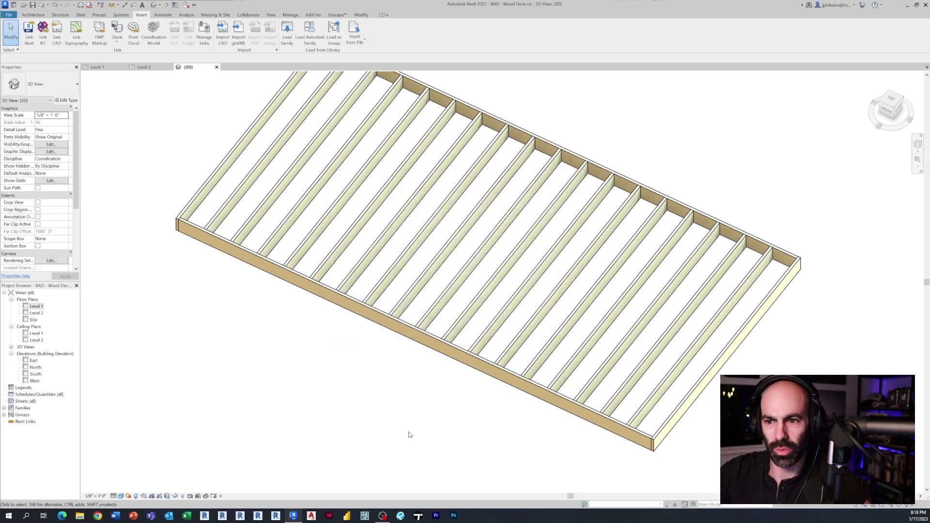
pyautogui.scroll(-2, 325, 329)
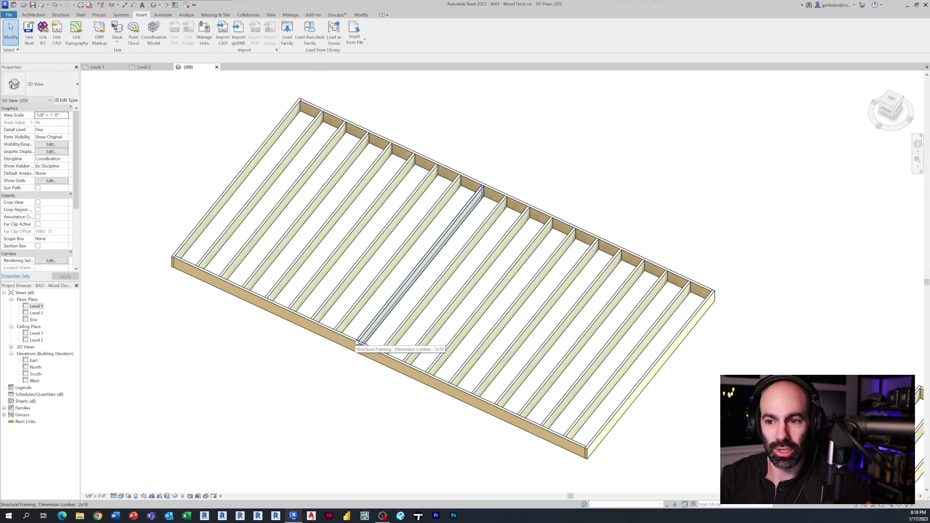
pyautogui.scroll(-2, 242, 124)
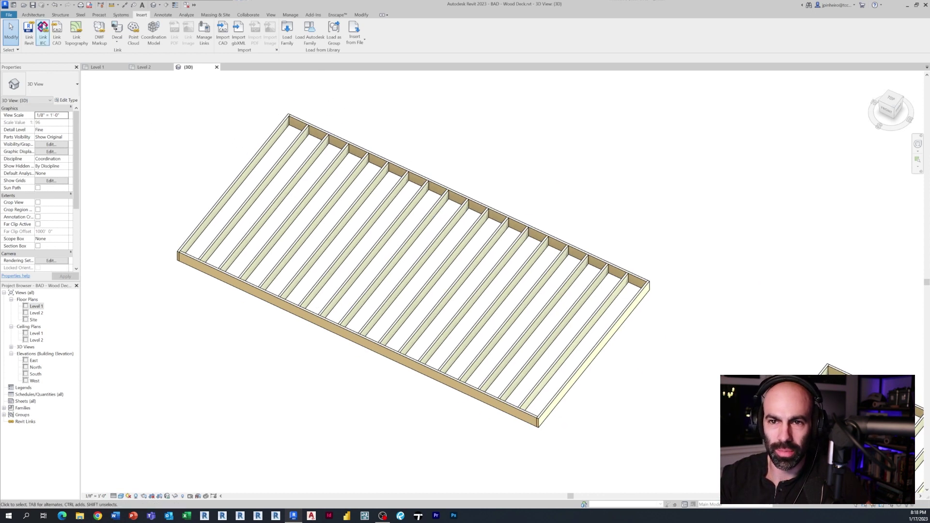
pyautogui.click(30, 17)
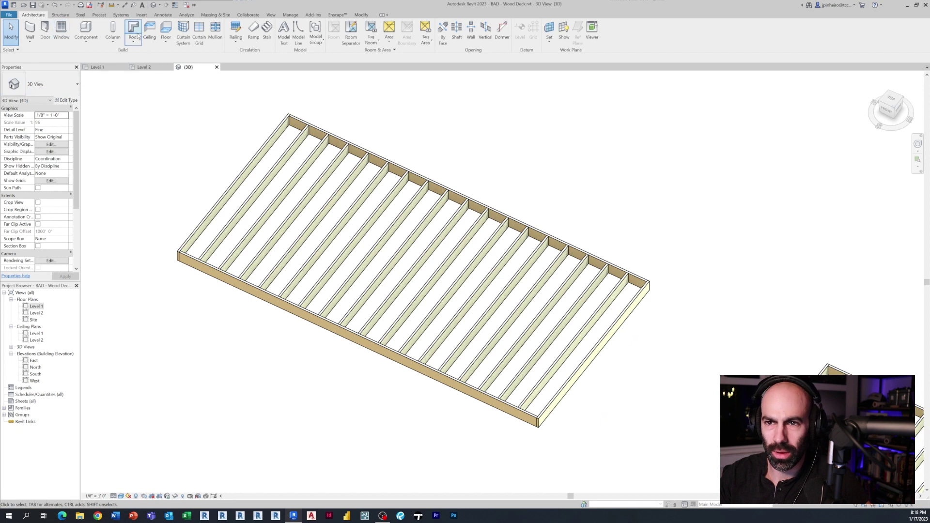
# Start a new floor and pick Wood Joist 10" - Wood Finish in the type selector
pyautogui.click(166, 28)
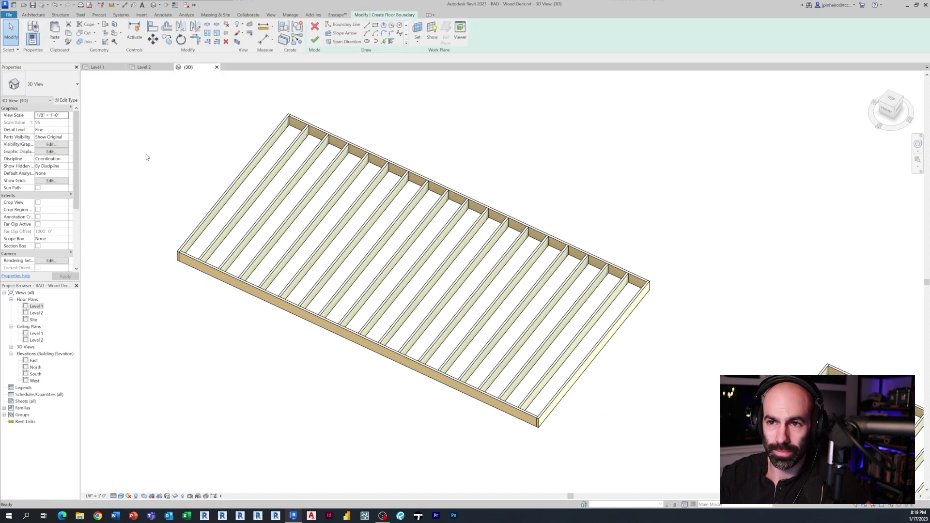
pyautogui.click(48, 87)
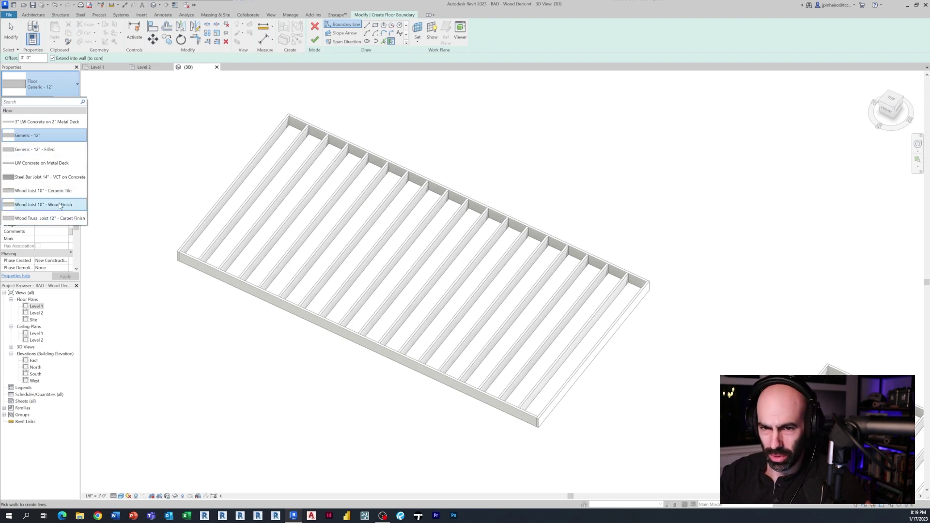
pyautogui.click(47, 204)
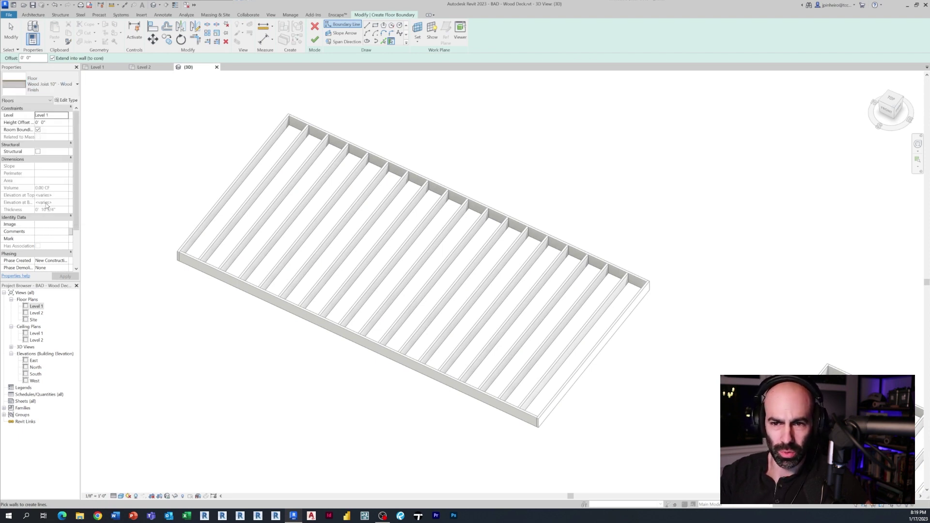
# Open the floor type's layer structure with a section preview and move Oak Flooring below the core boundary
pyautogui.click(63, 101)
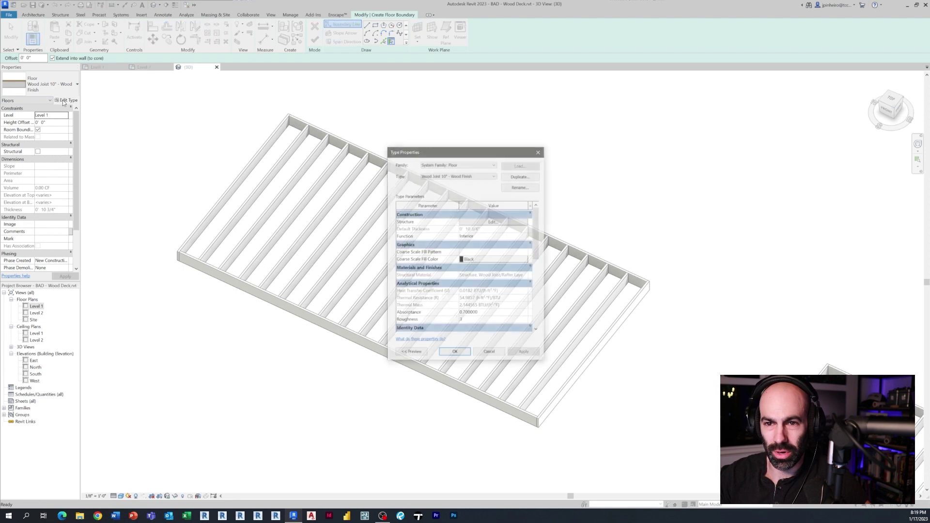
pyautogui.moveTo(468, 151); pyautogui.dragTo(291, 112)
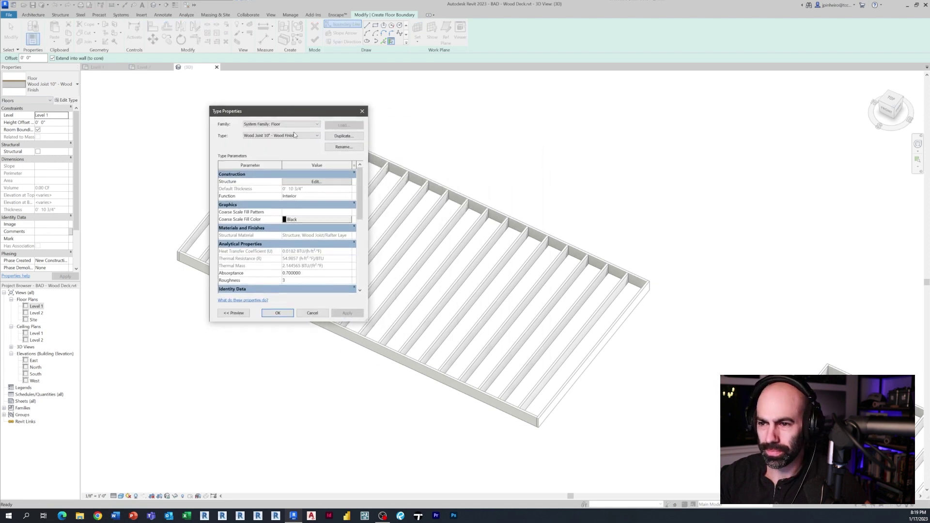
pyautogui.click(302, 184)
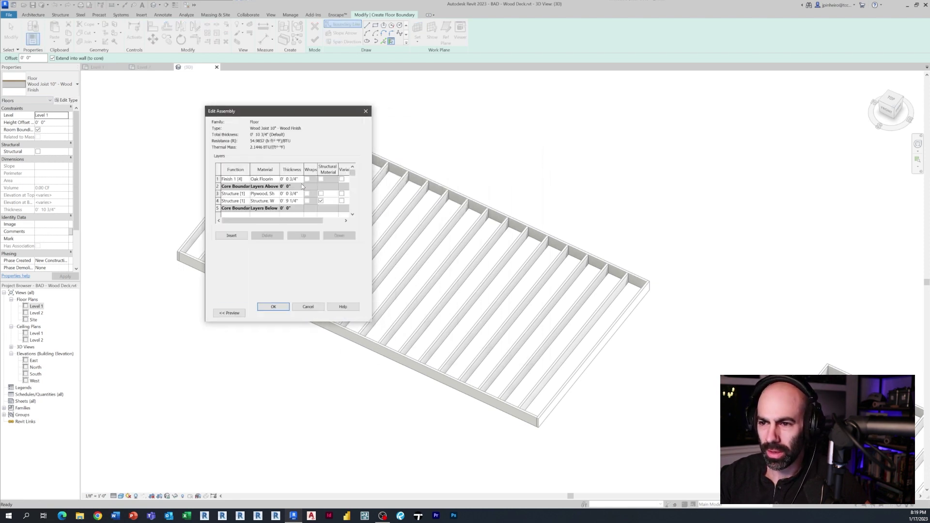
pyautogui.click(228, 312)
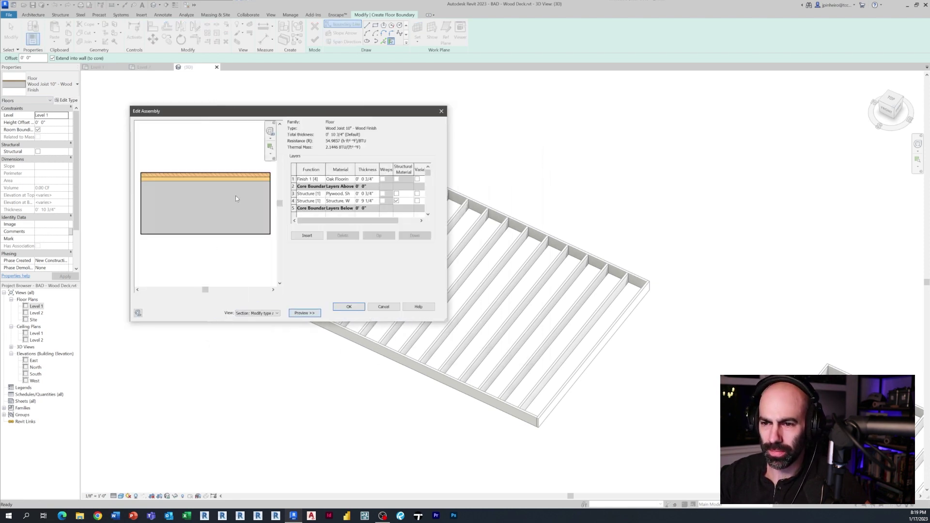
pyautogui.click(293, 179)
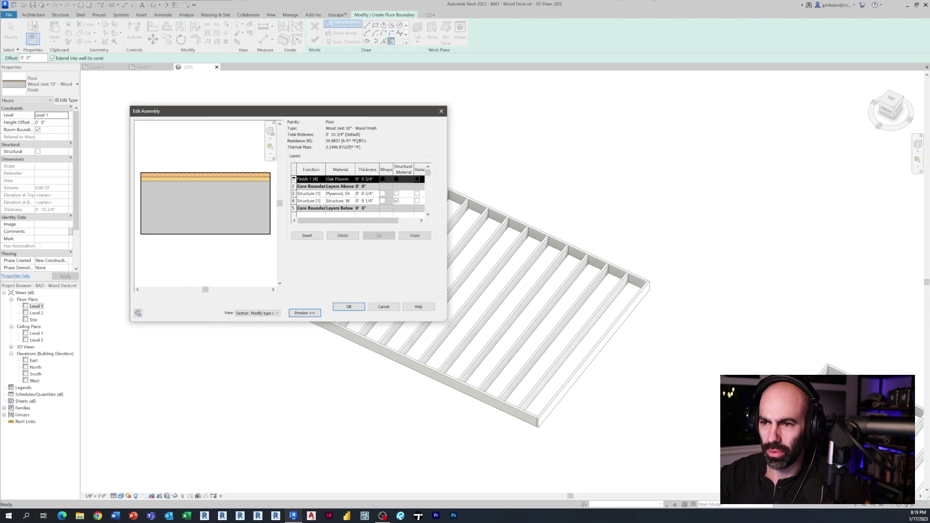
pyautogui.click(415, 236)
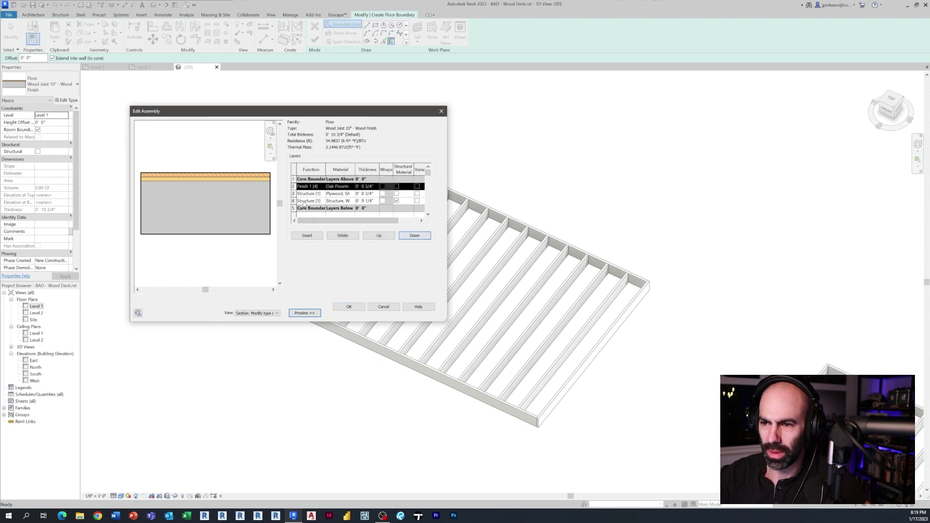
# Delete the plywood and joist layers and make the oak layer's function Structure [1]
pyautogui.click(294, 193)
pyautogui.click(334, 236)
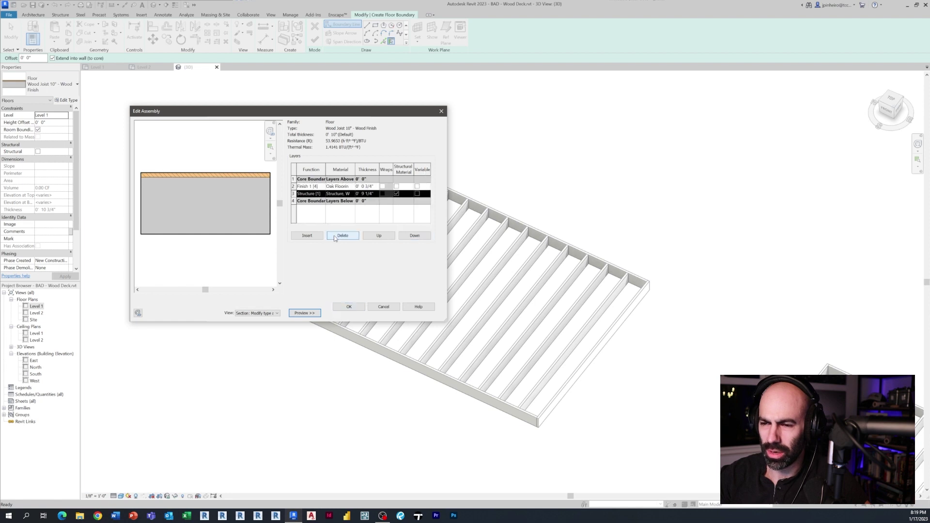
pyautogui.click(334, 236)
pyautogui.click(343, 187)
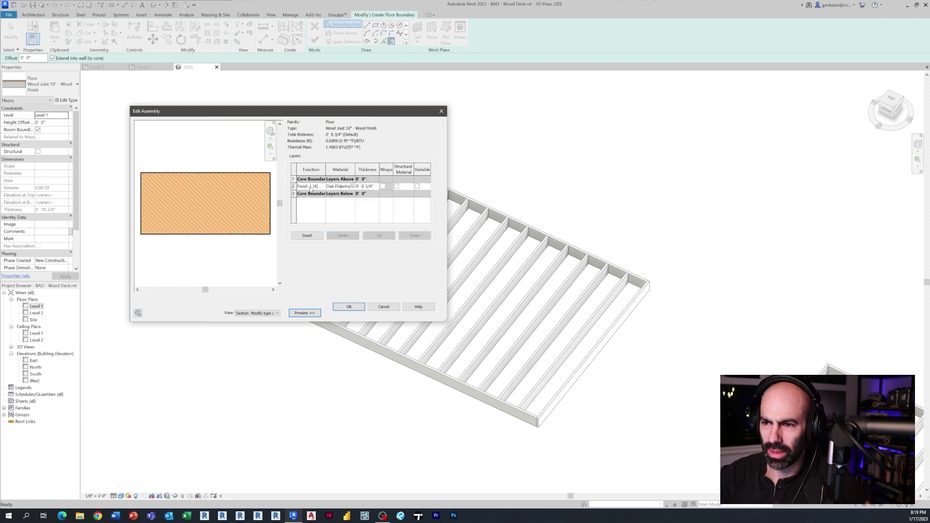
pyautogui.click(322, 187)
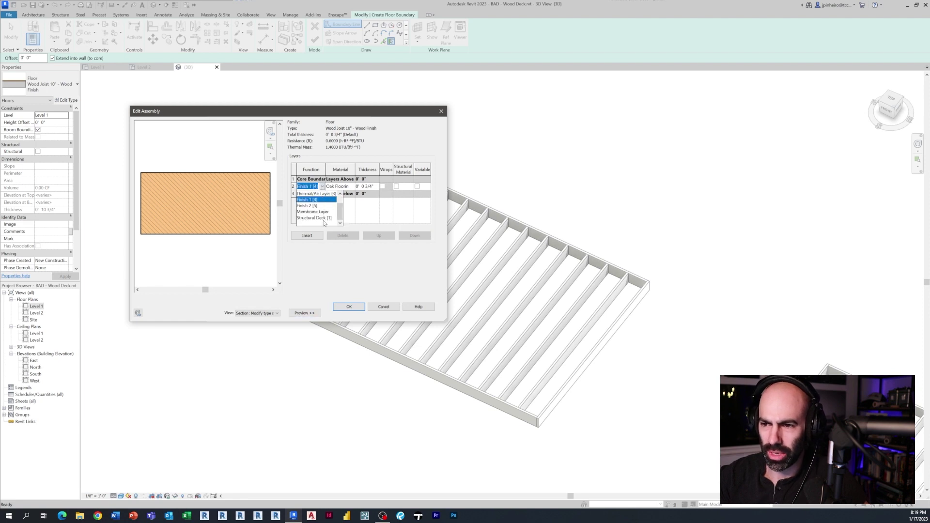
pyautogui.scroll(1, 310, 202)
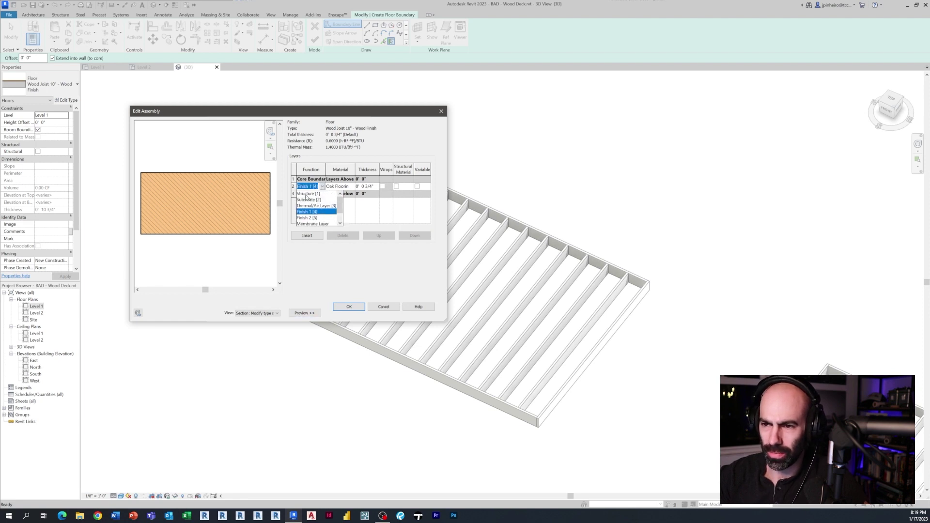
pyautogui.click(306, 193)
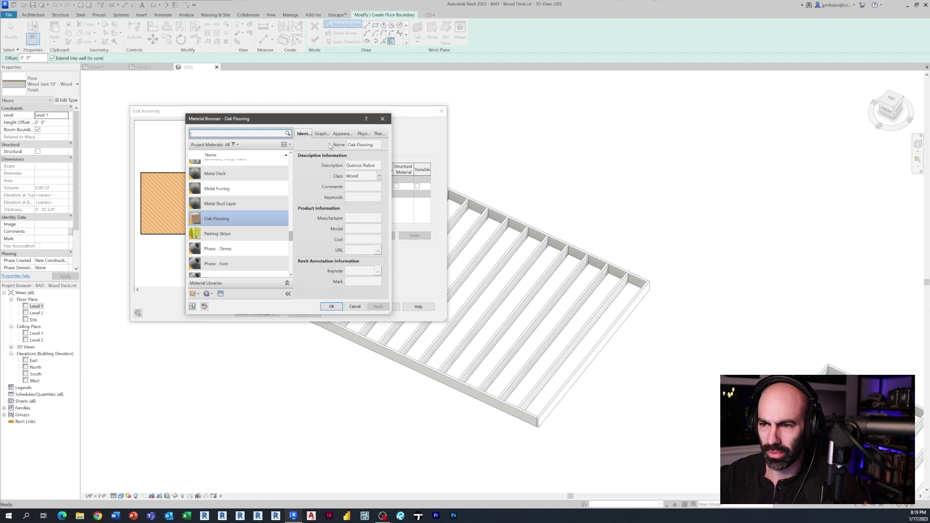
# Set Oak Flooring's surface pattern colour to grey (RGB 128 128 128) and confirm the layer setup
pyautogui.moveTo(390, 314); pyautogui.dragTo(419, 325)
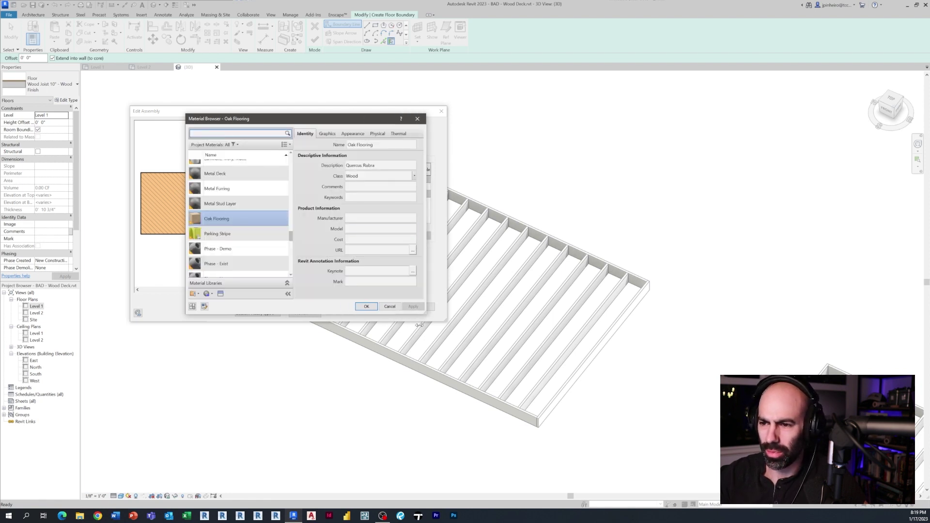
pyautogui.click(326, 133)
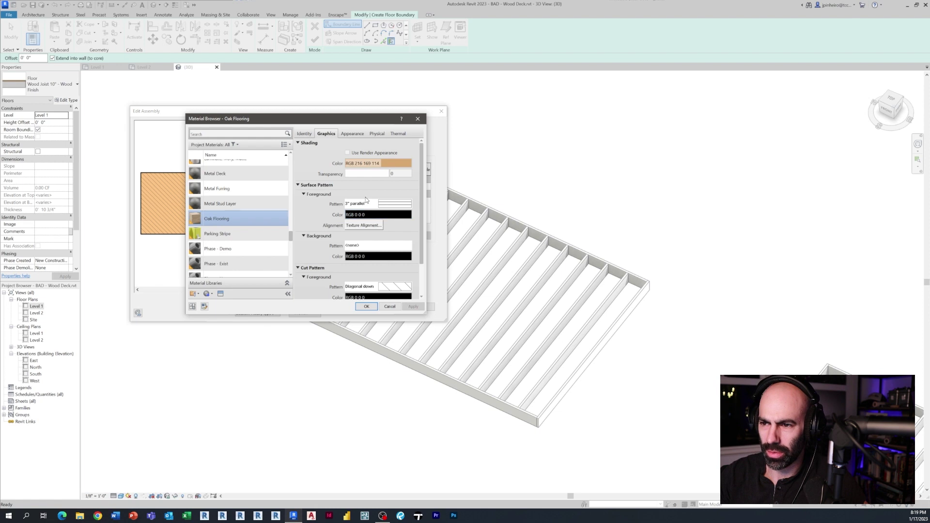
pyautogui.moveTo(420, 310); pyautogui.dragTo(449, 338)
pyautogui.click(391, 215)
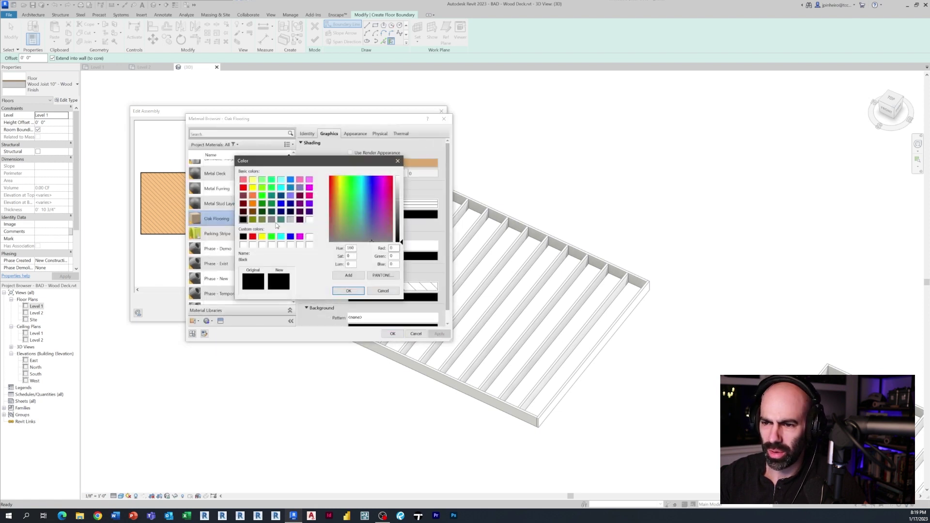
pyautogui.click(271, 219)
pyautogui.click(348, 290)
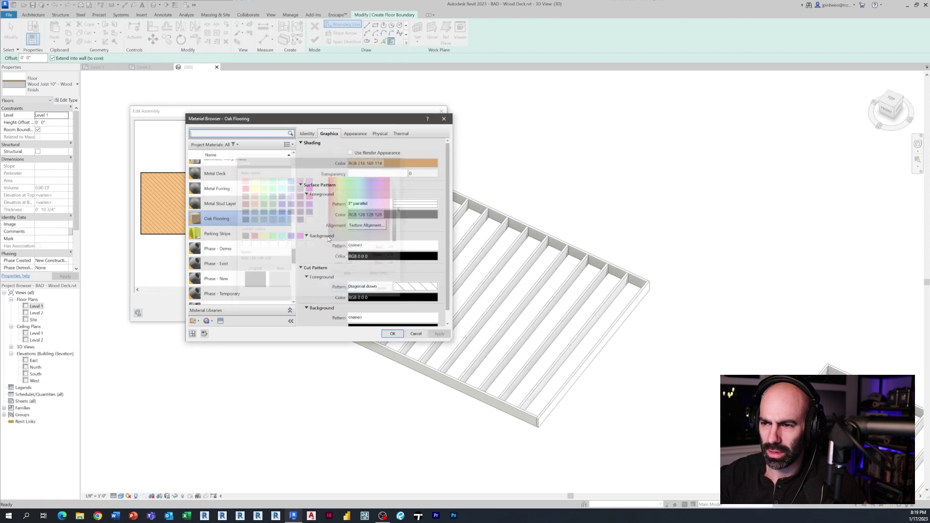
pyautogui.click(394, 333)
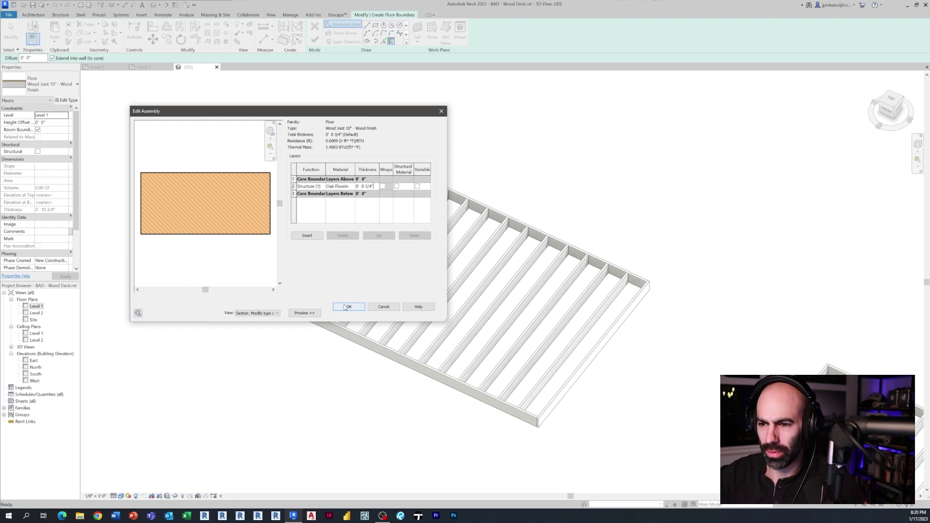
pyautogui.click(345, 307)
# Apply the floor type changes, abandon picking beams, and switch to the Top view
pyautogui.click(352, 313)
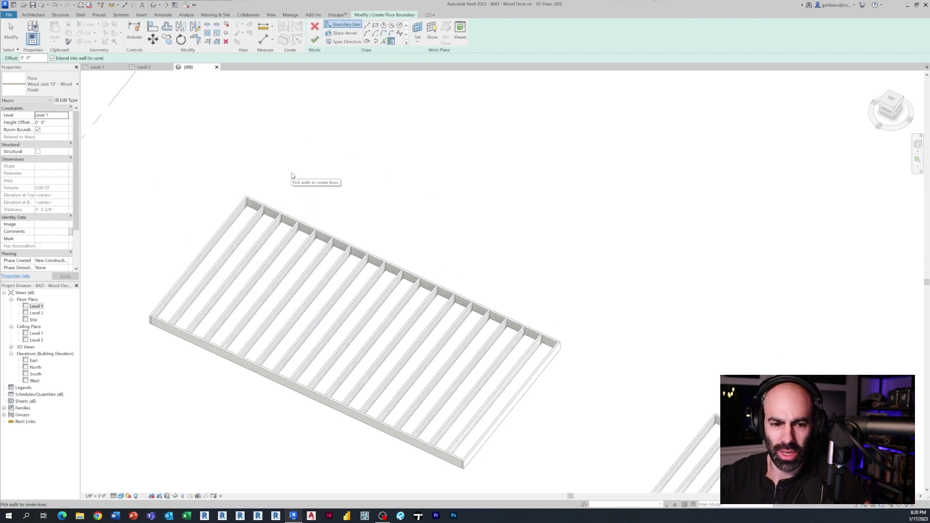
pyautogui.click(384, 43)
pyautogui.scroll(4, 318, 230)
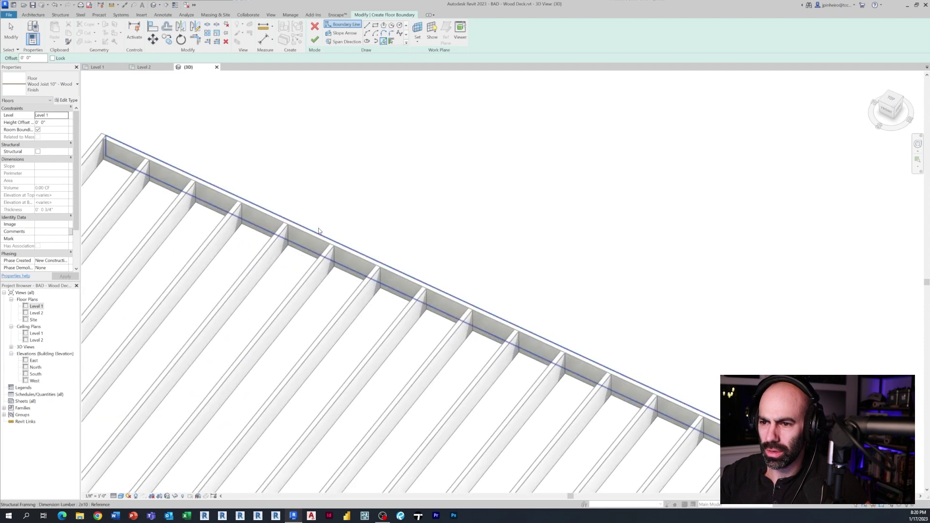
pyautogui.press('Escape')
pyautogui.scroll(-5, 588, 231)
pyautogui.click(890, 100)
# Draw a rectangular boundary from the frame's top-left corner to its bottom-right corner
pyautogui.click(375, 25)
pyautogui.scroll(7, 377, 251)
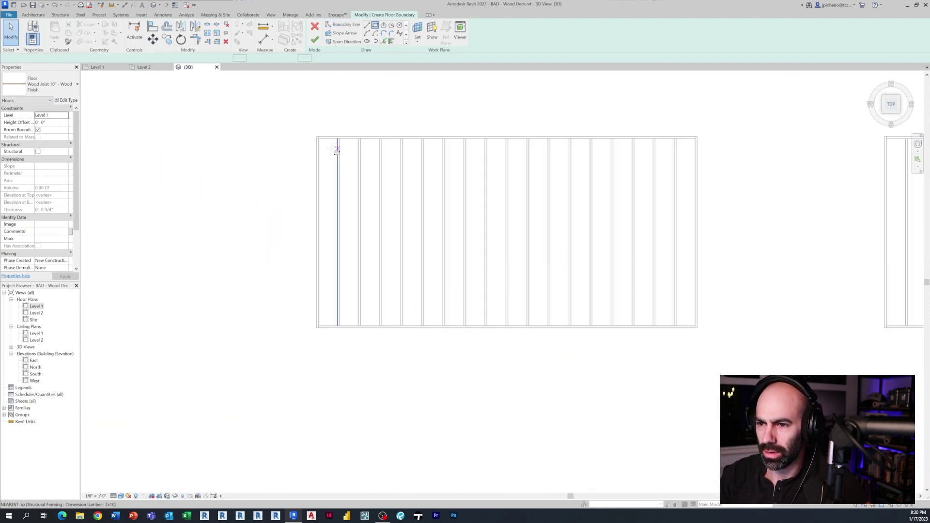
pyautogui.scroll(3, 333, 148)
pyautogui.click(307, 123)
pyautogui.moveTo(484, 246); pyautogui.dragTo(355, 142, button='middle')
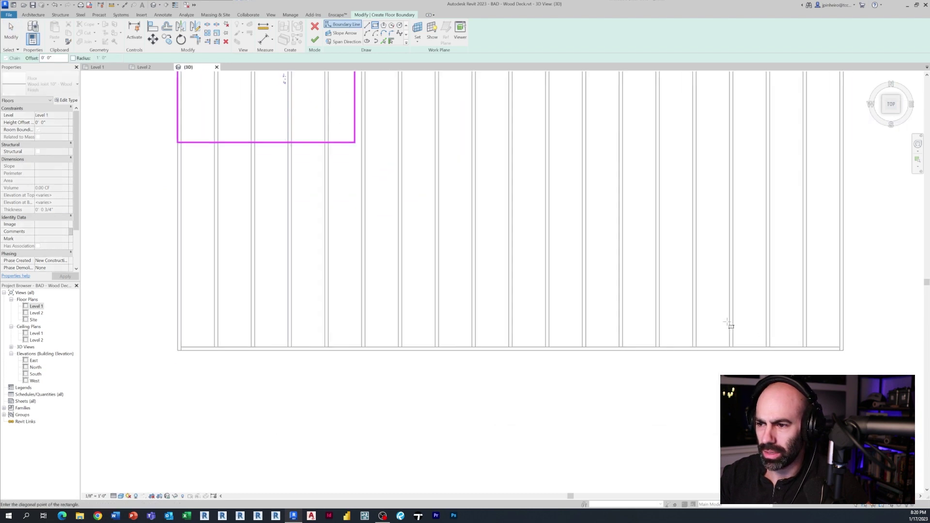
pyautogui.moveTo(727, 322); pyautogui.dragTo(443, 235, button='middle')
pyautogui.click(560, 264)
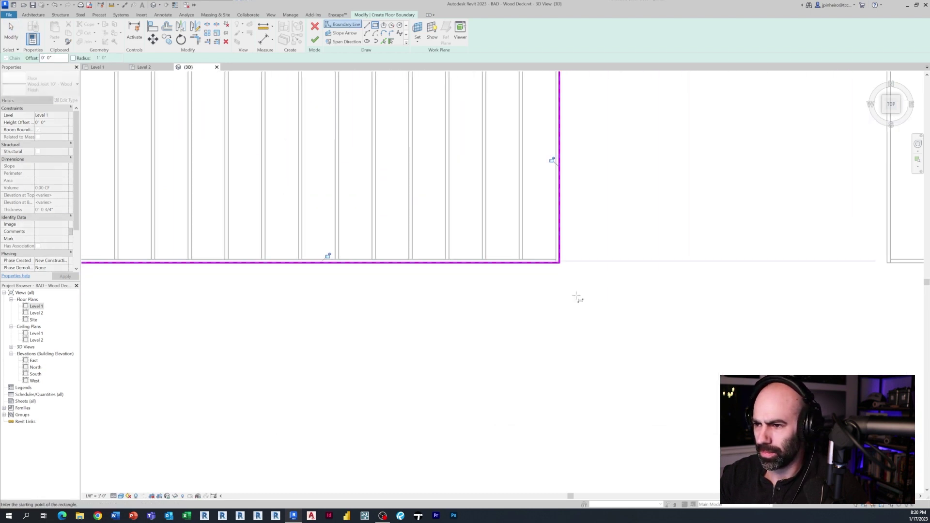
pyautogui.press('Escape')
# Offset the chained top and left boundary lines by 1" with Copy unchecked
pyautogui.scroll(-3, 558, 294)
pyautogui.press('o')
pyautogui.press('f')
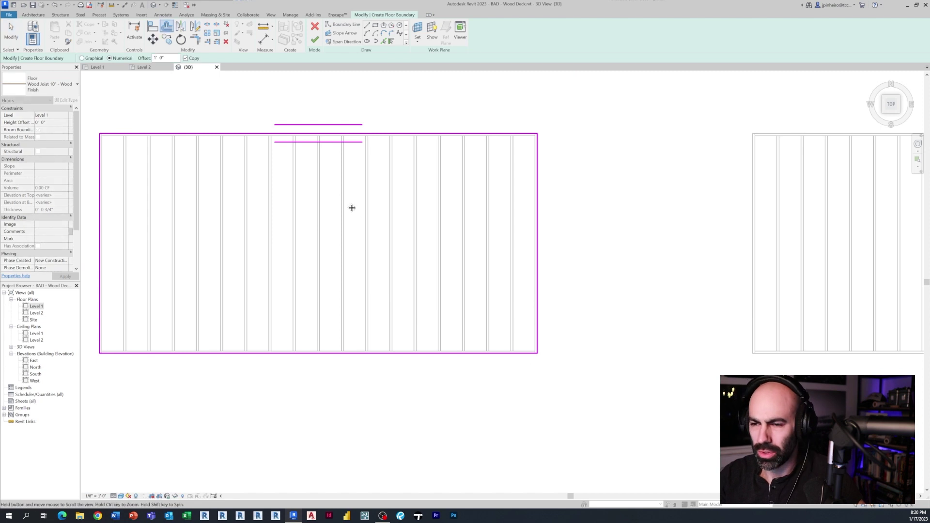
pyautogui.moveTo(351, 207); pyautogui.dragTo(389, 225, button='middle')
pyautogui.scroll(1, 234, 245)
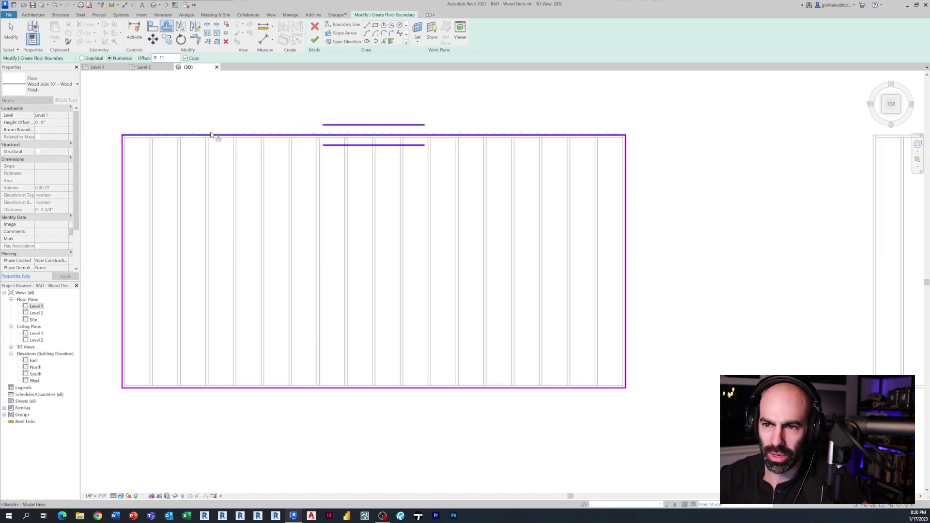
pyautogui.moveTo(216, 138); pyautogui.dragTo(235, 142, button='middle')
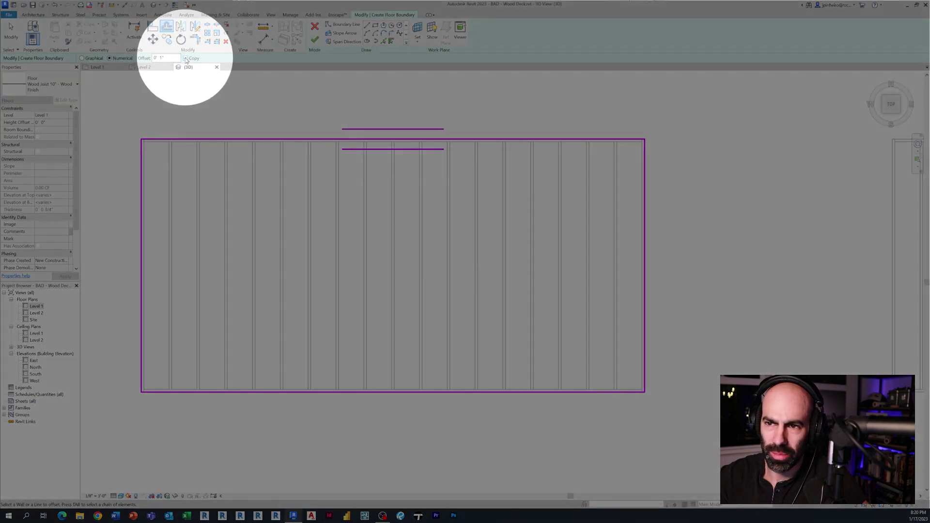
pyautogui.click(187, 58)
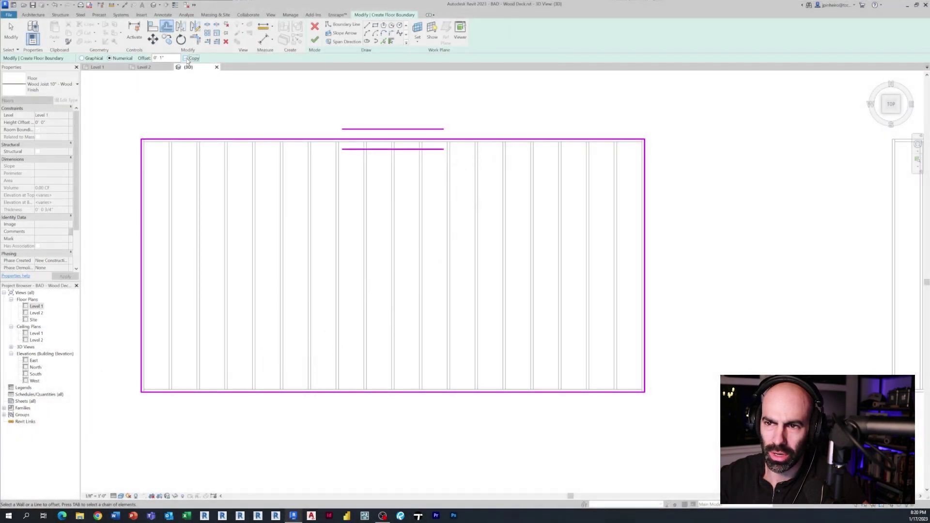
pyautogui.scroll(8, 156, 145)
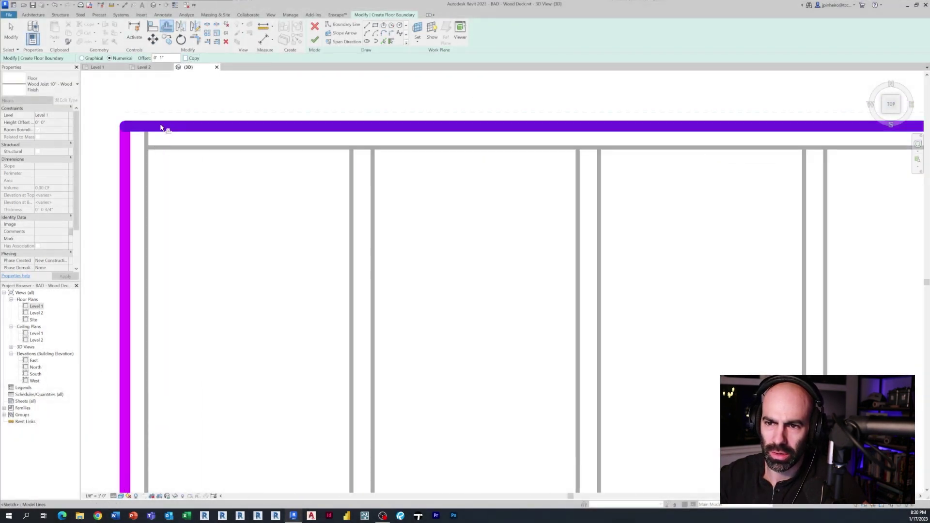
pyautogui.press('Tab')
pyautogui.click(161, 128)
pyautogui.scroll(-8, 164, 128)
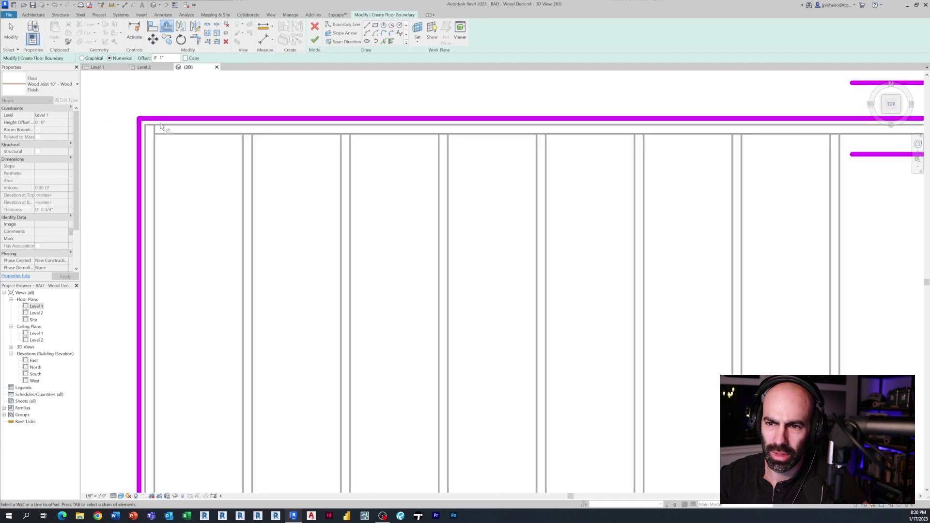
pyautogui.press('Escape')
# Finish the sketch to create the oak deck floor and orbit to inspect it
pyautogui.scroll(5, 546, 300)
pyautogui.scroll(-6, 492, 280)
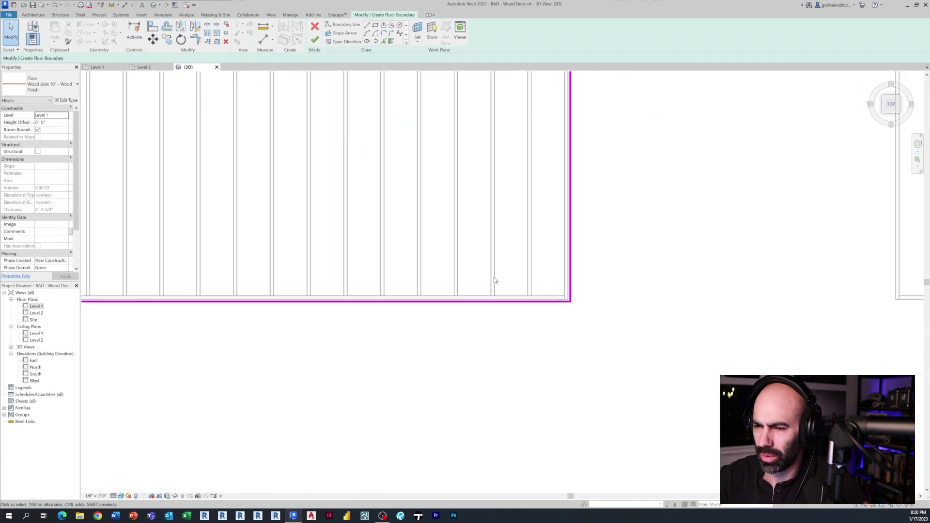
pyautogui.click(316, 40)
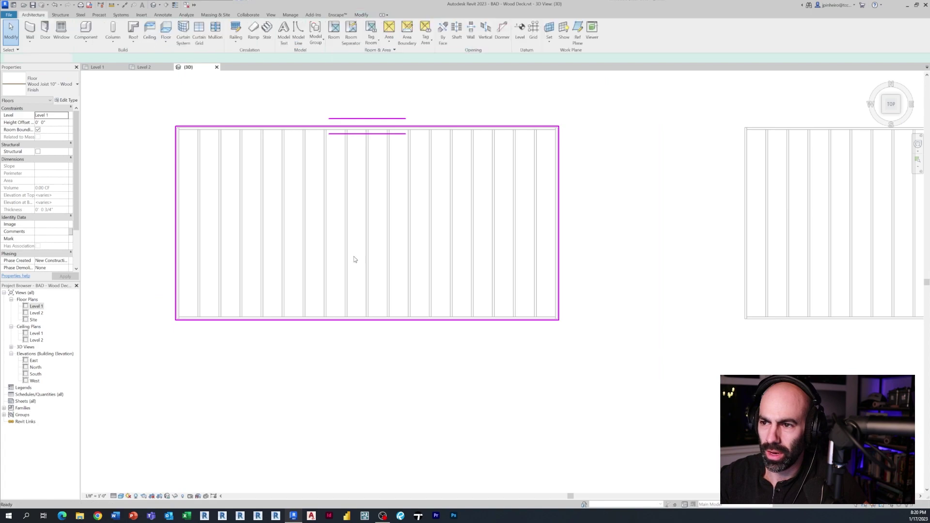
pyautogui.keyDown('shift'); pyautogui.moveTo(363, 274); pyautogui.dragTo(542, 384, button='middle'); pyautogui.keyUp('shift')
pyautogui.click(541, 384)
pyautogui.scroll(8, 458, 327)
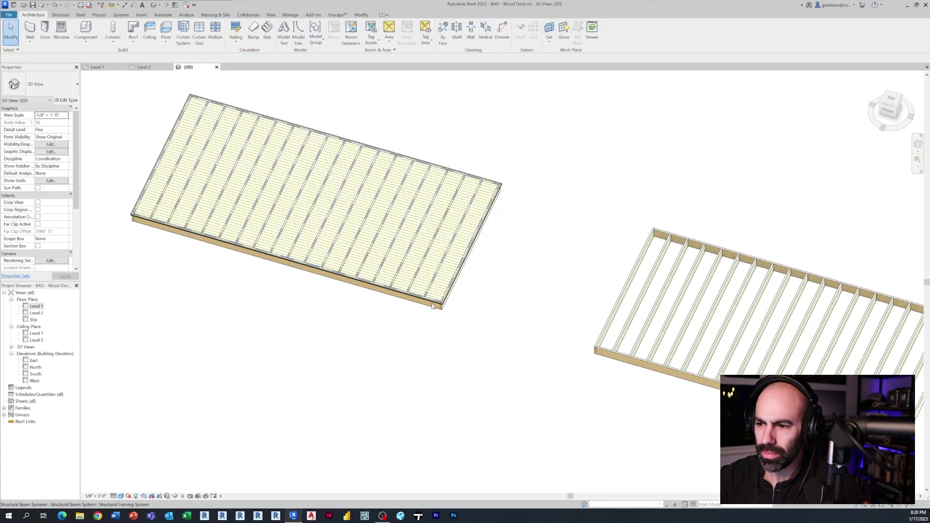
pyautogui.scroll(-3, 440, 299)
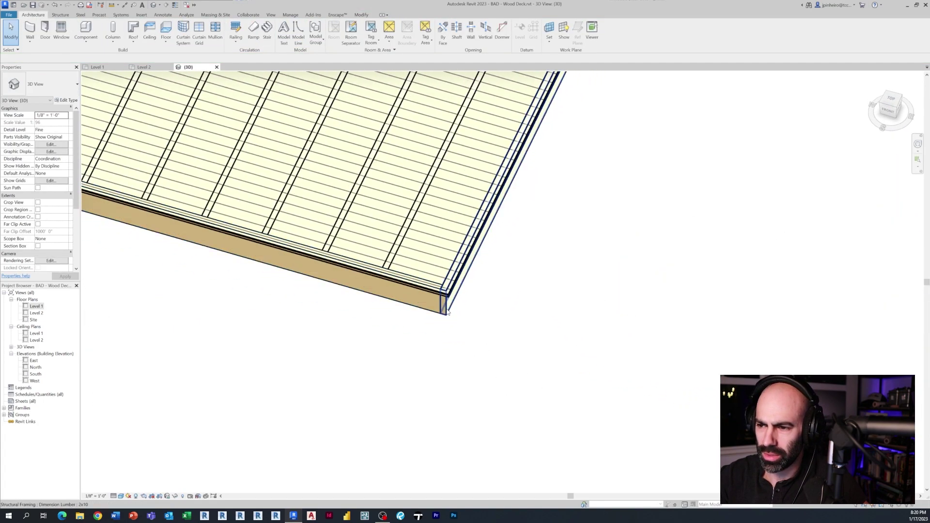
pyautogui.click(457, 281)
pyautogui.scroll(3, 460, 289)
pyautogui.click(463, 341)
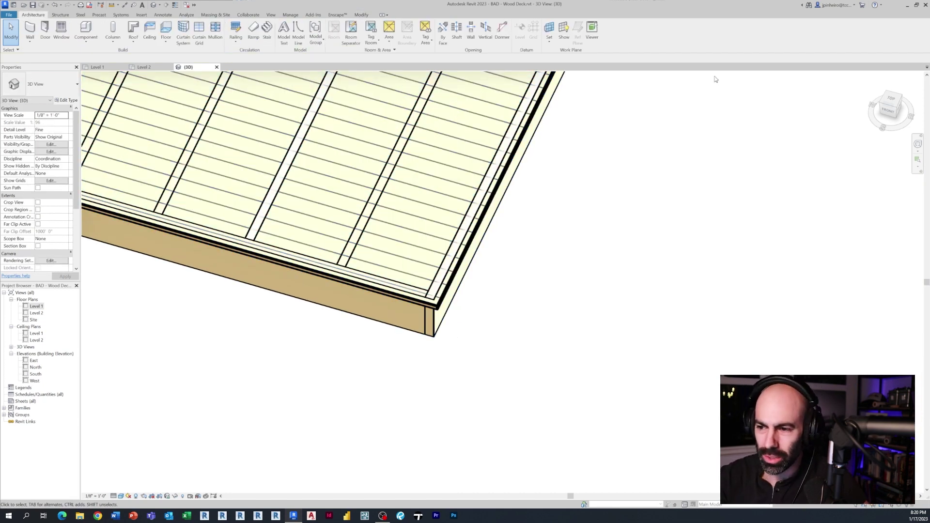
# Set the deck floor's Height Offset From Level to 3/4"
pyautogui.click(359, 287)
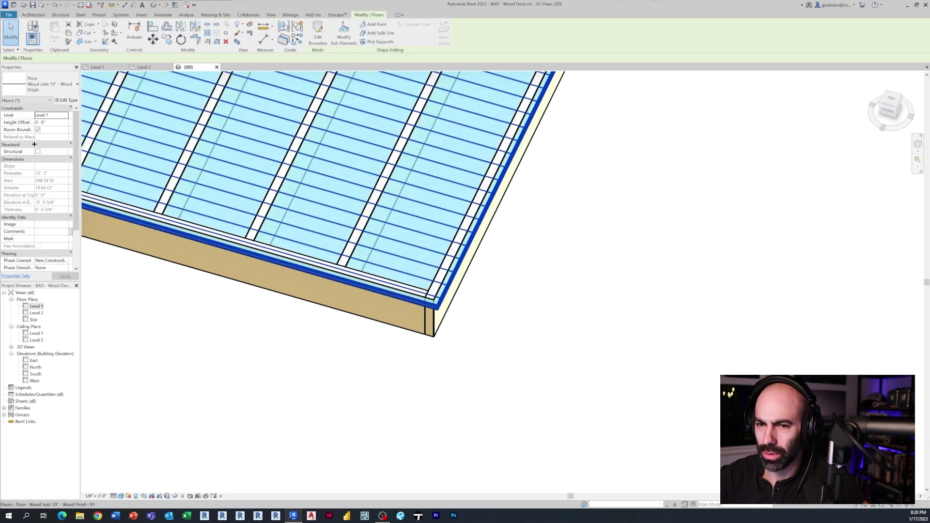
pyautogui.click(56, 122)
pyautogui.write('3/4"')
pyautogui.press('Return')
pyautogui.click(865, 310)
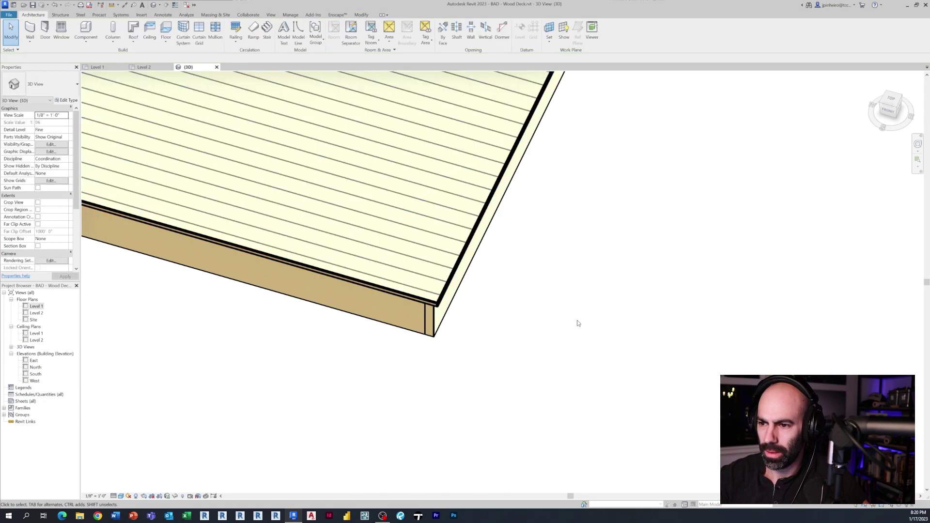
# Orbit around the raised deck to check it from several angles, then open the Level 1 plan
pyautogui.scroll(-5, 574, 320)
pyautogui.moveTo(543, 310); pyautogui.dragTo(524, 390, button='middle')
pyautogui.click(496, 375)
pyautogui.keyDown('shift'); pyautogui.moveTo(386, 443); pyautogui.dragTo(525, 389, button='middle'); pyautogui.keyUp('shift')
pyautogui.click(471, 409)
pyautogui.keyDown('shift'); pyautogui.moveTo(467, 392); pyautogui.dragTo(280, 429, button='middle'); pyautogui.keyUp('shift')
pyautogui.scroll(5, 156, 335)
pyautogui.scroll(2, 156, 335)
pyautogui.scroll(-10, 155, 208)
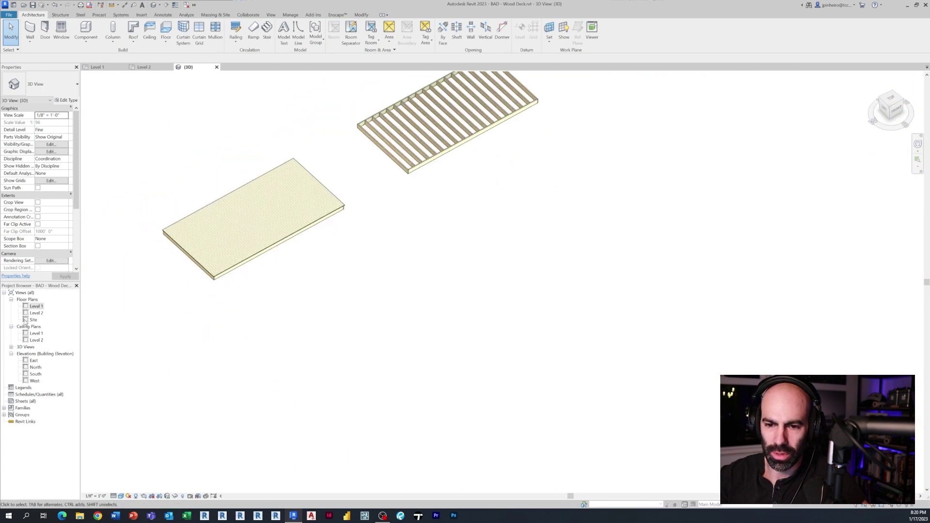
pyautogui.doubleClick(30, 308)
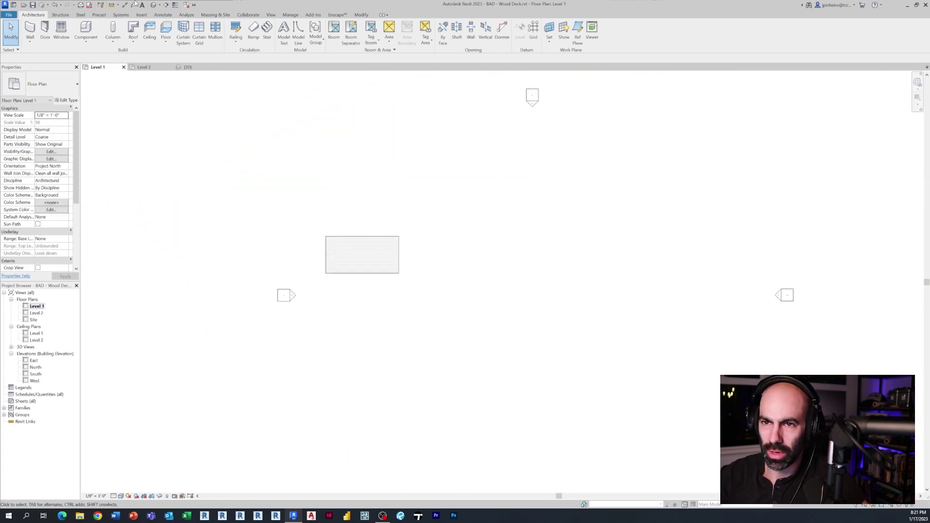
pyautogui.click(166, 5)
pyautogui.click(361, 312)
pyautogui.click(361, 211)
pyautogui.press('Escape')
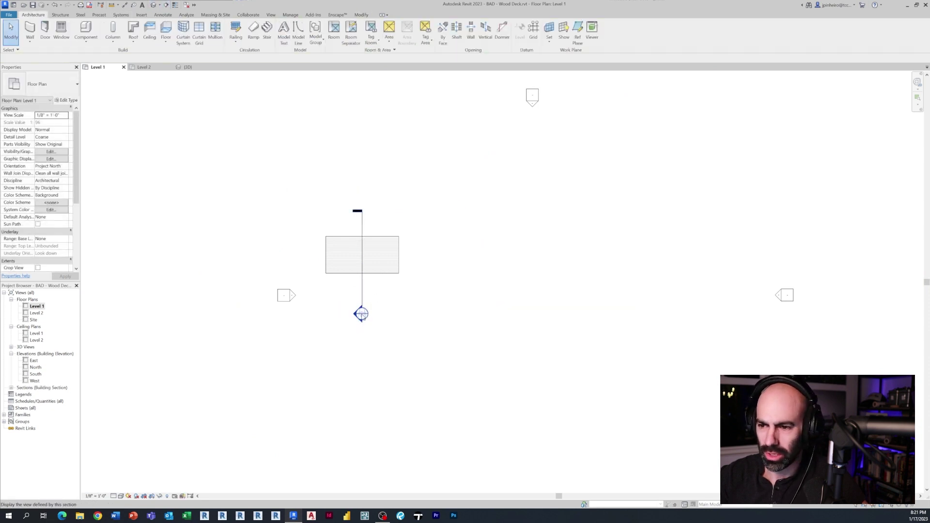
pyautogui.click(362, 310)
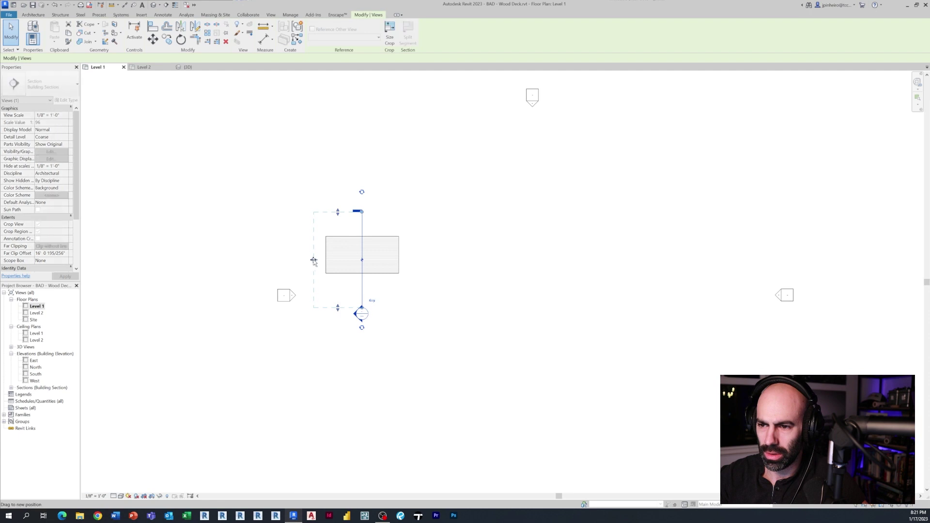
pyautogui.press('Escape')
pyautogui.scroll(5, 355, 306)
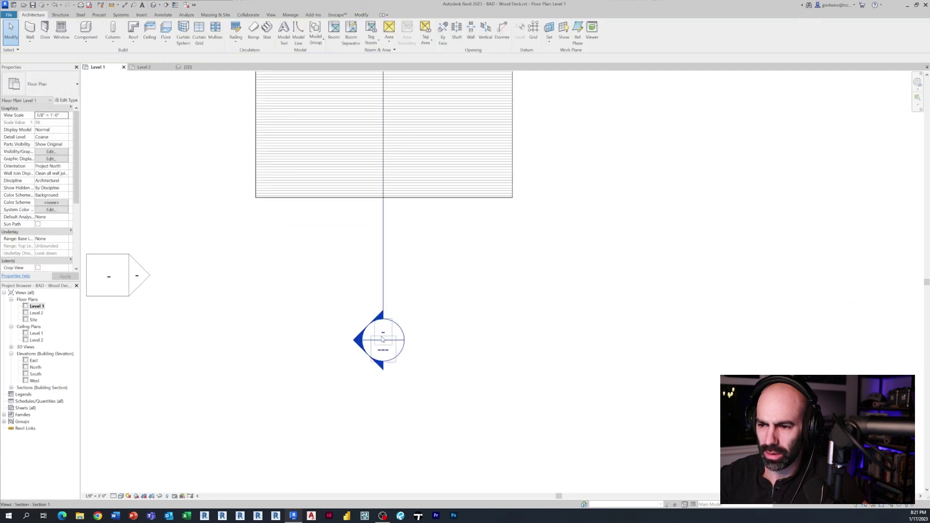
pyautogui.doubleClick(397, 344)
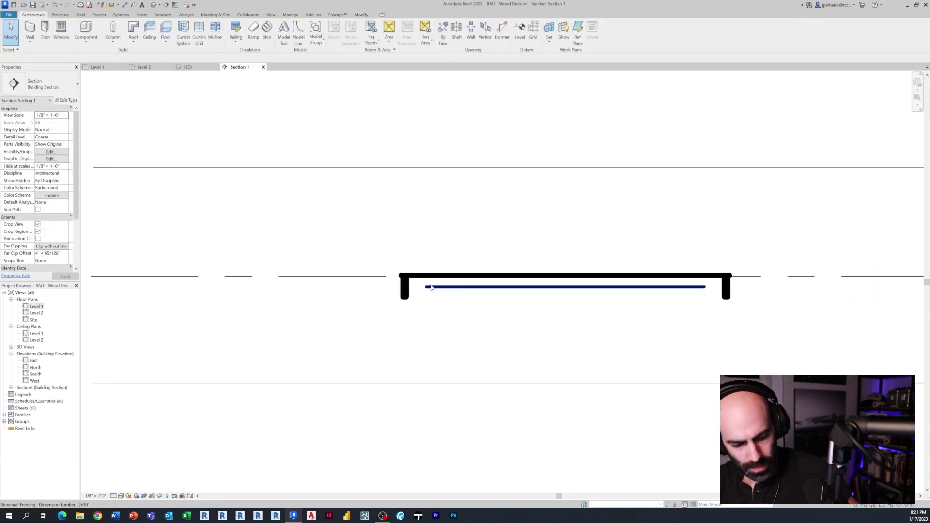
pyautogui.click(96, 495)
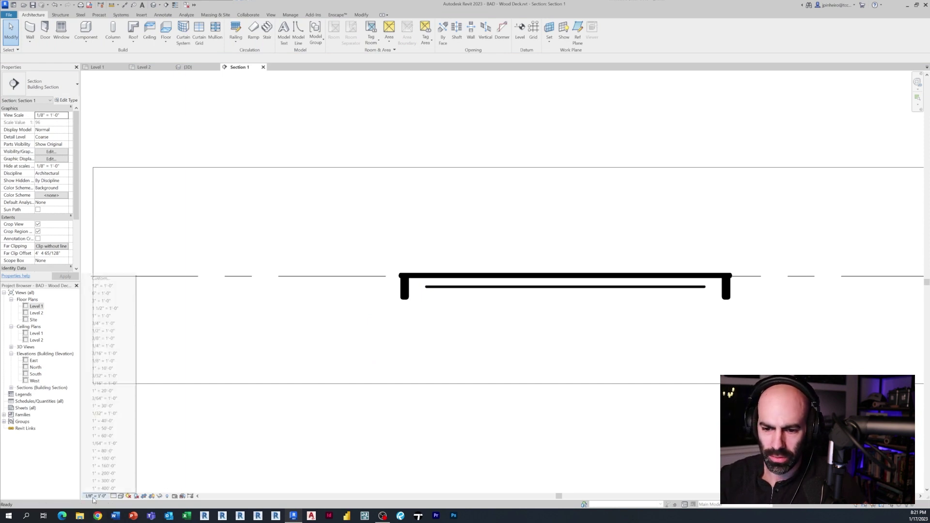
pyautogui.click(109, 330)
pyautogui.scroll(3, 408, 359)
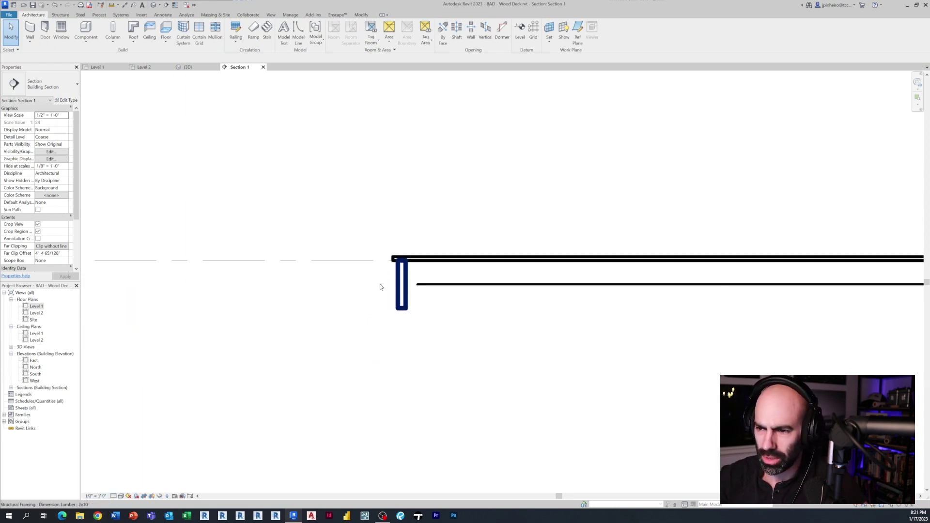
pyautogui.click(96, 495)
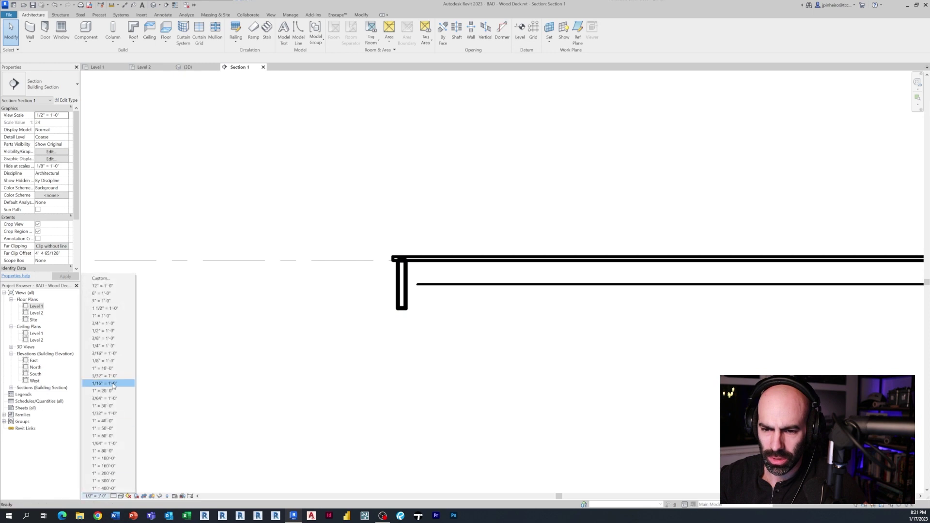
pyautogui.click(99, 301)
pyautogui.scroll(3, 360, 291)
pyautogui.scroll(-1, 359, 292)
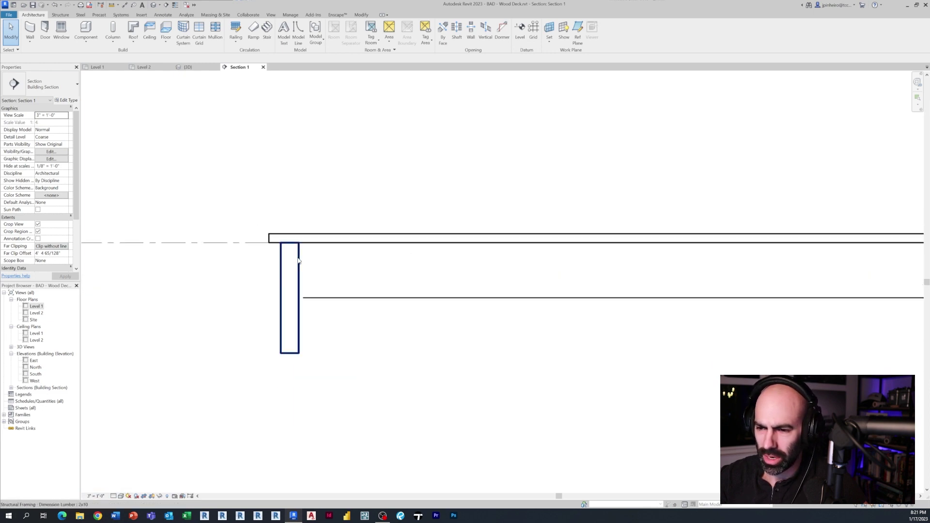
pyautogui.click(113, 496)
pyautogui.click(123, 488)
pyautogui.scroll(-2, 370, 398)
pyautogui.scroll(2, 638, 350)
pyautogui.scroll(6, 637, 350)
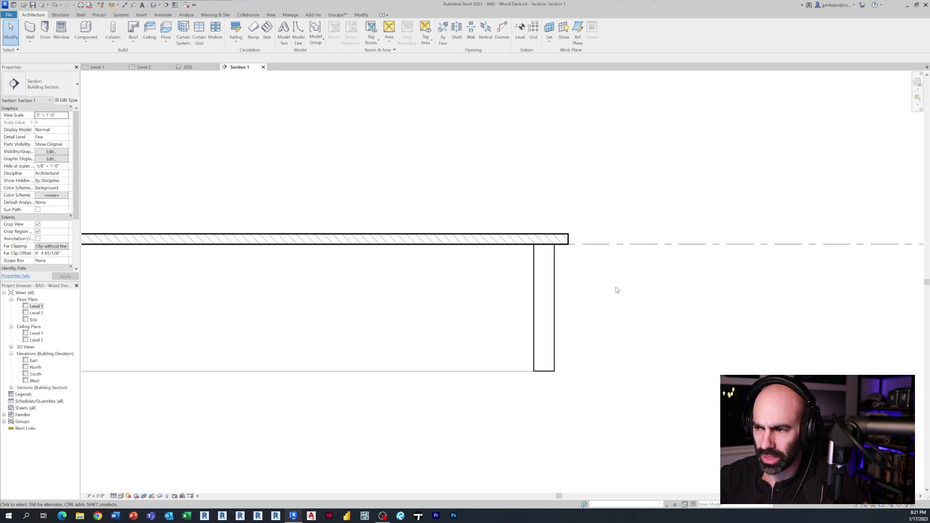
pyautogui.click(520, 199)
pyautogui.click(488, 128)
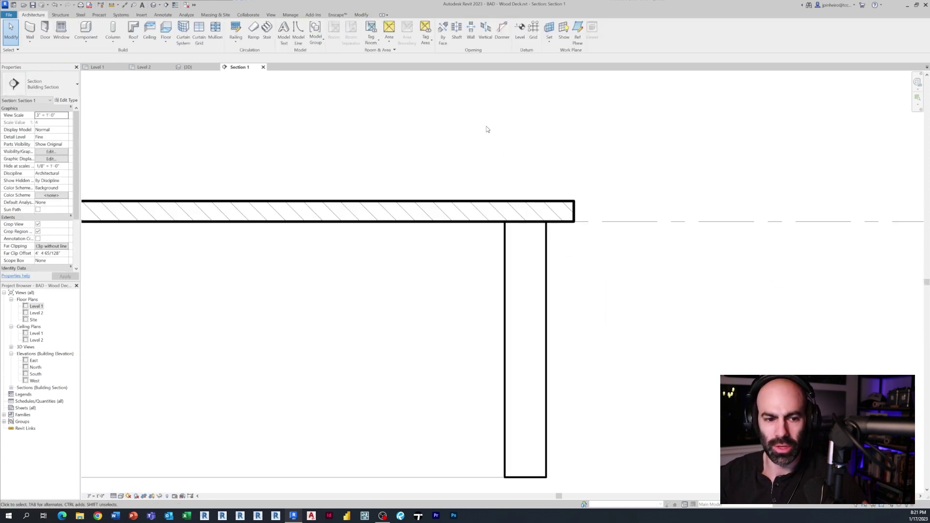
pyautogui.scroll(-1, 490, 168)
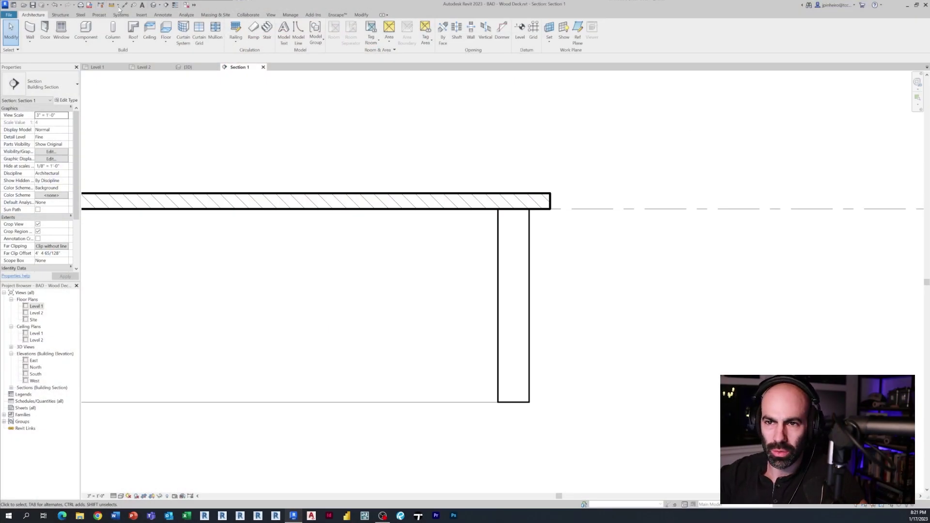
# Return to the {3D} view and zoom in on the joist frame with nothing selected
pyautogui.click(153, 5)
pyautogui.scroll(-2, 296, 145)
pyautogui.moveTo(441, 233); pyautogui.dragTo(438, 308, button='middle')
pyautogui.scroll(3, 380, 195)
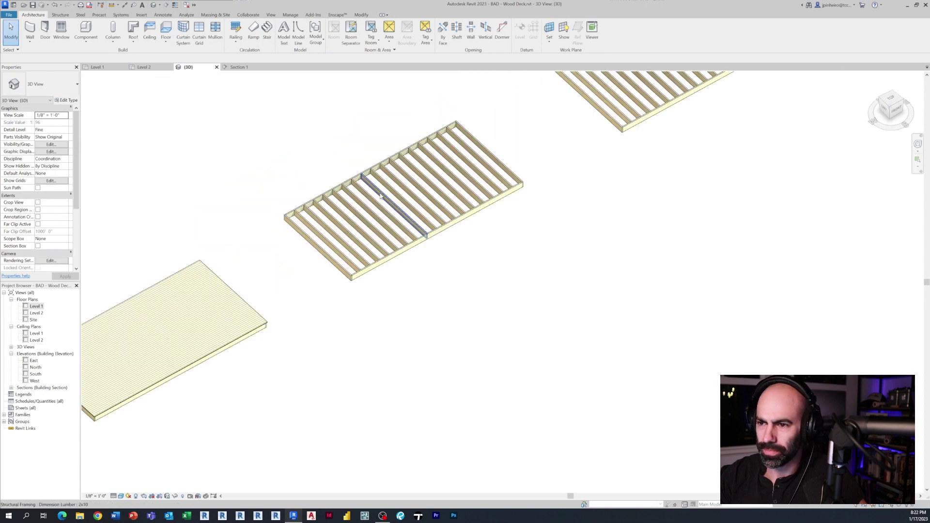
pyautogui.scroll(4, 326, 139)
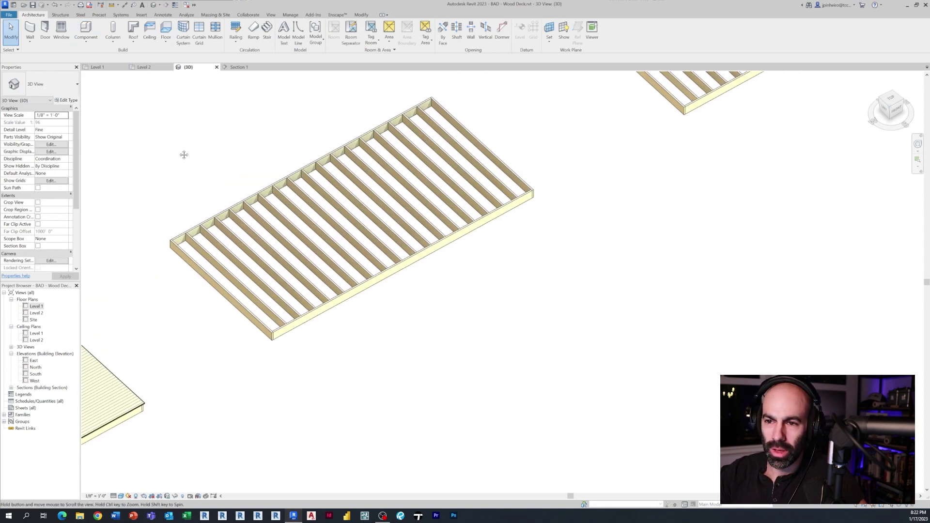
pyautogui.moveTo(184, 155); pyautogui.dragTo(183, 166, button='middle')
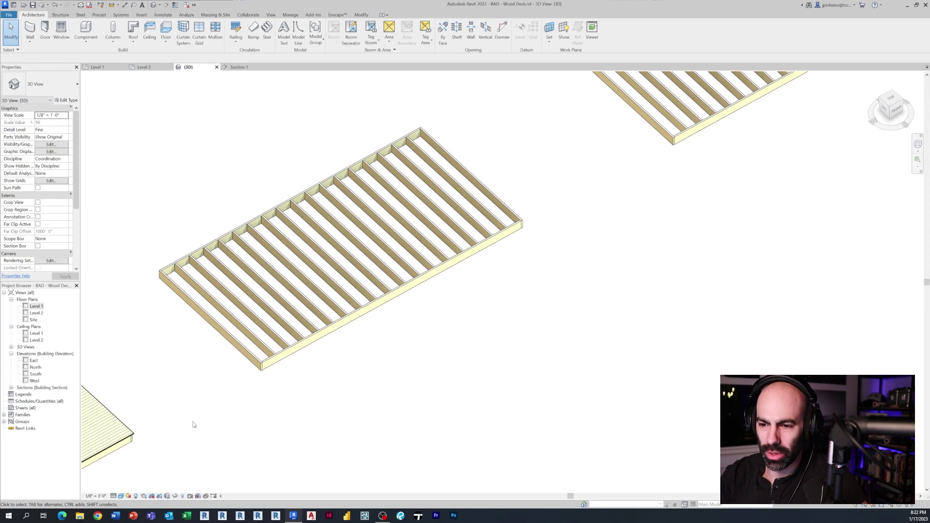
pyautogui.scroll(3, 286, 350)
pyautogui.click(285, 349)
pyautogui.scroll(-2, 297, 363)
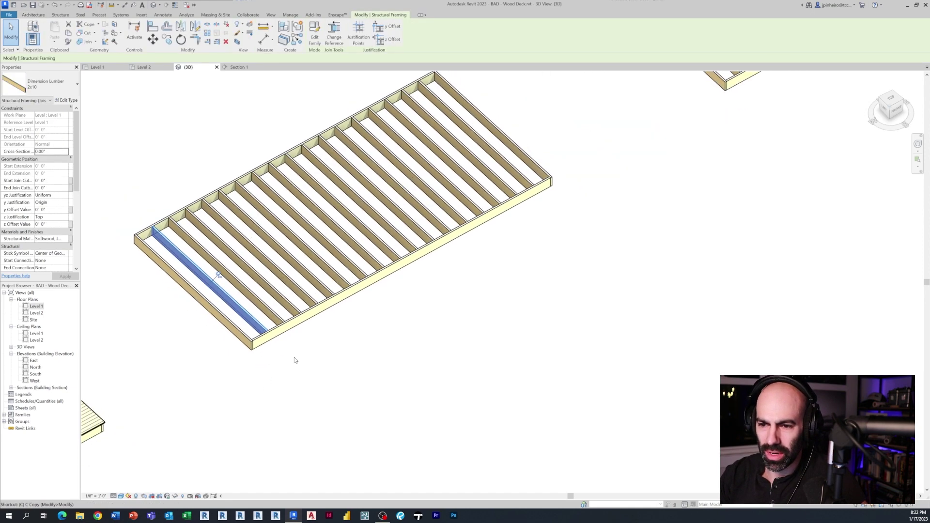
pyautogui.press('Escape')
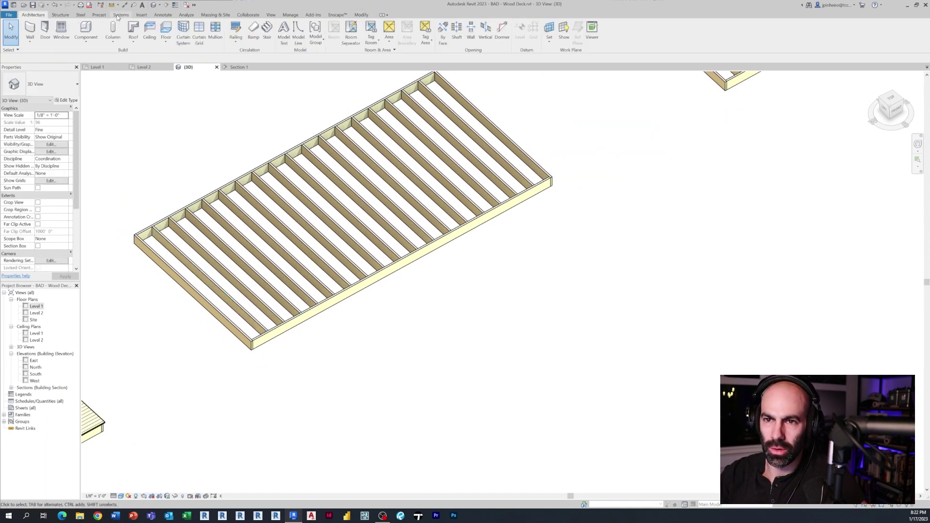
# Place a Dimension Lumber 2x10 beam just in front of the deck and select it
pyautogui.click(60, 15)
pyautogui.click(30, 30)
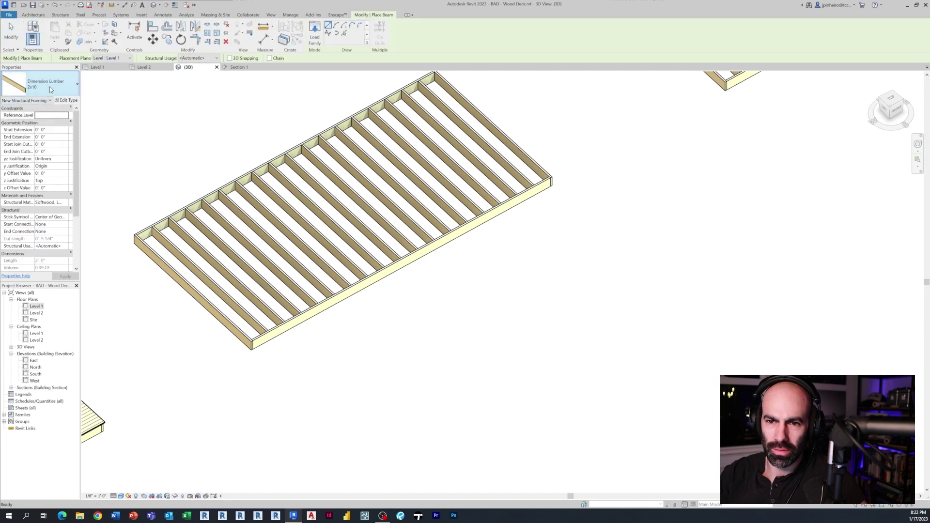
pyautogui.click(50, 87)
pyautogui.click(28, 135)
pyautogui.click(287, 380)
pyautogui.click(362, 342)
pyautogui.press('Escape')
pyautogui.press('Escape')
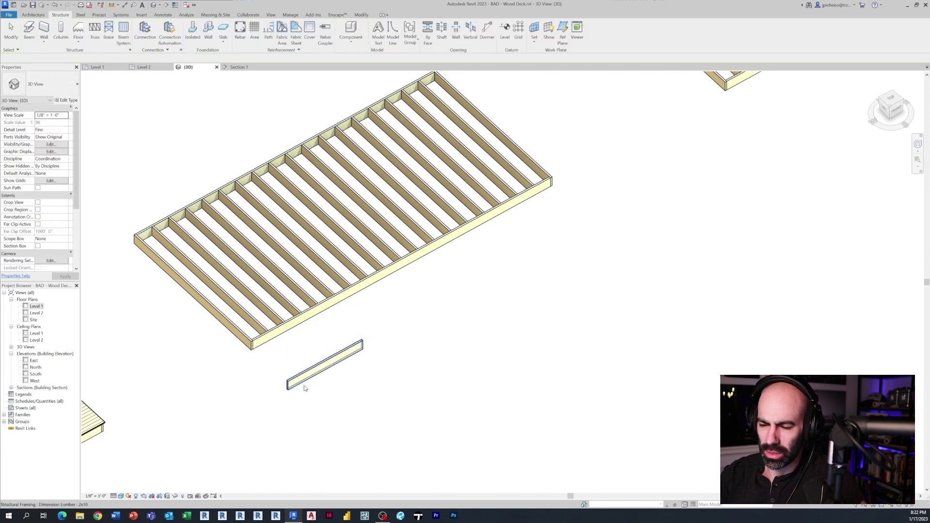
pyautogui.scroll(3, 306, 382)
pyautogui.click(286, 384)
pyautogui.scroll(2, 252, 386)
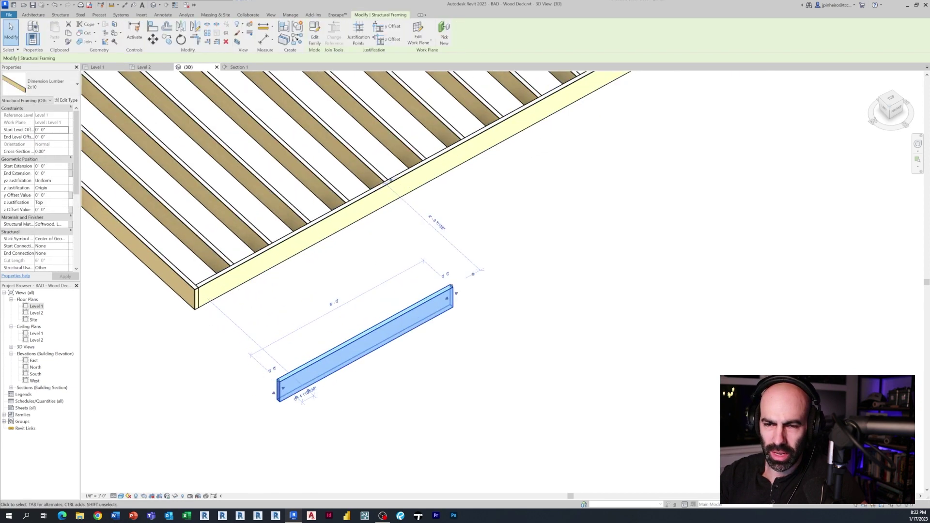
# Duplicate the beam type as 1x6 with b = 3/4" and d = 5 1/2", and apply it
pyautogui.click(67, 101)
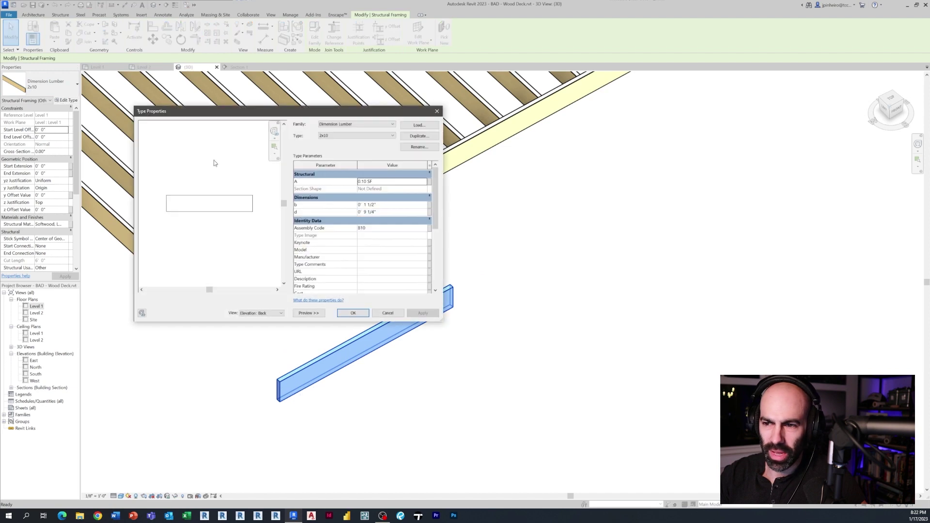
pyautogui.click(418, 136)
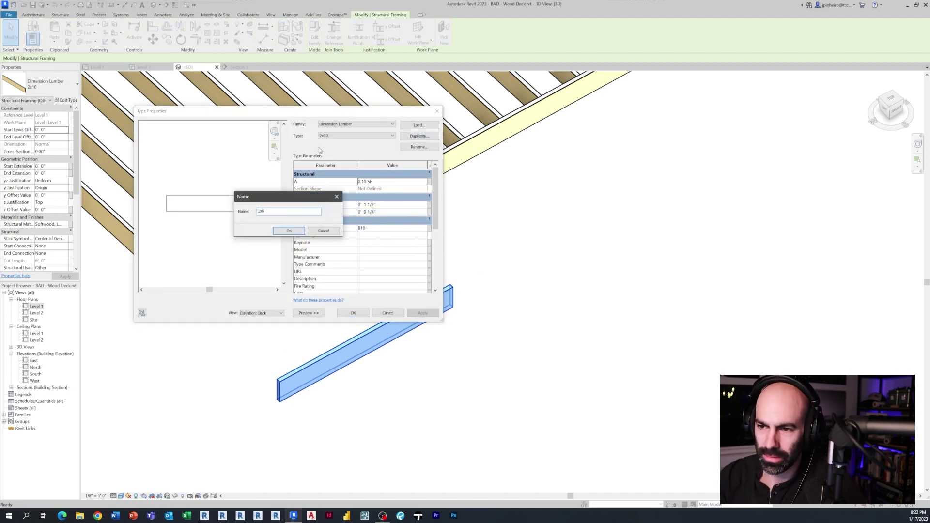
pyautogui.write('1x6')
pyautogui.click(289, 233)
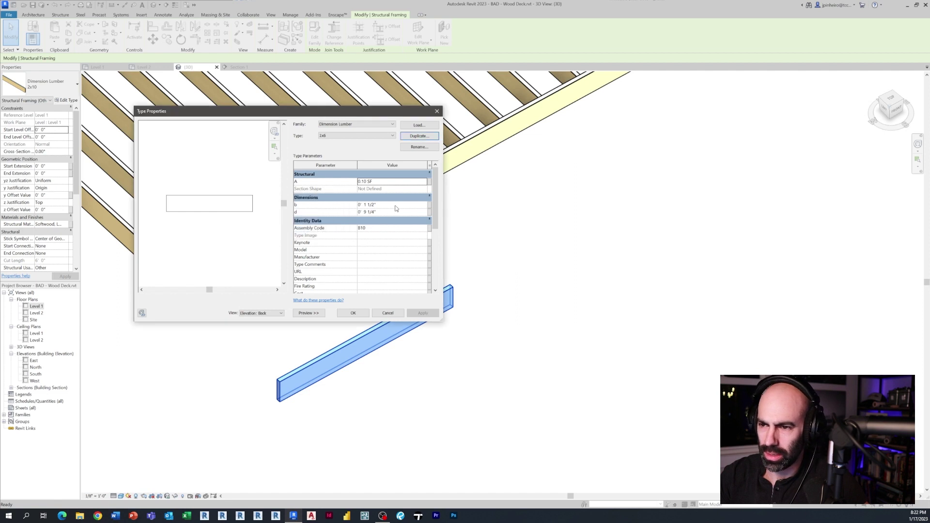
pyautogui.click(423, 205)
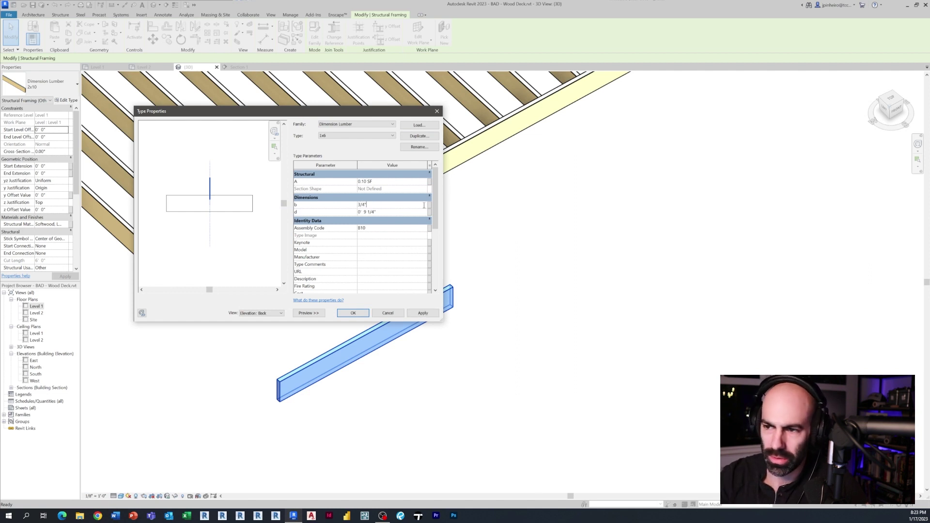
pyautogui.click(415, 214)
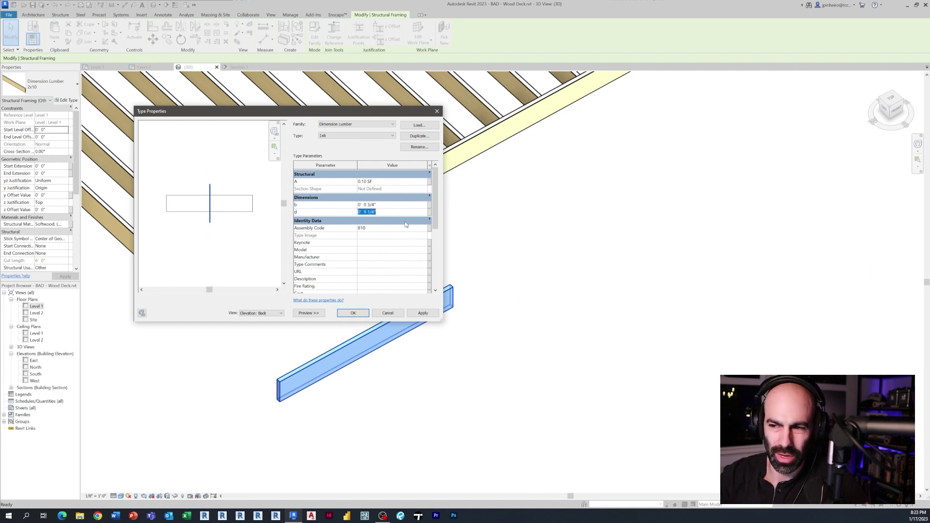
pyautogui.click(398, 205)
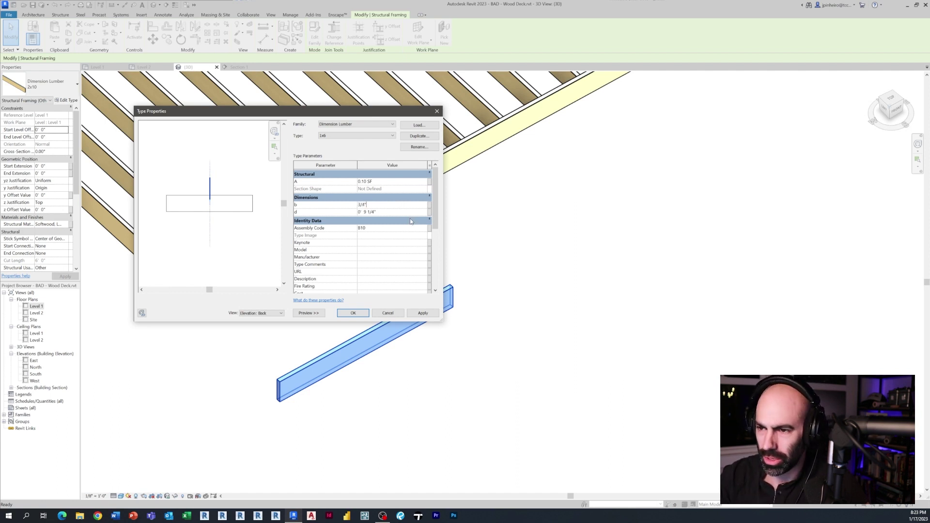
pyautogui.click(397, 213)
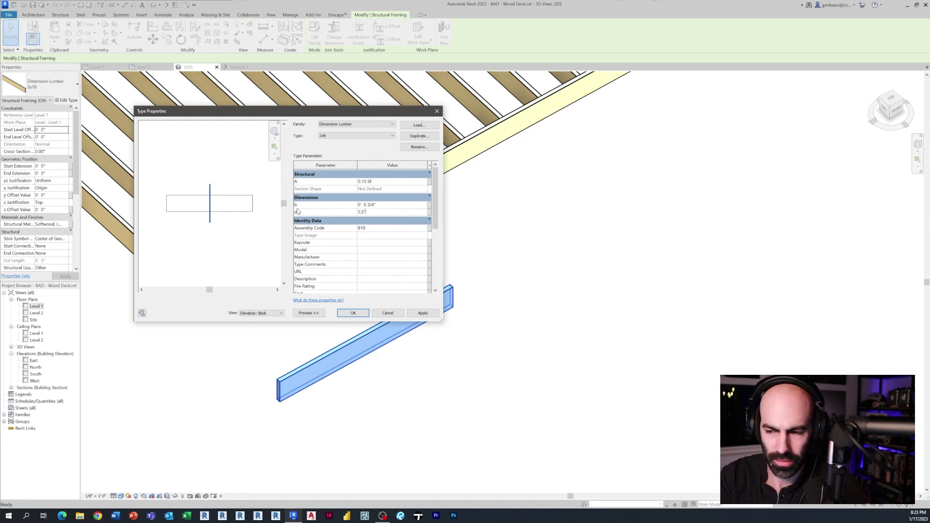
pyautogui.click(353, 313)
# Delete the standalone 1x6 test beam and zoom out over the joist deck
pyautogui.click(366, 386)
pyautogui.scroll(4, 312, 402)
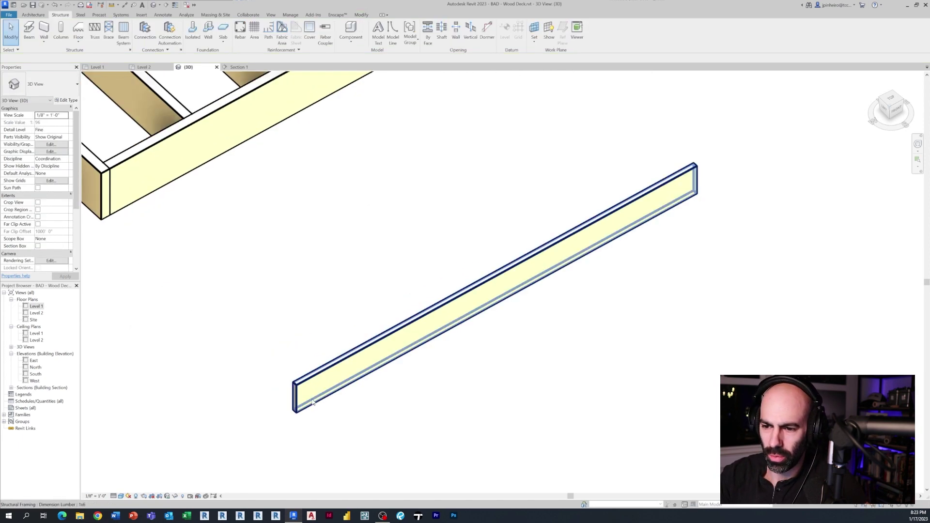
pyautogui.click(313, 402)
pyautogui.scroll(-3, 312, 402)
pyautogui.scroll(3, 384, 451)
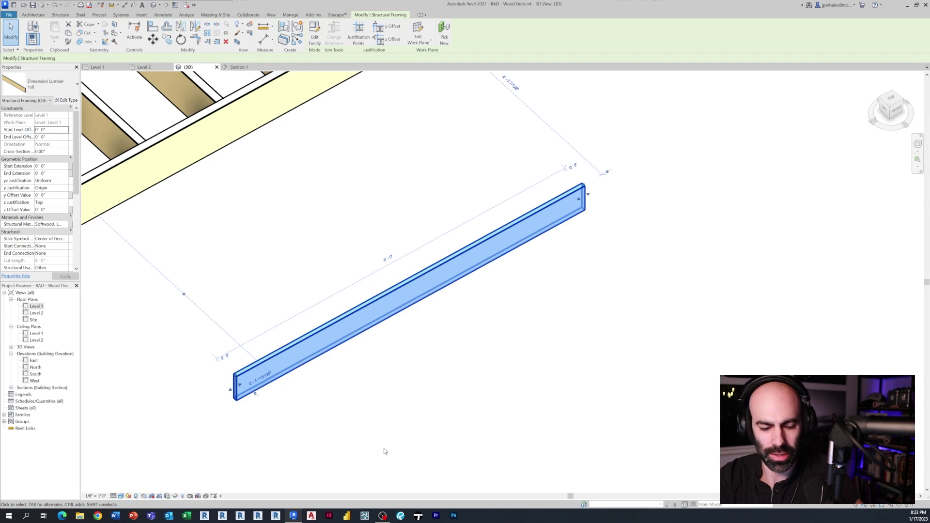
pyautogui.press('Delete')
pyautogui.scroll(-8, 339, 307)
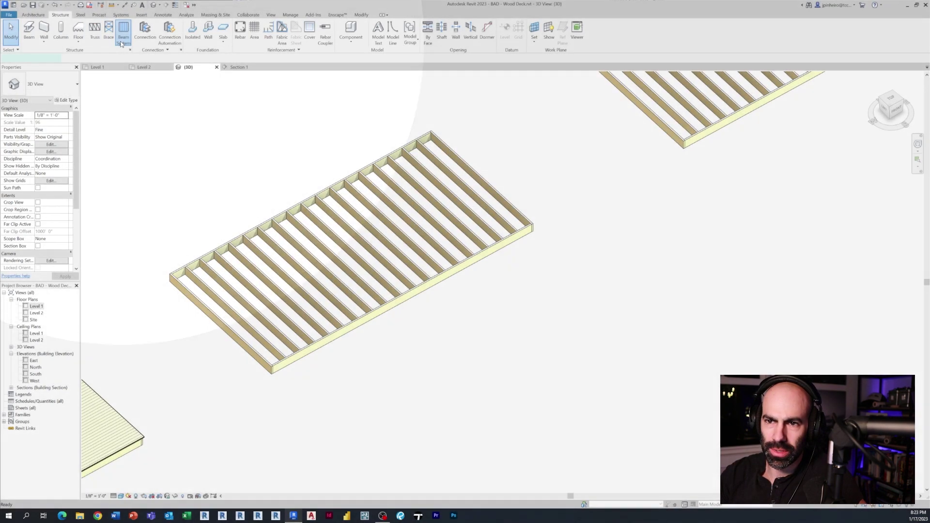
# Start a beam system sketch and pick the four deck edge beams as its boundary
pyautogui.click(121, 43)
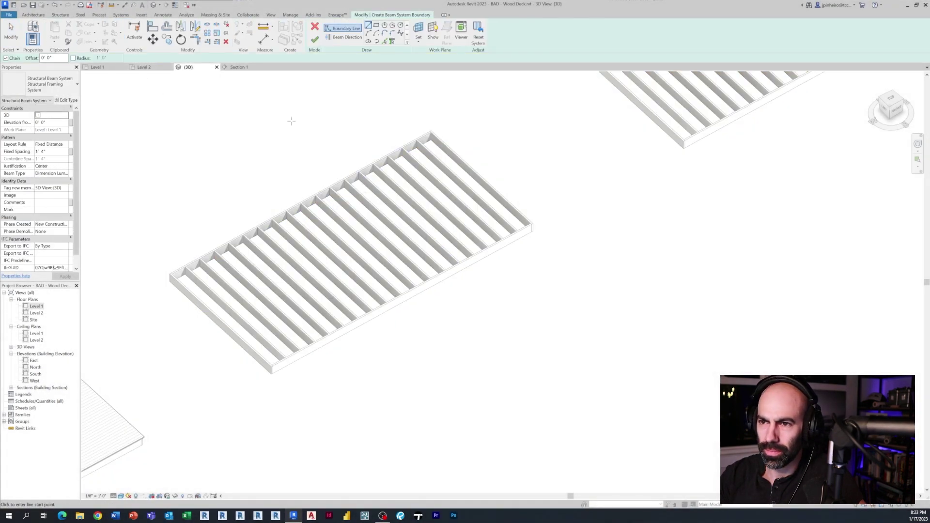
pyautogui.click(392, 41)
pyautogui.click(479, 193)
pyautogui.click(330, 205)
pyautogui.click(233, 349)
pyautogui.click(290, 382)
pyautogui.press('Escape')
pyautogui.scroll(4, 490, 183)
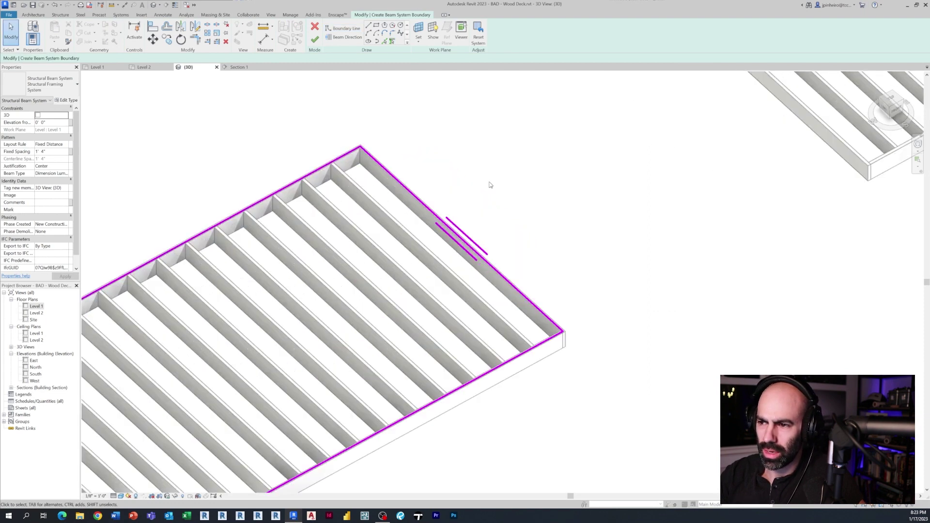
pyautogui.scroll(-3, 504, 203)
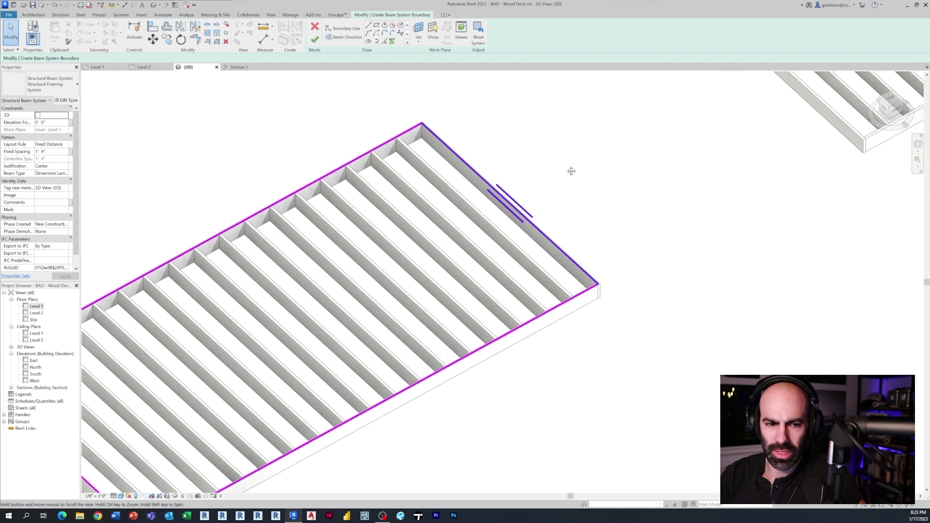
pyautogui.scroll(-2, 634, 158)
pyautogui.scroll(-1, 635, 157)
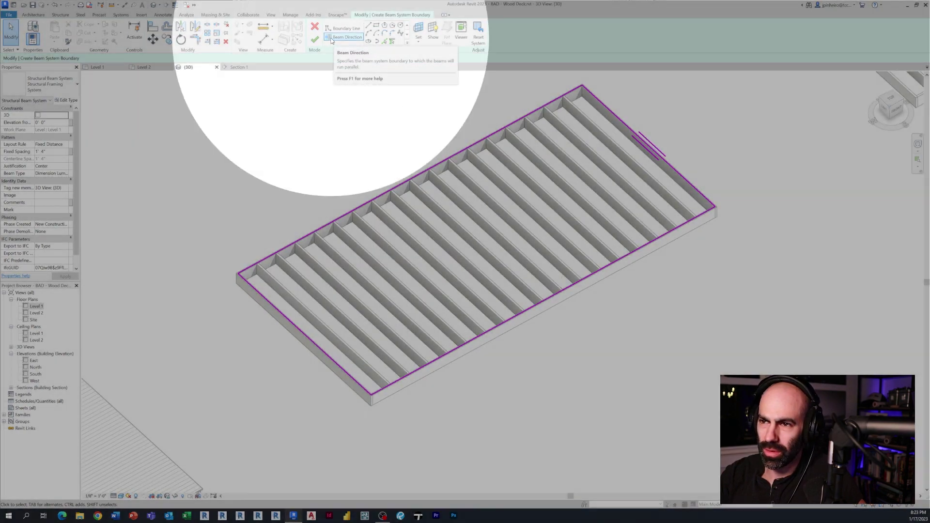
# Set the deck edge as the beam direction for the joists
pyautogui.click(342, 37)
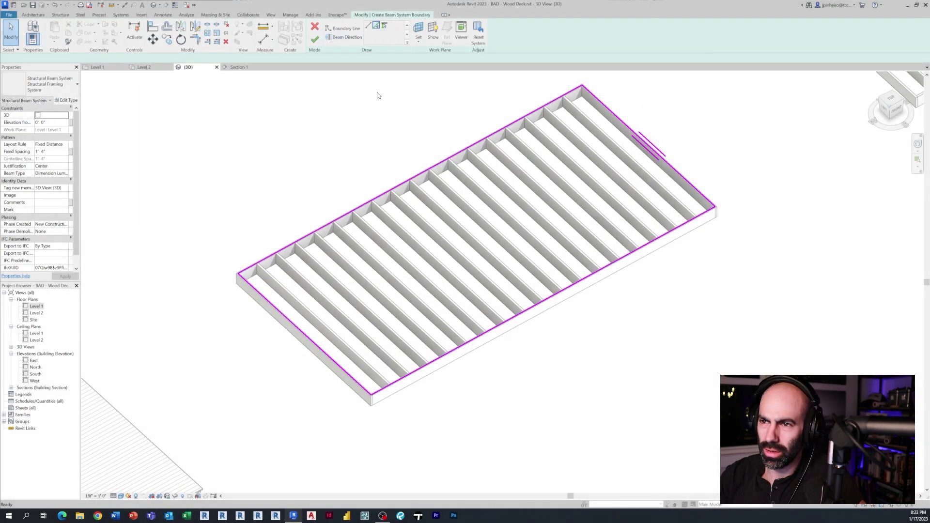
pyautogui.click(385, 196)
pyautogui.scroll(3, 290, 198)
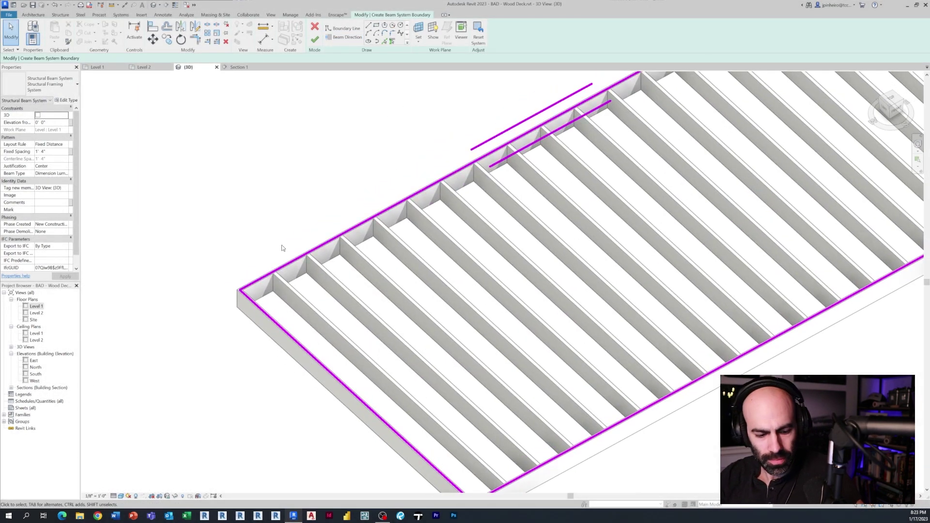
pyautogui.press('Escape')
pyautogui.click(318, 248)
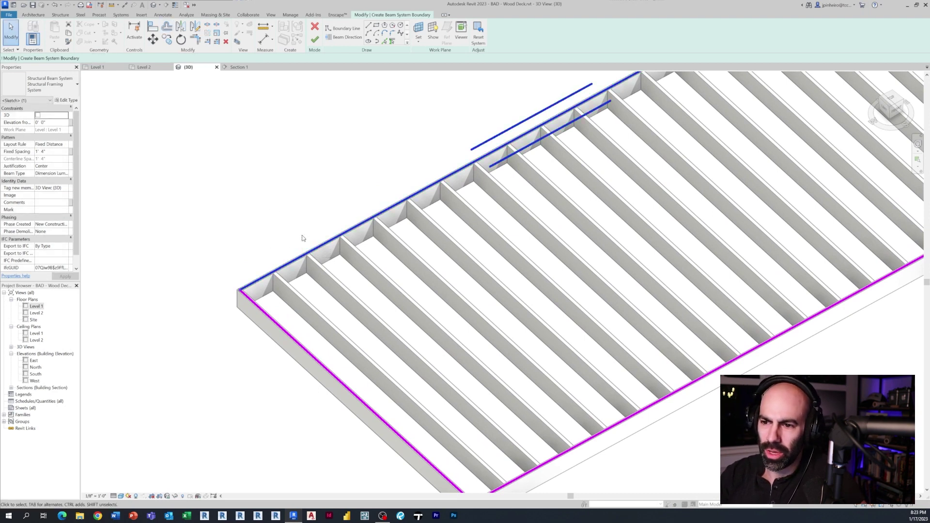
pyautogui.click(273, 202)
pyautogui.scroll(-2, 237, 205)
pyautogui.moveTo(314, 167); pyautogui.dragTo(249, 192, button='middle')
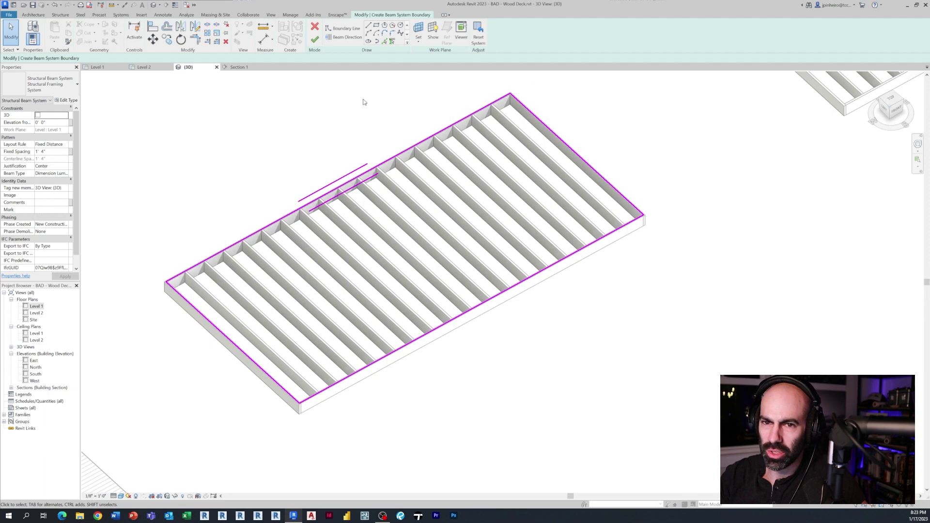
pyautogui.moveTo(364, 102); pyautogui.dragTo(345, 103, button='middle')
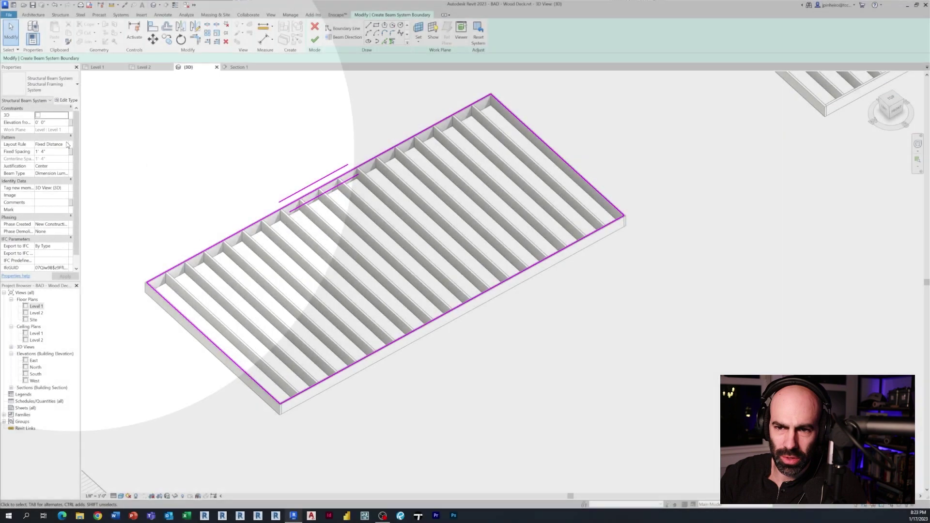
# Use Fixed Distance layout at 0' 6" spacing with Dimension Lumber beams, then finish the sketch
pyautogui.click(67, 144)
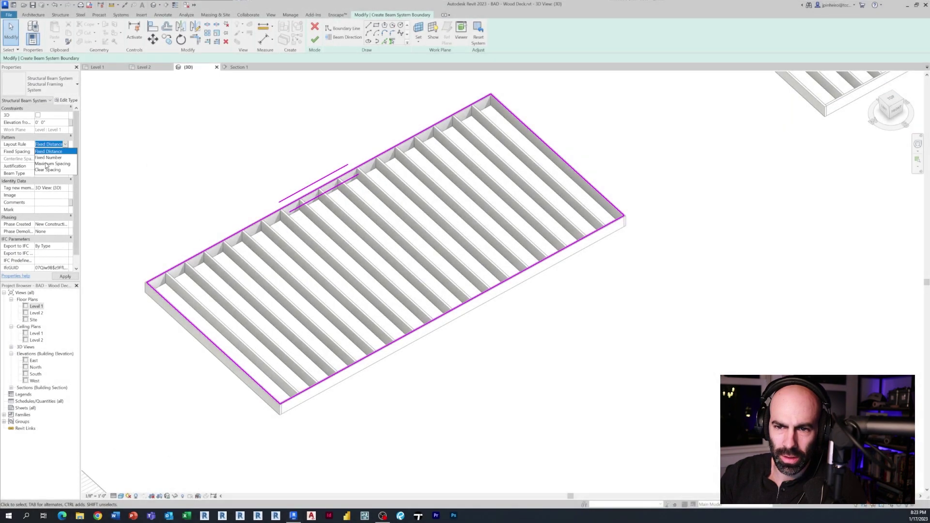
pyautogui.click(53, 152)
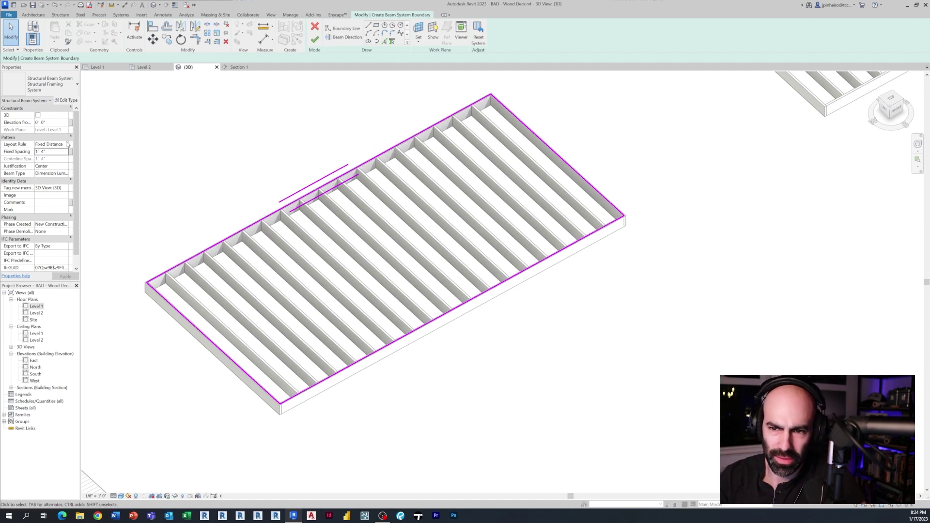
pyautogui.click(54, 152)
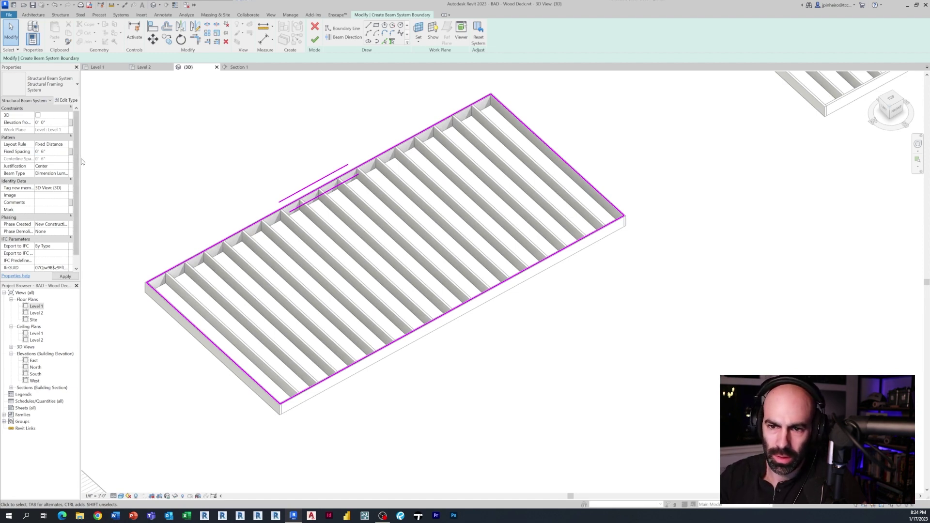
pyautogui.click(67, 175)
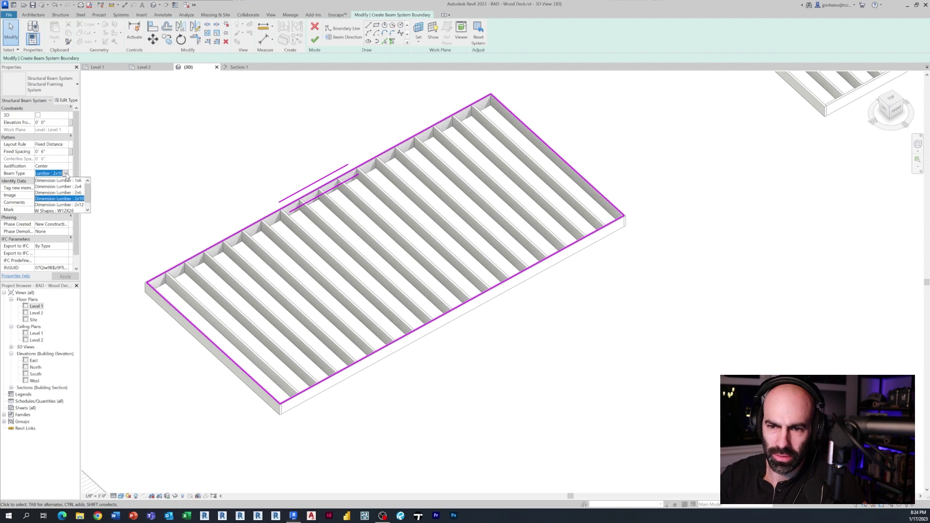
pyautogui.click(66, 174)
pyautogui.click(66, 175)
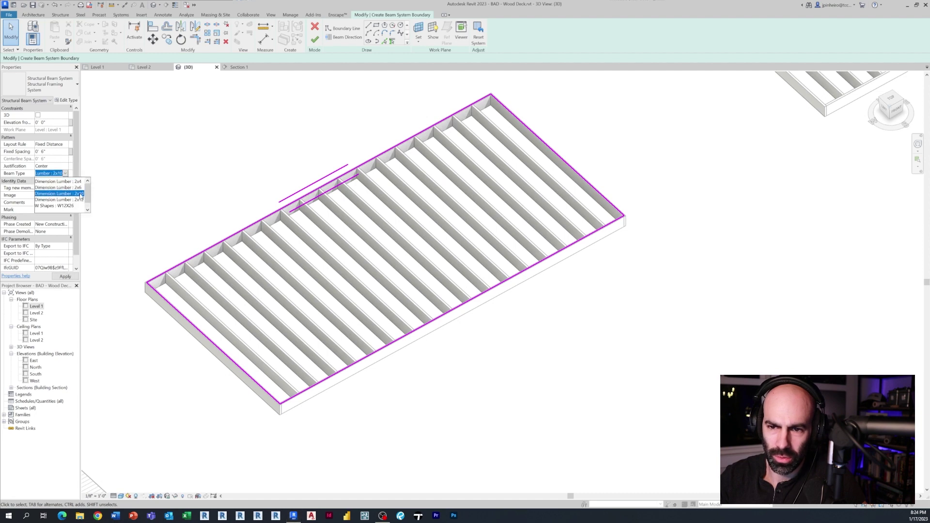
pyautogui.click(80, 197)
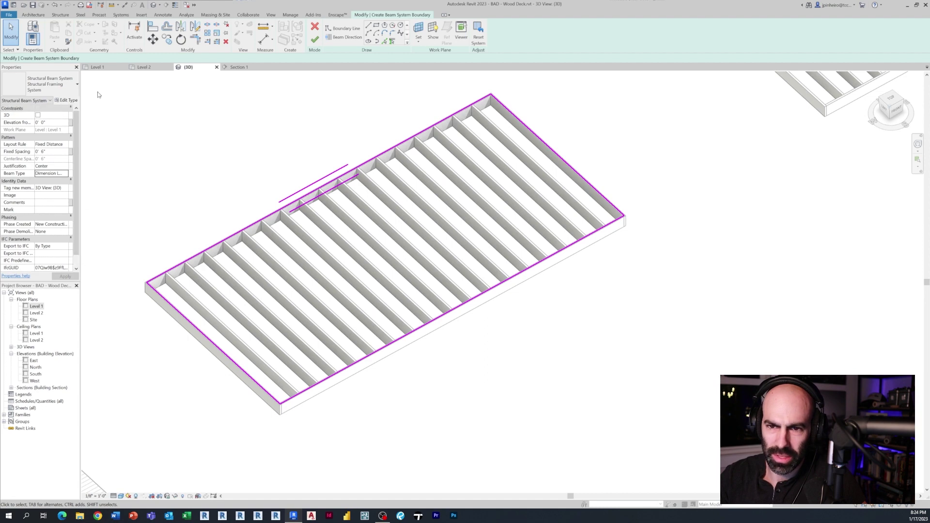
pyautogui.click(315, 39)
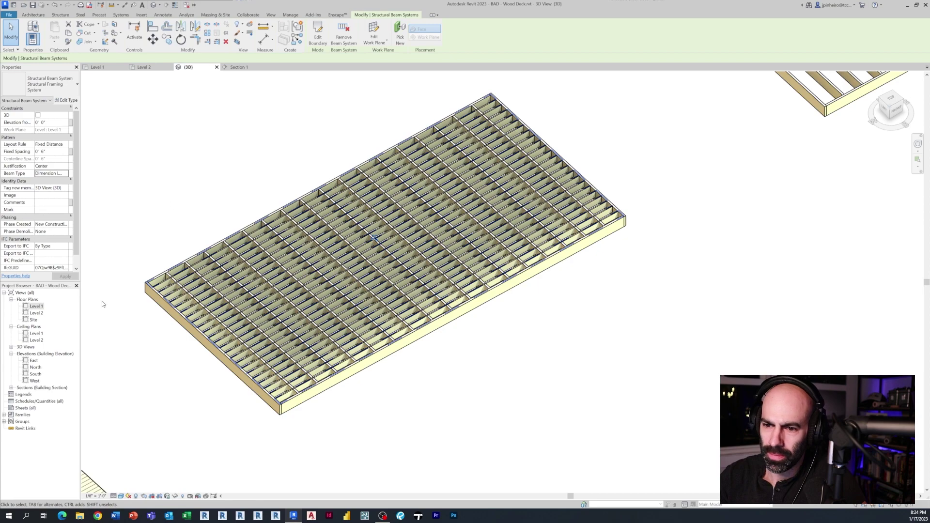
# Try a crossing selection of the deck's framing members, then clear it
pyautogui.scroll(5, 202, 275)
pyautogui.scroll(2, 207, 314)
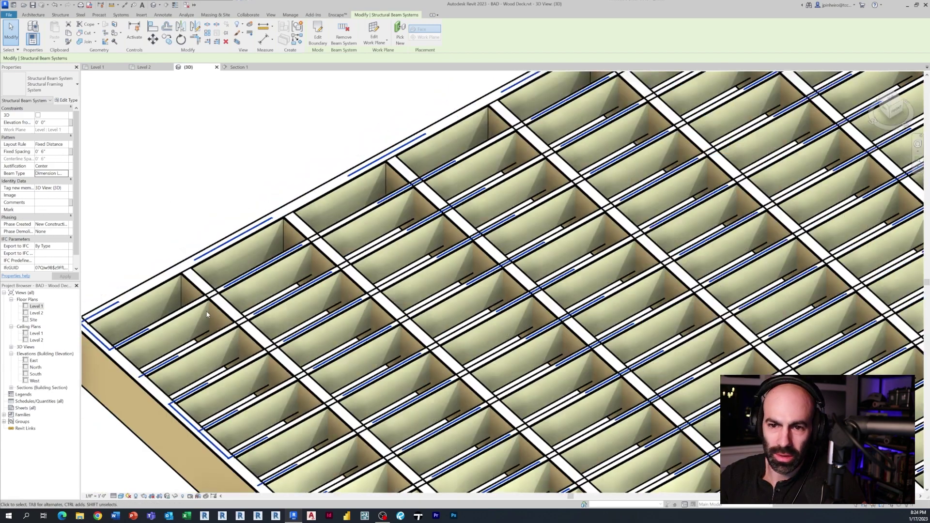
pyautogui.scroll(-5, 207, 315)
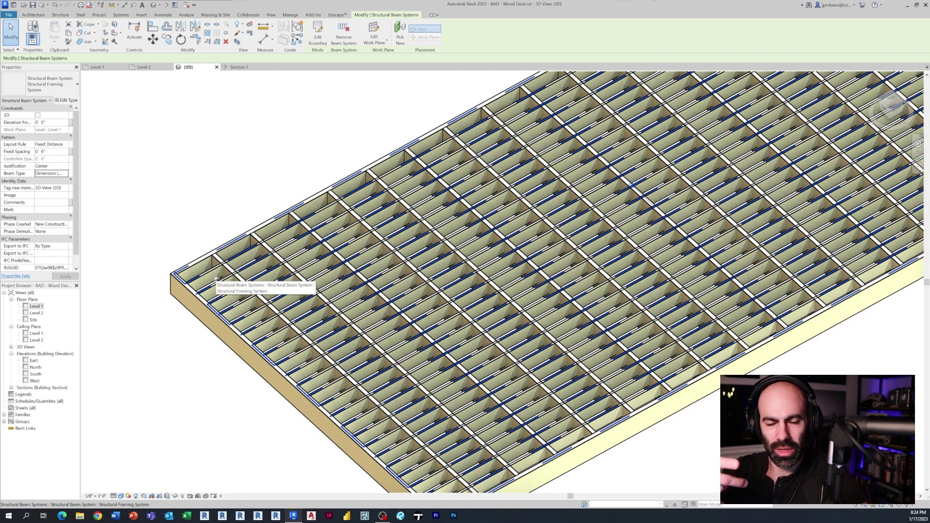
pyautogui.scroll(-5, 215, 278)
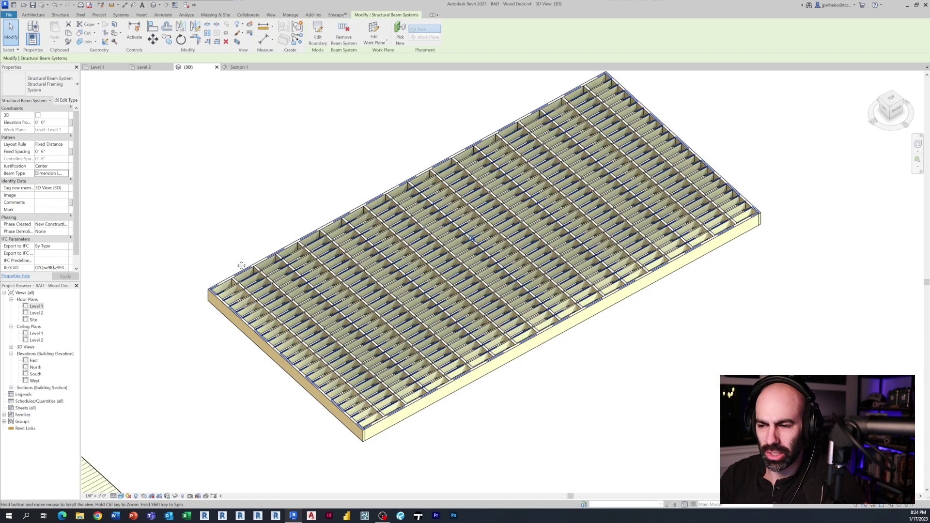
pyautogui.click(436, 354)
pyautogui.moveTo(439, 364); pyautogui.dragTo(290, 147)
pyautogui.click(477, 403)
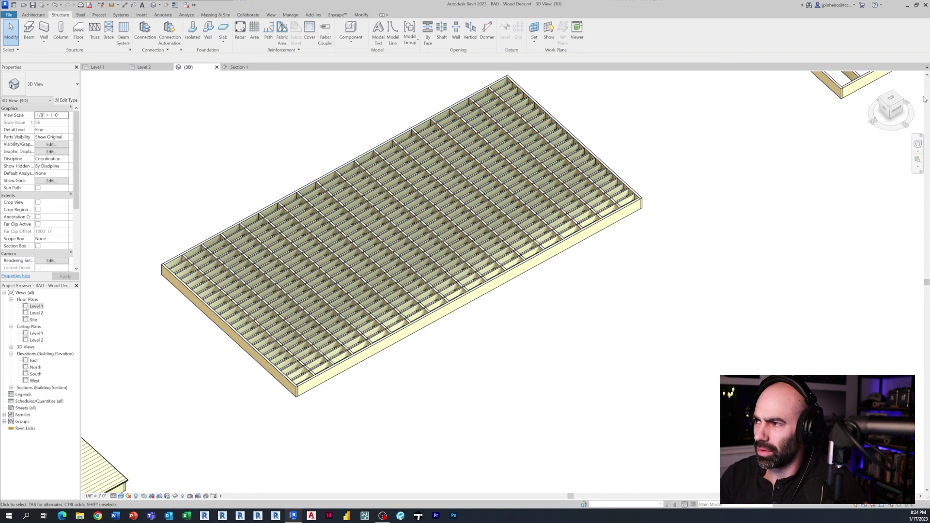
# Switch to the top view and window-select all framing of the middle deck
pyautogui.click(887, 100)
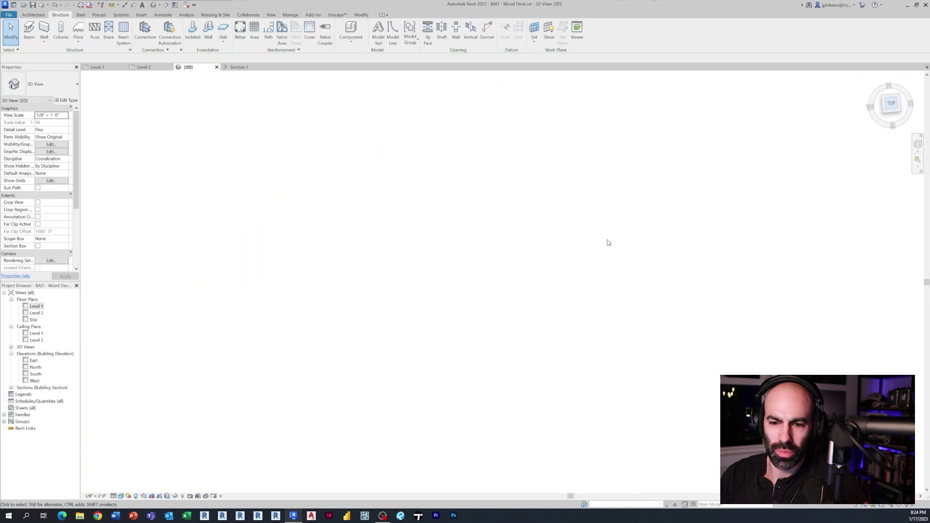
pyautogui.scroll(5, 479, 280)
pyautogui.scroll(3, 504, 237)
pyautogui.moveTo(460, 345); pyautogui.dragTo(453, 117)
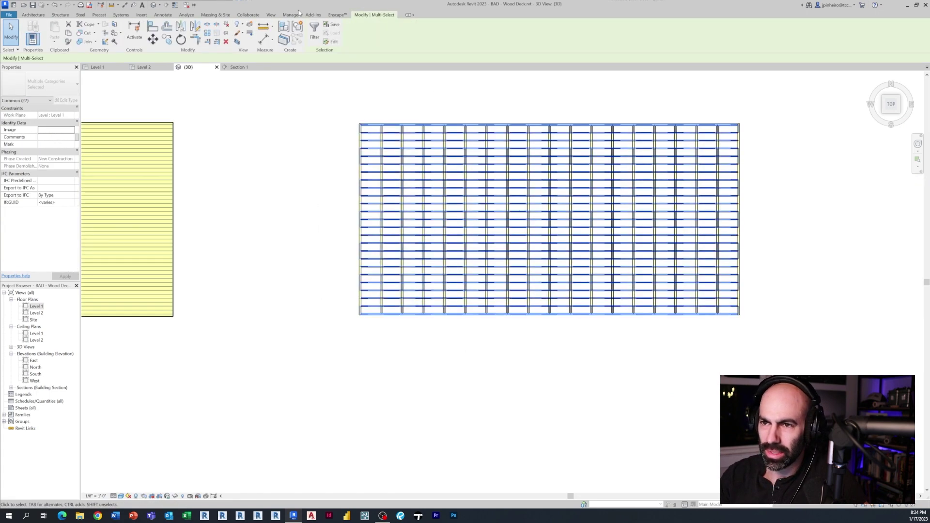
# Filter the selection down to only the 23 Structural Framing joists
pyautogui.click(314, 31)
pyautogui.click(502, 224)
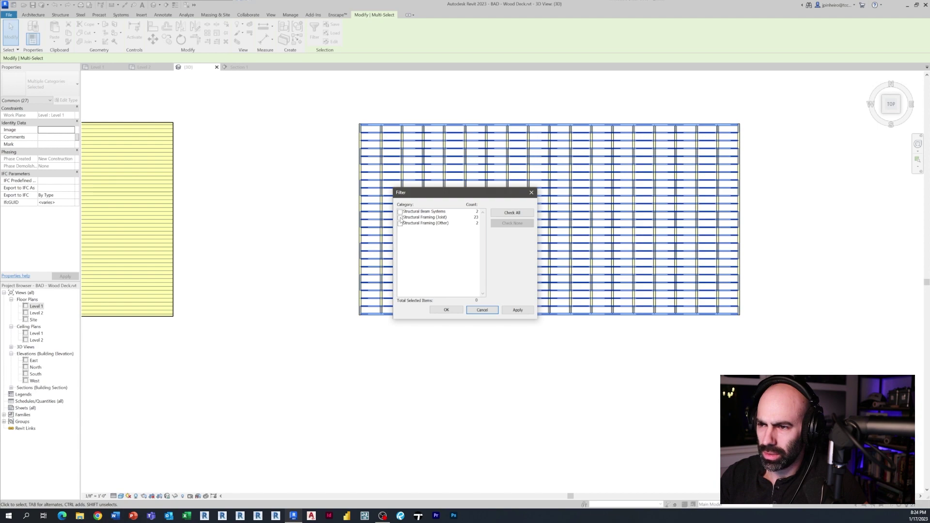
pyautogui.click(400, 218)
pyautogui.click(446, 310)
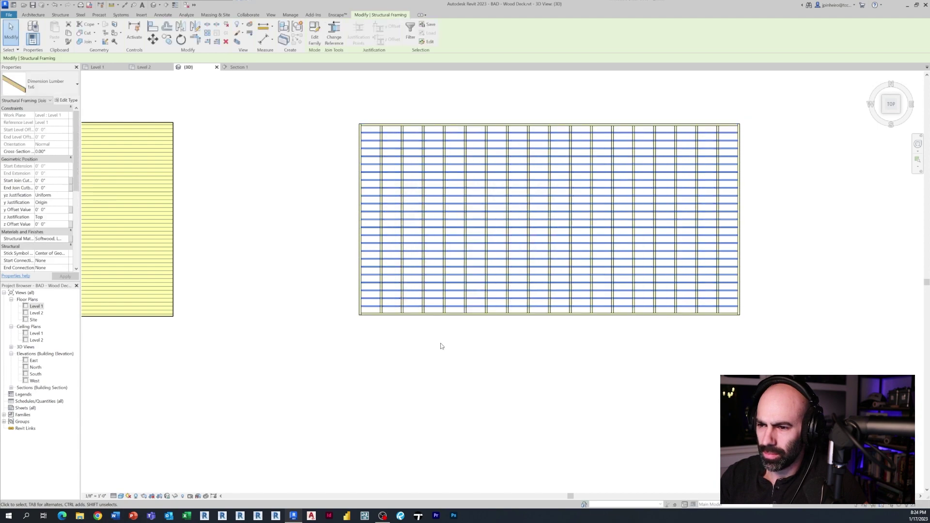
# Set the joists' Cross-Section Rotation to 90° so they lie flat
pyautogui.keyDown('shift'); pyautogui.moveTo(440, 345); pyautogui.dragTo(564, 149, button='middle'); pyautogui.keyUp('shift')
pyautogui.scroll(3, 581, 314)
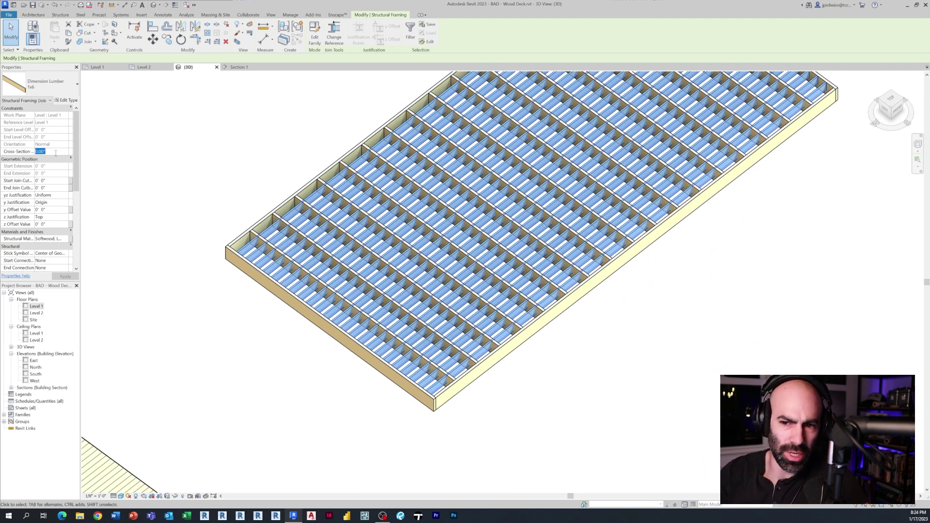
pyautogui.write('90')
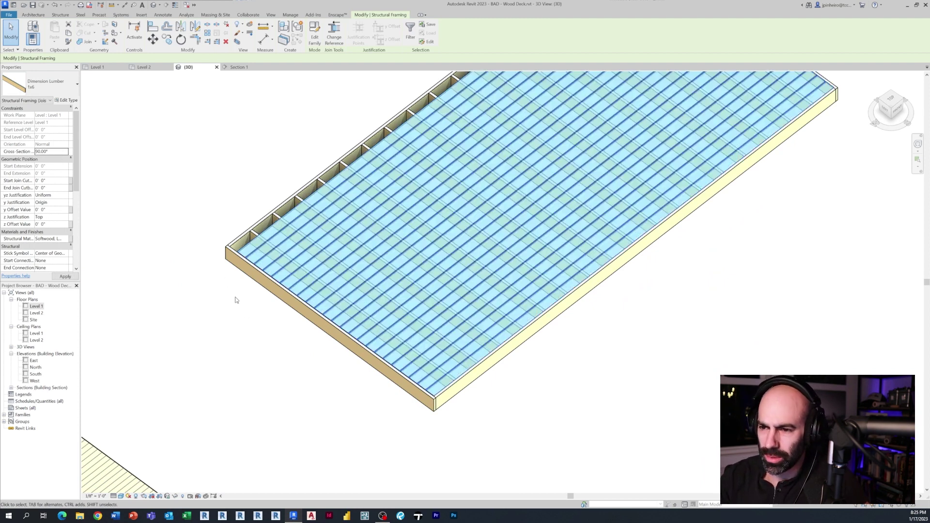
pyautogui.press('Escape')
pyautogui.scroll(5, 247, 271)
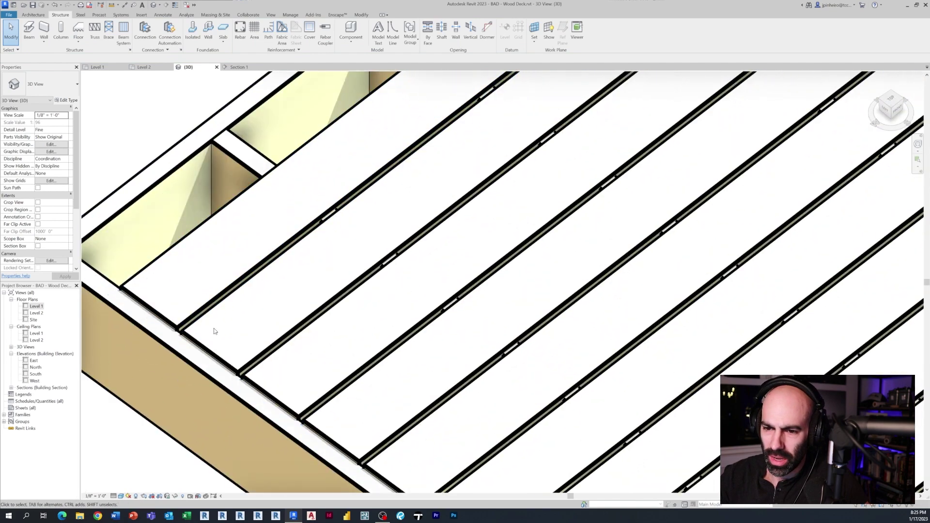
# Select the whole deck beam system and set its Justification to Beginning
pyautogui.scroll(-5, 215, 331)
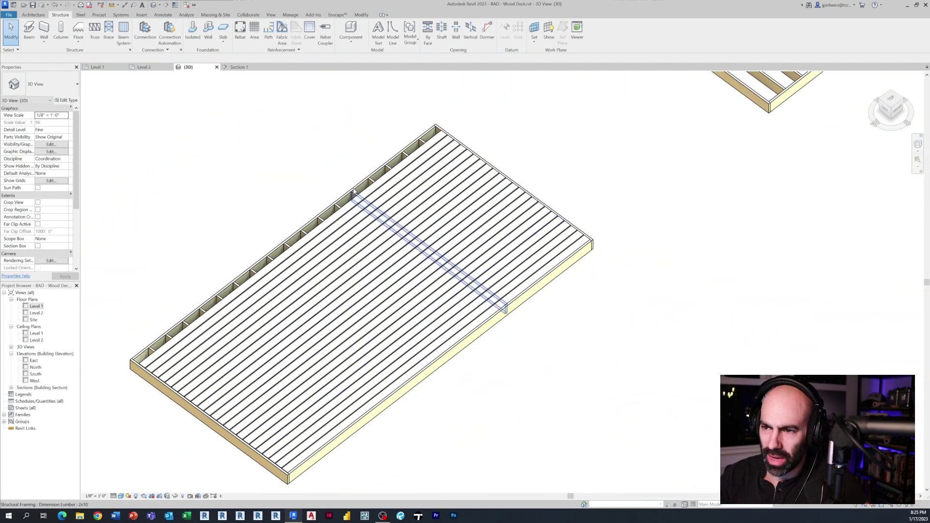
pyautogui.press('Tab')
pyautogui.click(336, 218)
pyautogui.scroll(2, 336, 218)
pyautogui.keyDown('shift'); pyautogui.moveTo(336, 218); pyautogui.dragTo(239, 201, button='middle'); pyautogui.keyUp('shift')
pyautogui.scroll(-2, 254, 217)
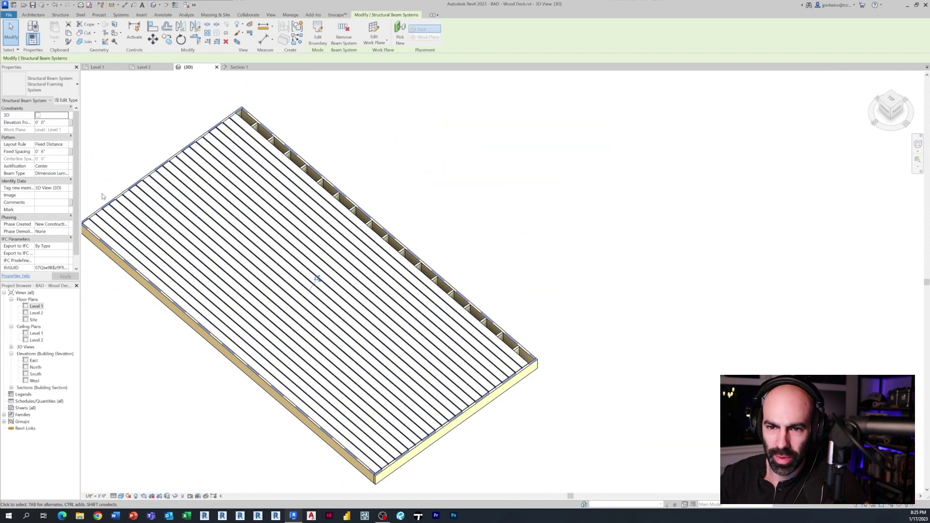
pyautogui.click(62, 168)
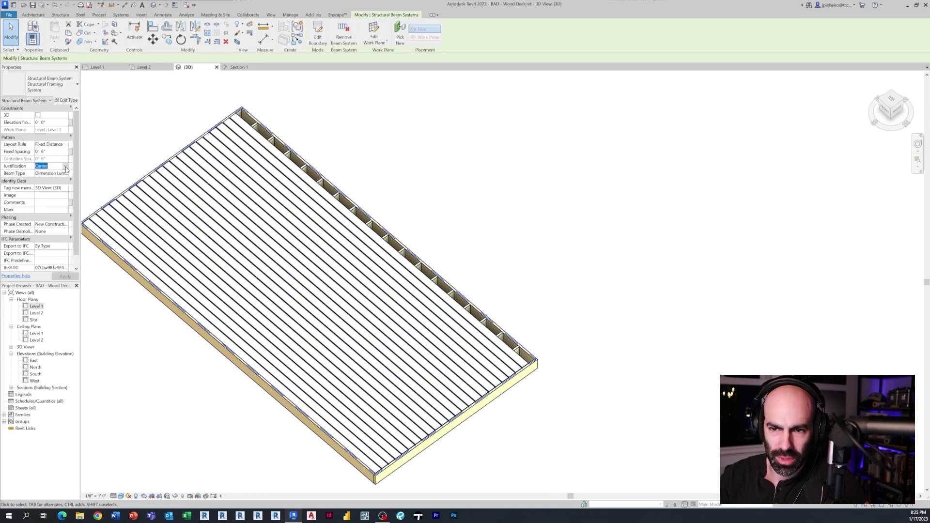
pyautogui.click(61, 166)
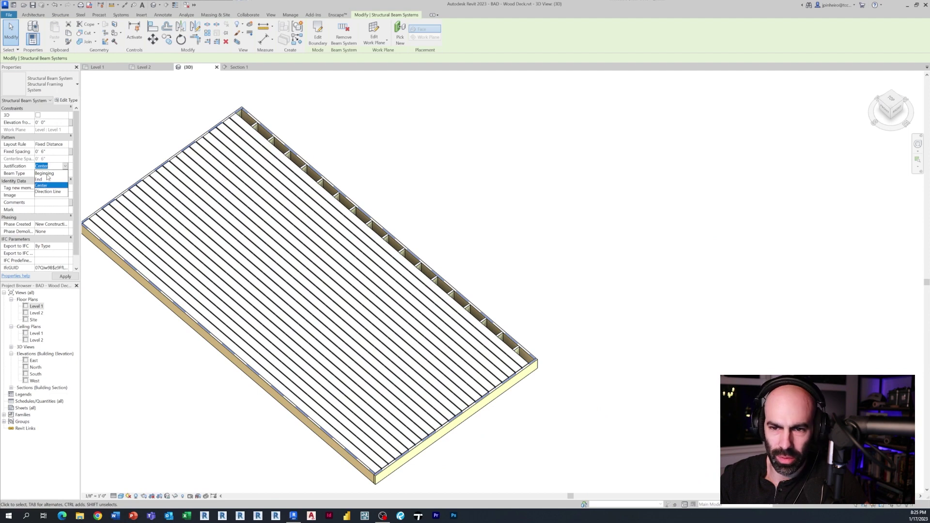
pyautogui.click(46, 174)
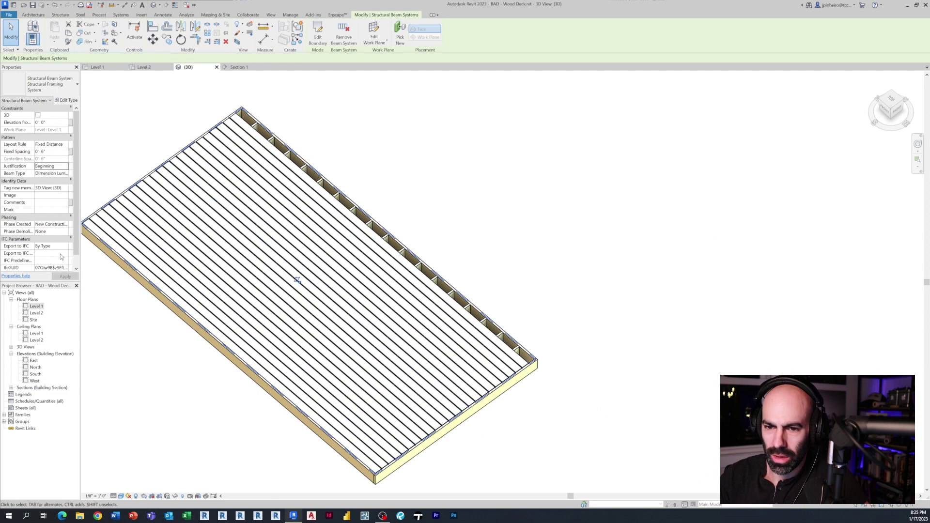
# Reopen and finish the boundary sketch unchanged, then select the edge board in top view
pyautogui.moveTo(521, 194); pyautogui.dragTo(525, 196, button='middle')
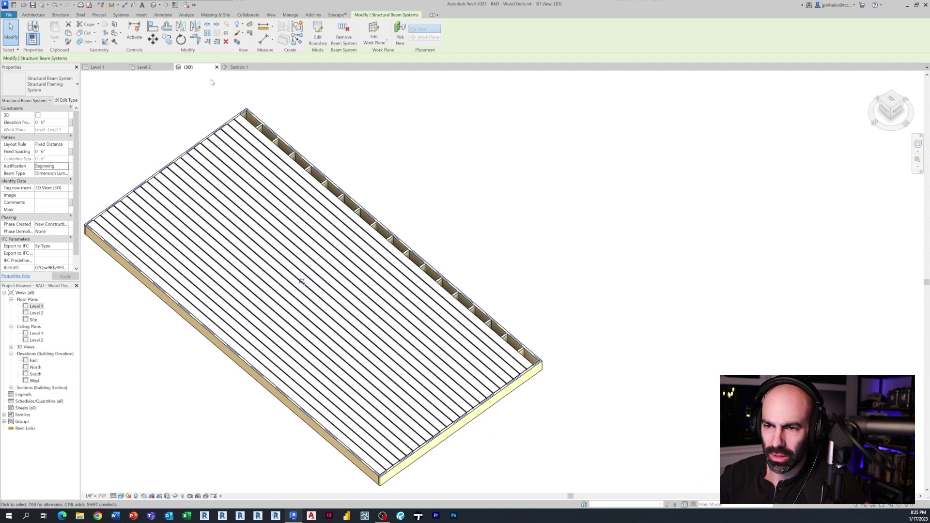
pyautogui.click(318, 34)
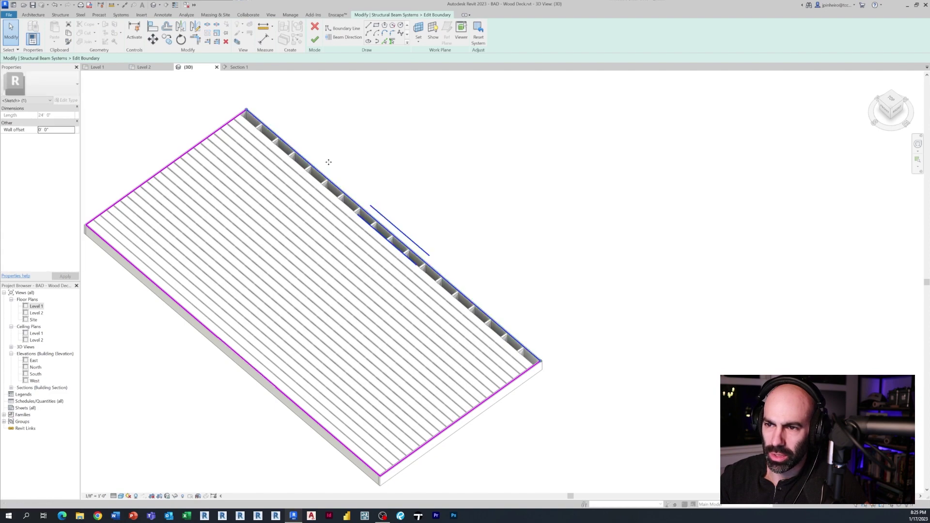
pyautogui.click(315, 39)
pyautogui.scroll(5, 285, 133)
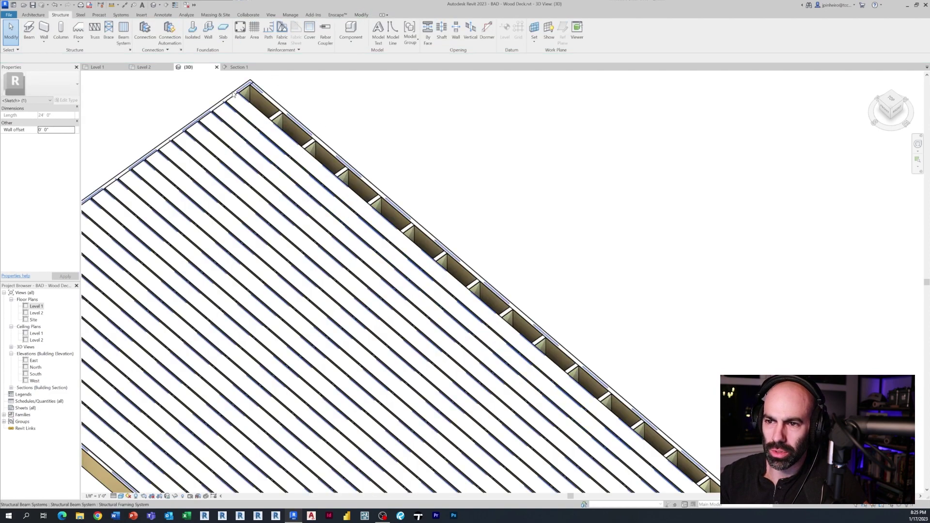
pyautogui.click(228, 115)
pyautogui.scroll(-5, 515, 189)
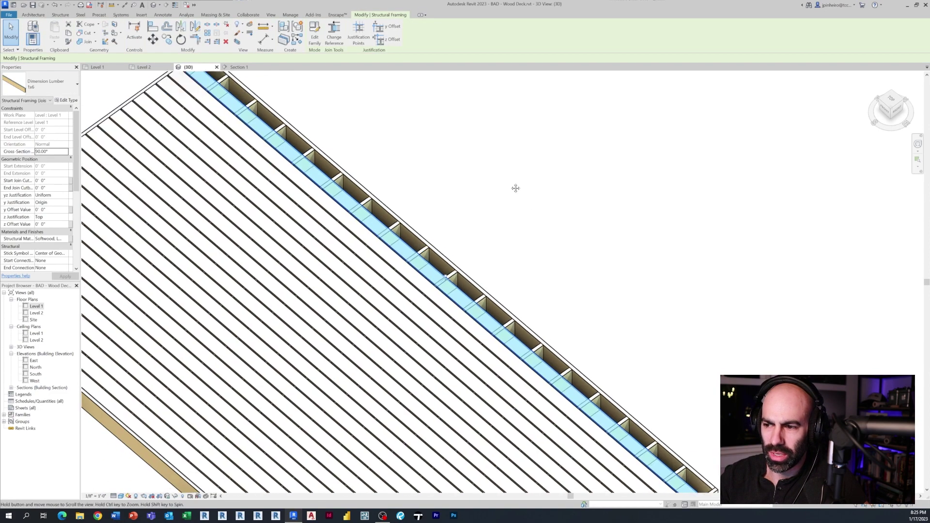
pyautogui.click(890, 98)
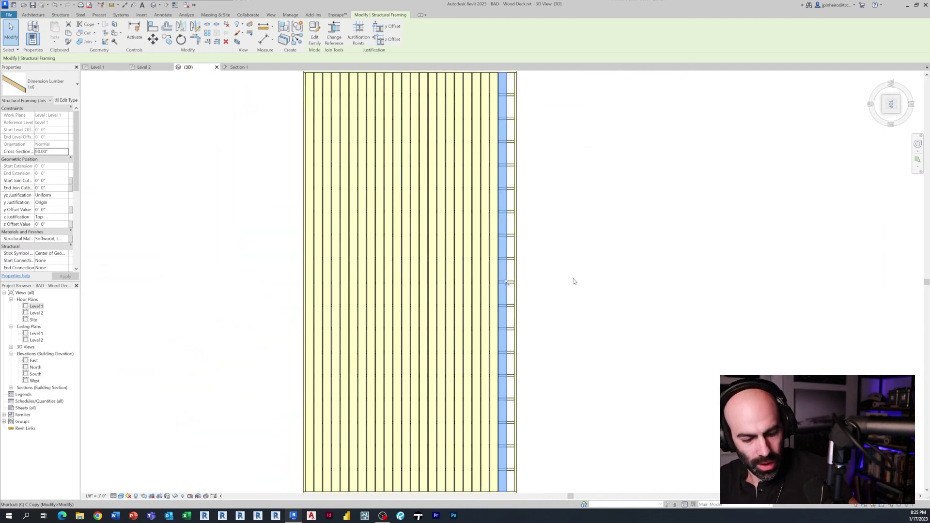
# Shift the selected edge board one board spacing to the right with MV
pyautogui.press('m')
pyautogui.press('v')
pyautogui.scroll(5, 513, 276)
pyautogui.click(454, 271)
pyautogui.click(514, 272)
pyautogui.scroll(-3, 514, 272)
pyautogui.scroll(-4, 514, 274)
pyautogui.press('Escape')
pyautogui.press('Escape')
# Orbit to view the middle deck, then open the Level 1 plan and select the section line
pyautogui.keyDown('shift'); pyautogui.moveTo(519, 276); pyautogui.dragTo(558, 257, button='middle'); pyautogui.keyUp('shift')
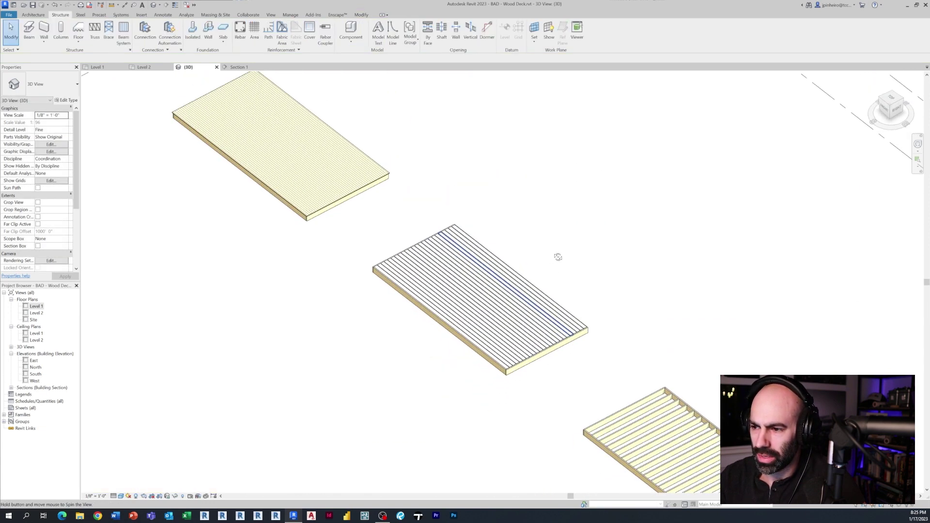
pyautogui.scroll(3, 539, 343)
pyautogui.keyDown('shift'); pyautogui.moveTo(557, 361); pyautogui.dragTo(727, 363, button='middle'); pyautogui.keyUp('shift')
pyautogui.scroll(2, 622, 423)
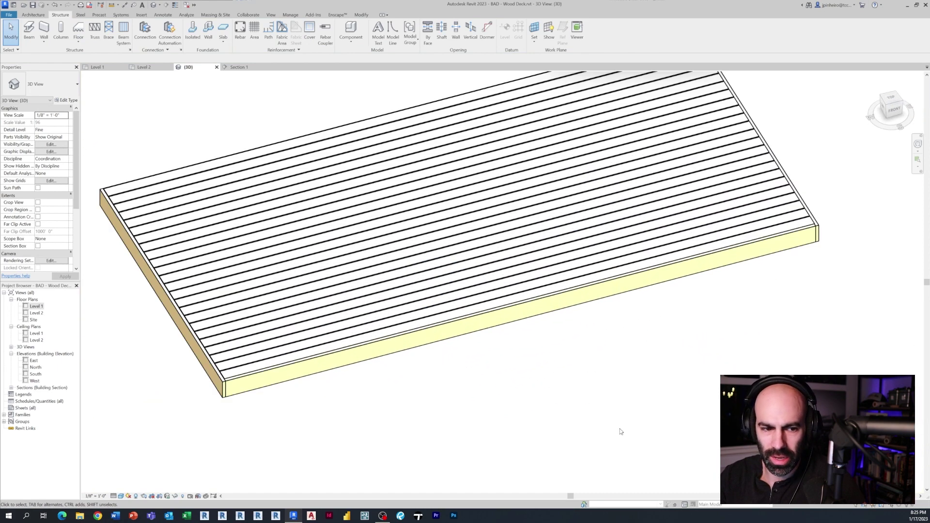
pyautogui.doubleClick(38, 307)
pyautogui.scroll(-2, 332, 292)
pyautogui.click(372, 303)
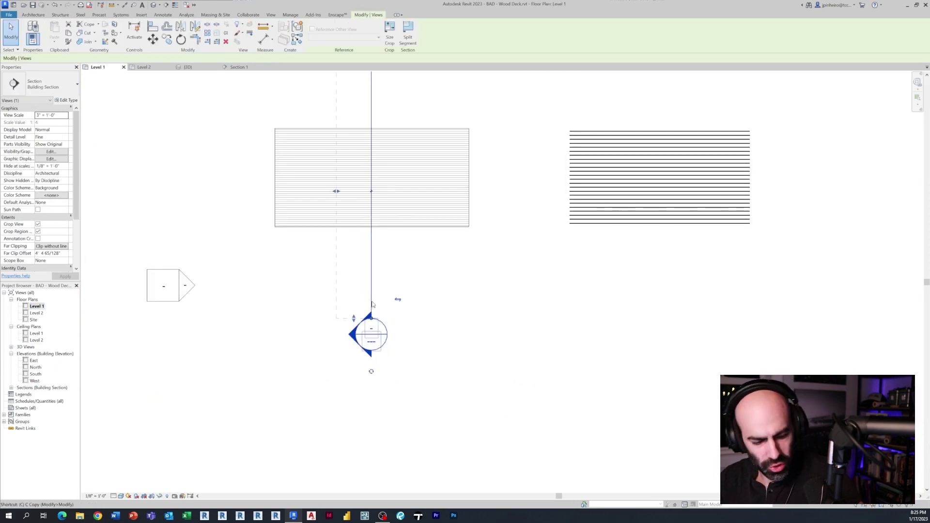
# Copy the selected section line across the right-hand deck
pyautogui.press('c')
pyautogui.click(371, 266)
pyautogui.click(632, 294)
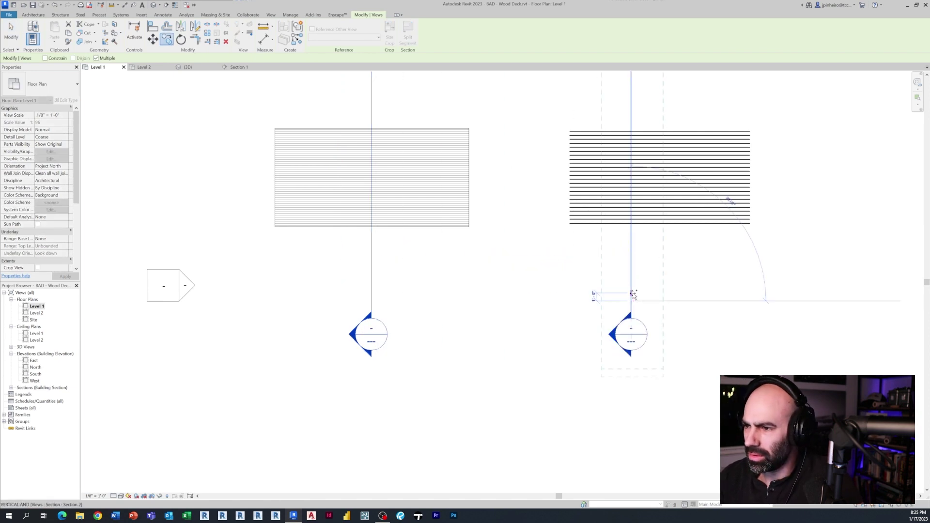
pyautogui.press('Escape')
# Open Section 2 and frame the whole deck in the view
pyautogui.doubleClick(631, 329)
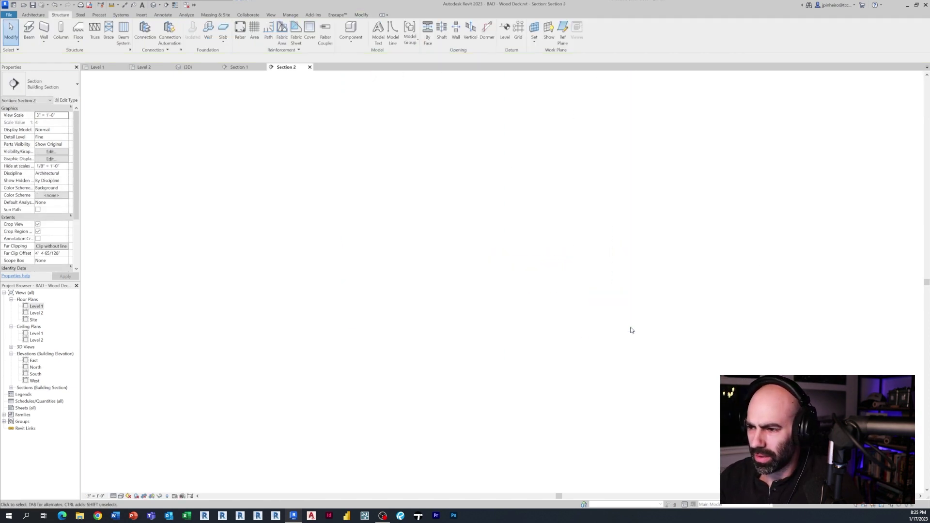
pyautogui.scroll(5, 474, 280)
pyautogui.moveTo(425, 346); pyautogui.dragTo(286, 328, button='middle')
pyautogui.scroll(-2, 242, 378)
pyautogui.scroll(-1, 612, 423)
pyautogui.scroll(3, 562, 341)
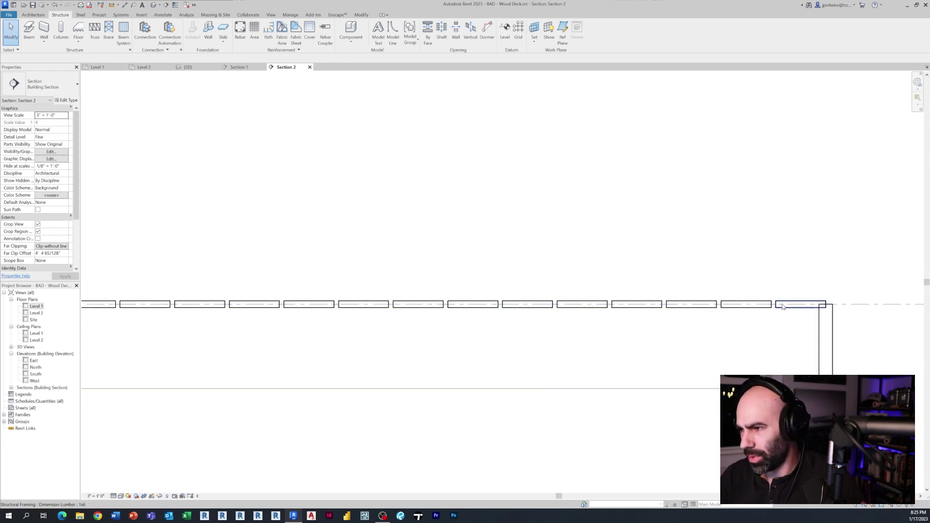
pyautogui.scroll(-1, 740, 332)
pyautogui.scroll(-1, 684, 373)
pyautogui.scroll(-1, 590, 394)
pyautogui.moveTo(545, 412); pyautogui.dragTo(600, 406, button='middle')
pyautogui.scroll(1, 114, 338)
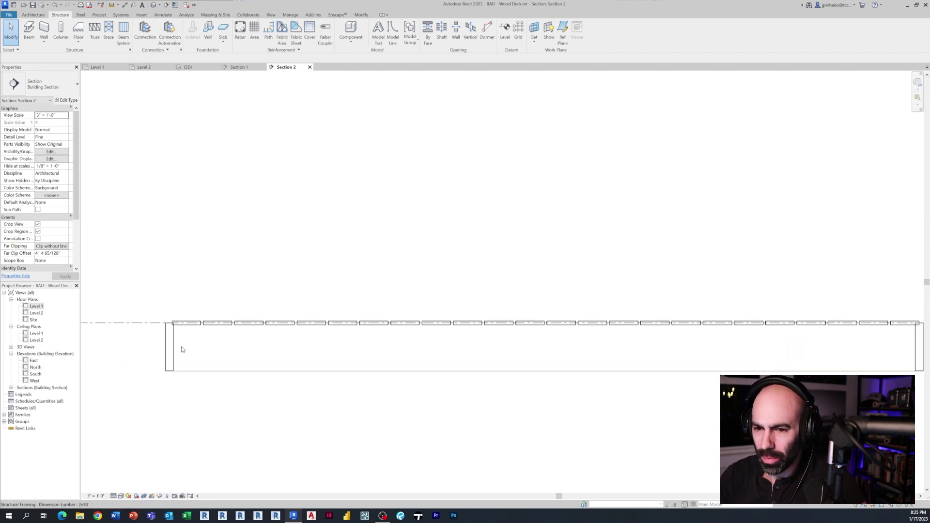
pyautogui.scroll(5, 179, 338)
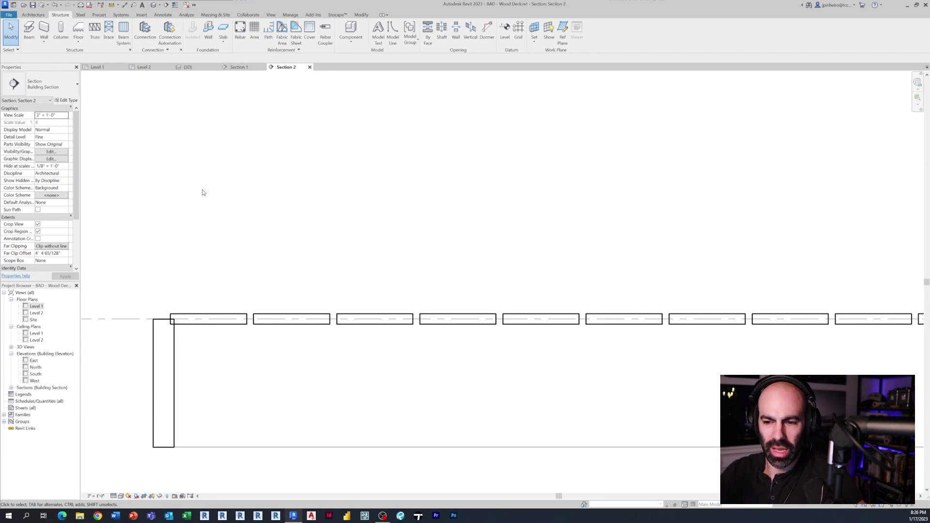
pyautogui.scroll(-3, 203, 193)
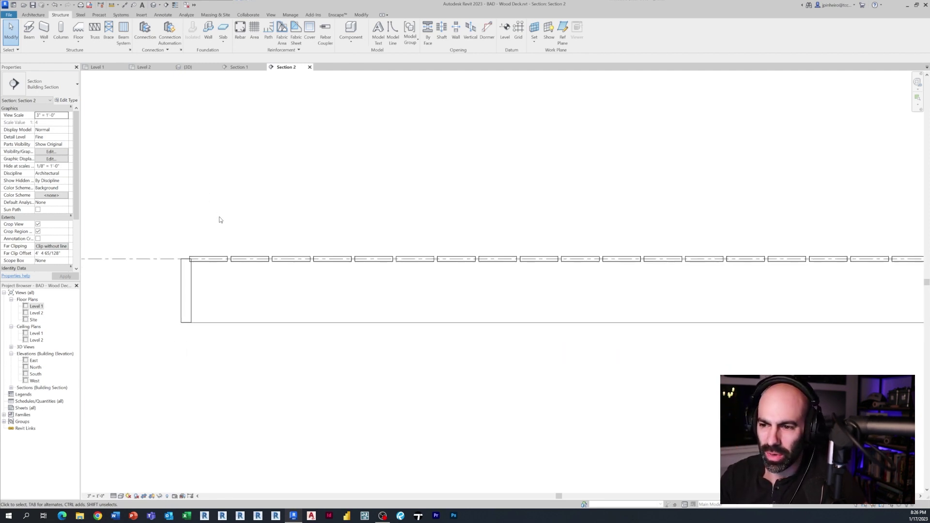
pyautogui.scroll(1, 121, 444)
# Switch Section 2 to Shaded display with SD and bring the deck's right end into view
pyautogui.press('s')
pyautogui.press('d')
pyautogui.moveTo(260, 412); pyautogui.dragTo(111, 409, button='middle')
pyautogui.moveTo(546, 332)
pyautogui.mouseDown(button='middle')
pyautogui.moveTo(444, 311)
pyautogui.moveTo(387, 312)
pyautogui.mouseUp(button='middle')
pyautogui.moveTo(620, 274); pyautogui.dragTo(495, 285, button='middle')
pyautogui.moveTo(818, 186); pyautogui.dragTo(592, 210, button='middle')
pyautogui.scroll(7, 591, 209)
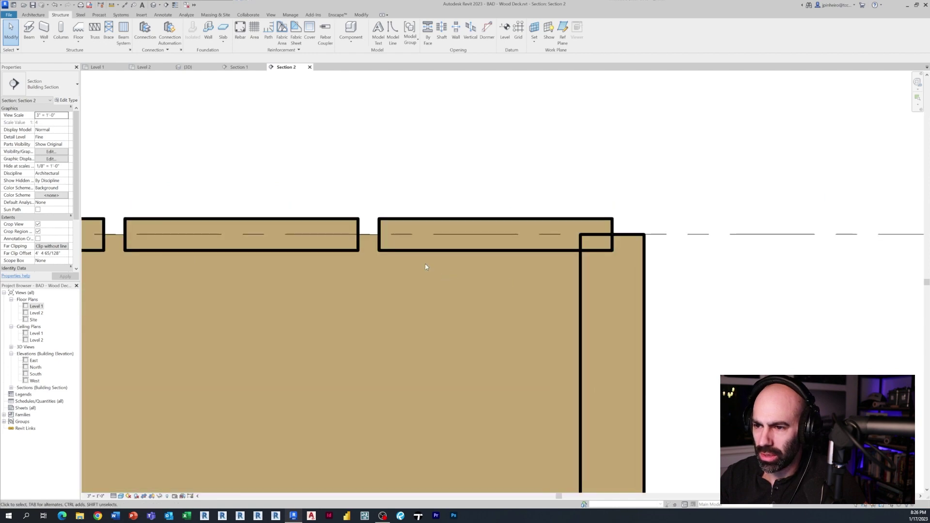
pyautogui.scroll(-4, 523, 260)
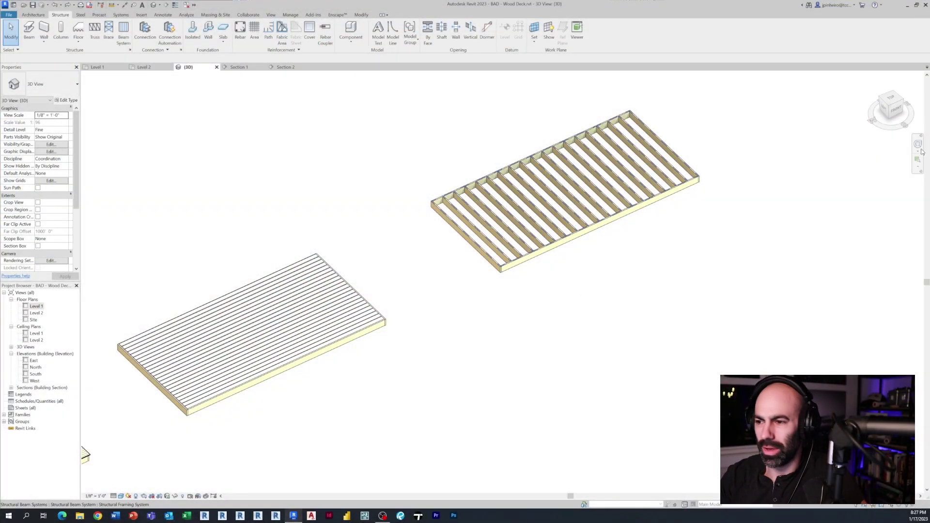
# Pan the 3D view onto the joist framing with the Architecture tools active
pyautogui.moveTo(647, 269); pyautogui.dragTo(530, 353, button='middle')
pyautogui.scroll(3, 546, 274)
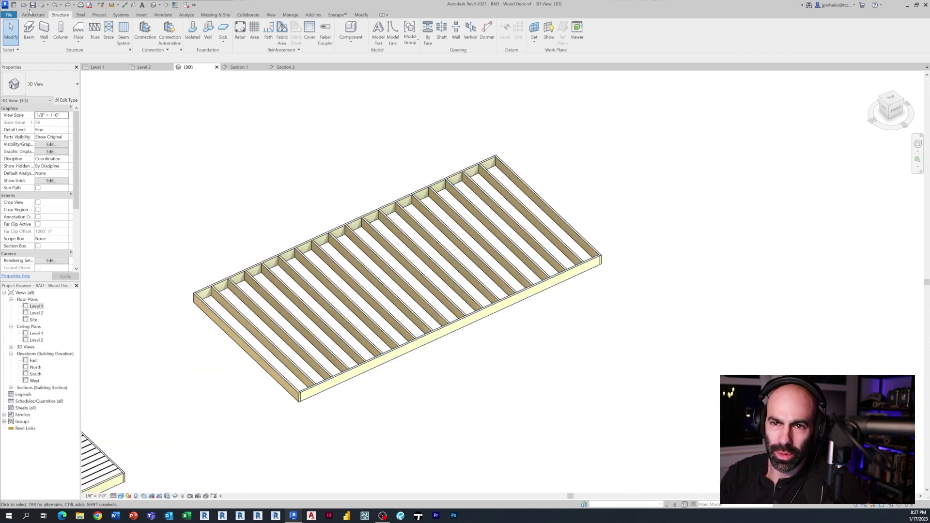
pyautogui.click(32, 15)
pyautogui.moveTo(219, 209); pyautogui.dragTo(189, 193, button='middle')
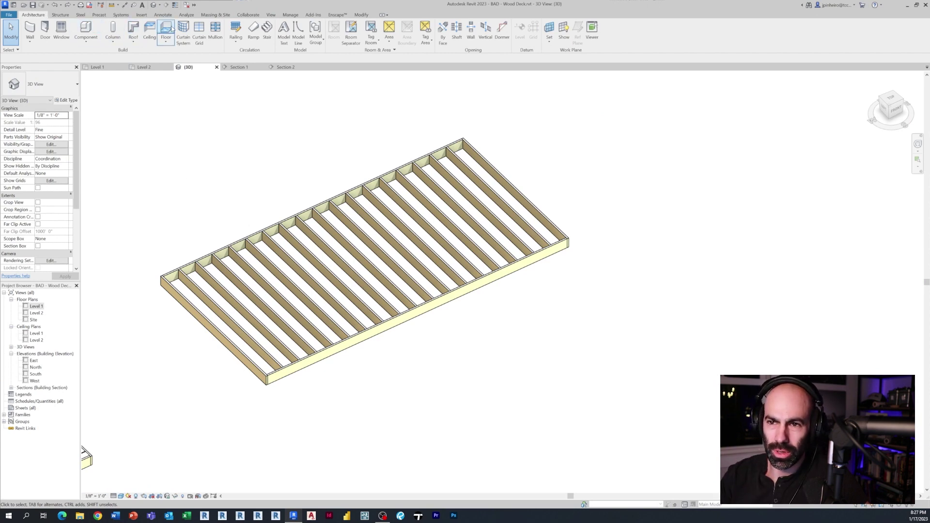
# Start a floor, cancel the floor sketch, and bring up the Roof creation options
pyautogui.click(38, 86)
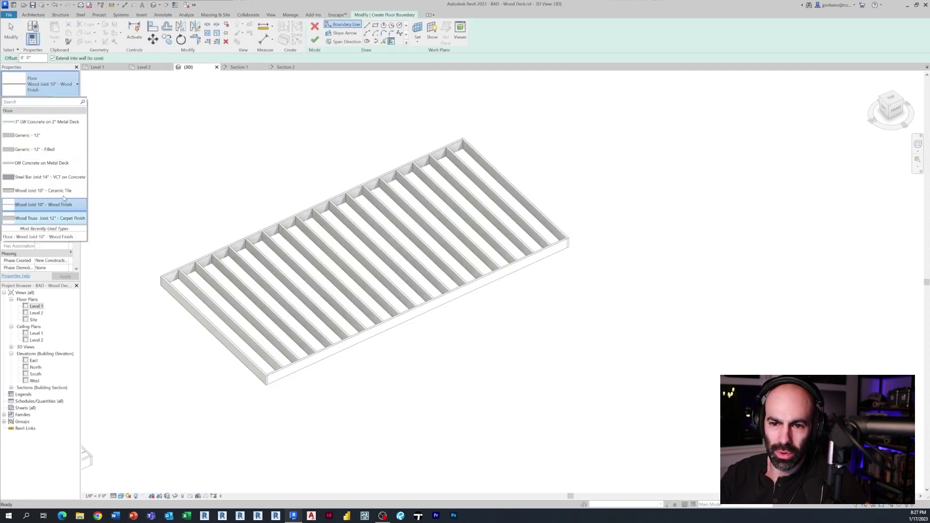
pyautogui.click(169, 140)
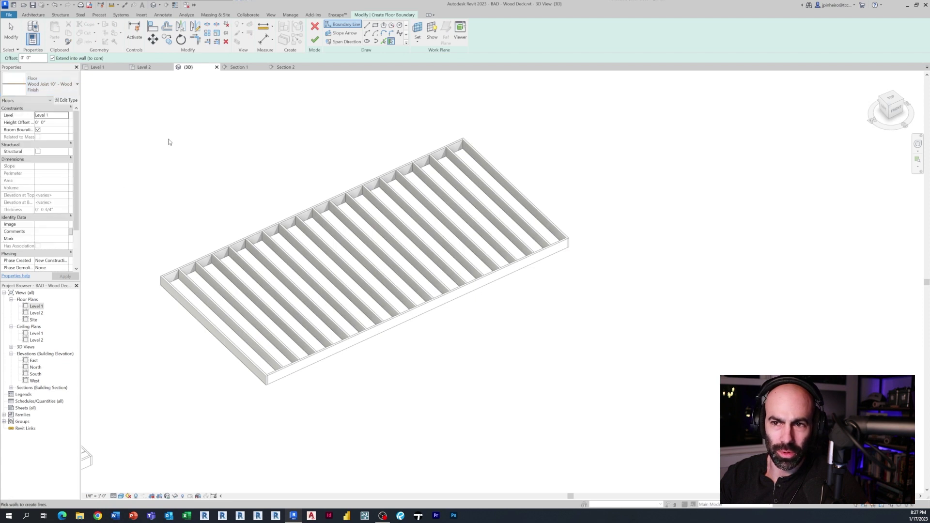
pyautogui.press('Escape')
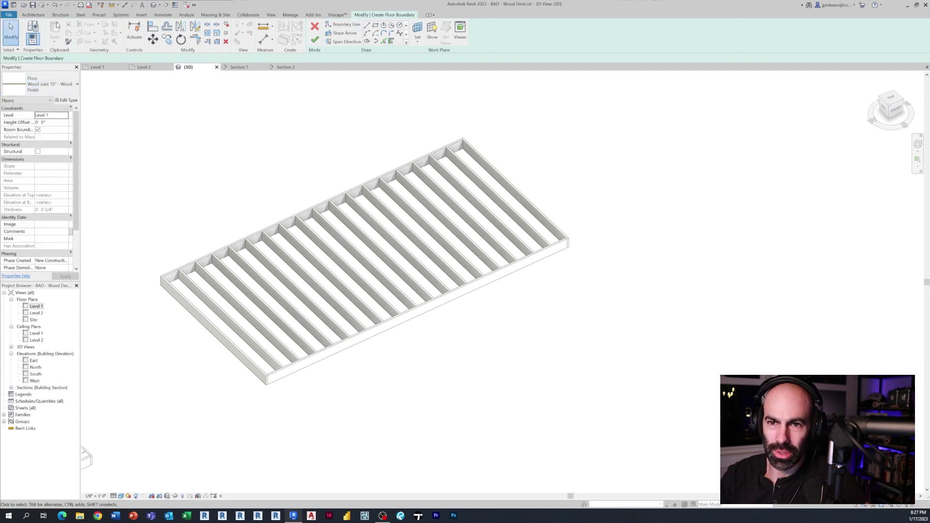
pyautogui.click(315, 26)
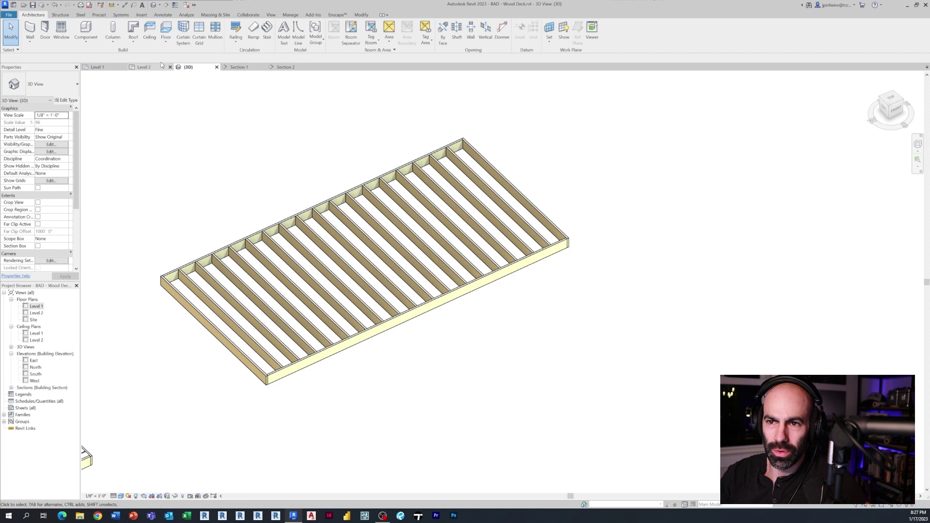
pyautogui.click(133, 45)
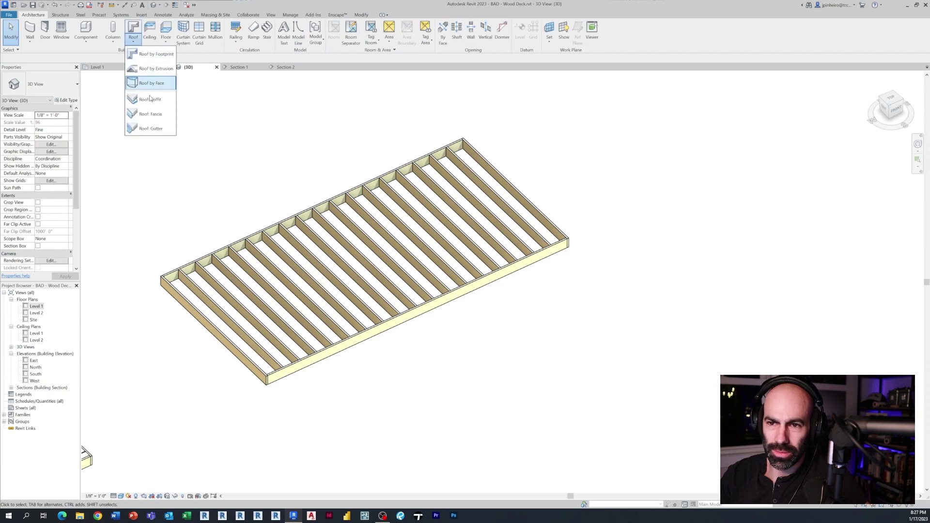
# Begin a Roof by Footprint placed on Level 1, accepting the lowest-level notice
pyautogui.click(156, 59)
pyautogui.click(444, 261)
pyautogui.click(440, 269)
pyautogui.click(450, 275)
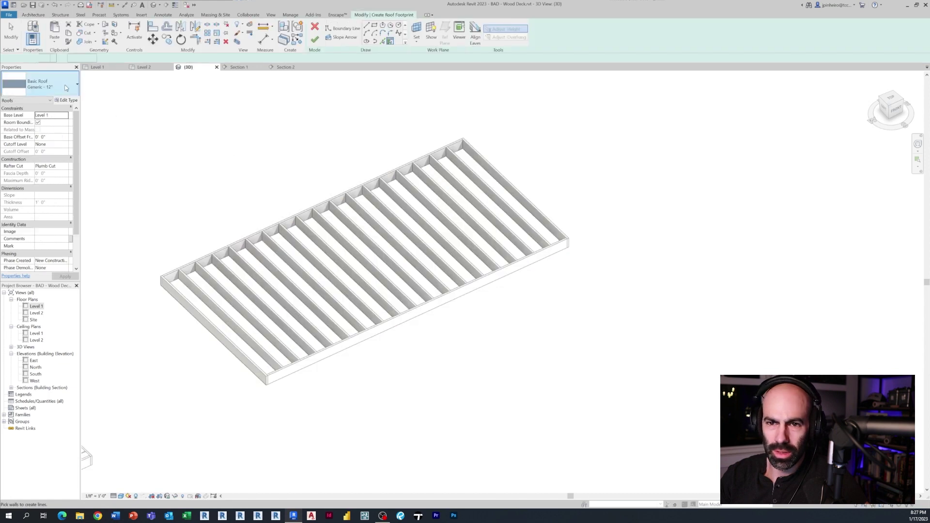
# Choose the Sloped Glazing roof type and open its type properties
pyautogui.click(48, 84)
pyautogui.click(52, 222)
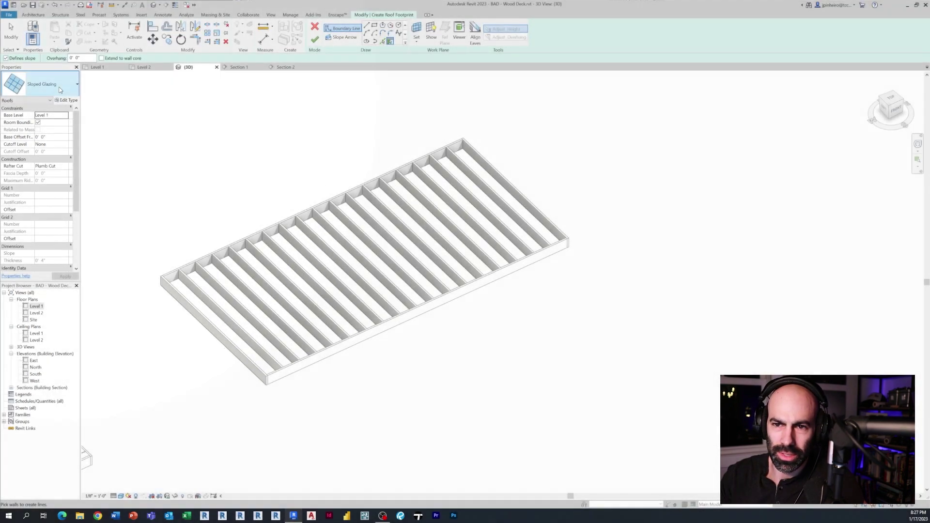
pyautogui.click(59, 88)
pyautogui.click(60, 116)
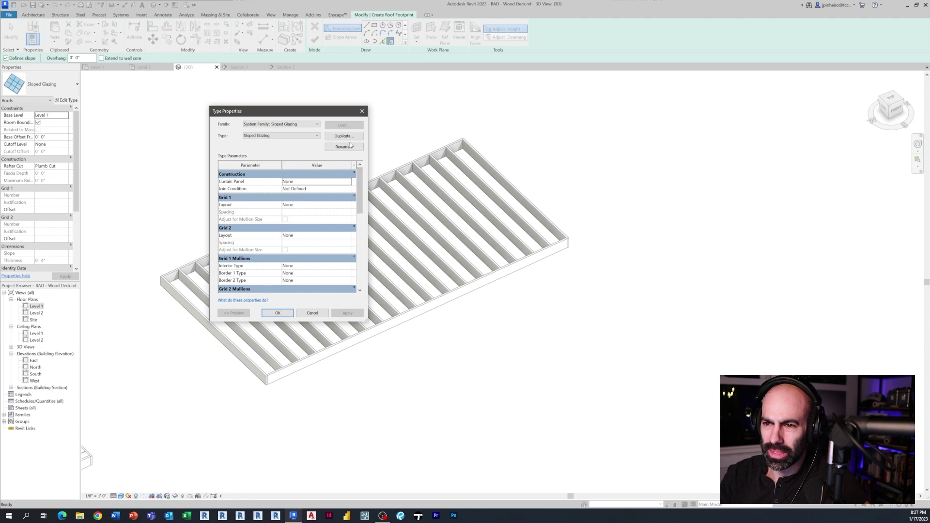
# Duplicate the Sloped Glazing type as a new type named 'Wood Deck Exterior'
pyautogui.click(350, 136)
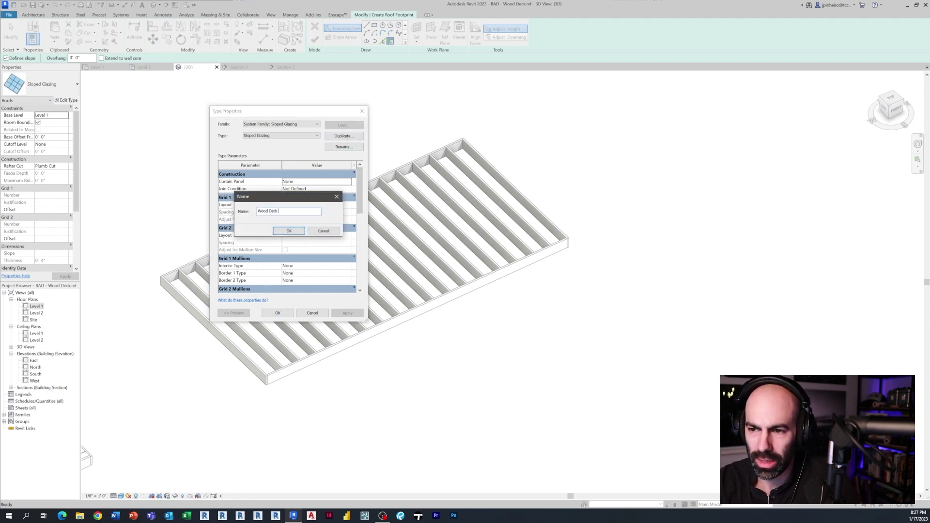
pyautogui.write('Wood Deck Exterior')
pyautogui.press('Return')
# Set the curtain panel to Empty System Panel and the Grid 1 layout to Fixed Distance
pyautogui.click(347, 182)
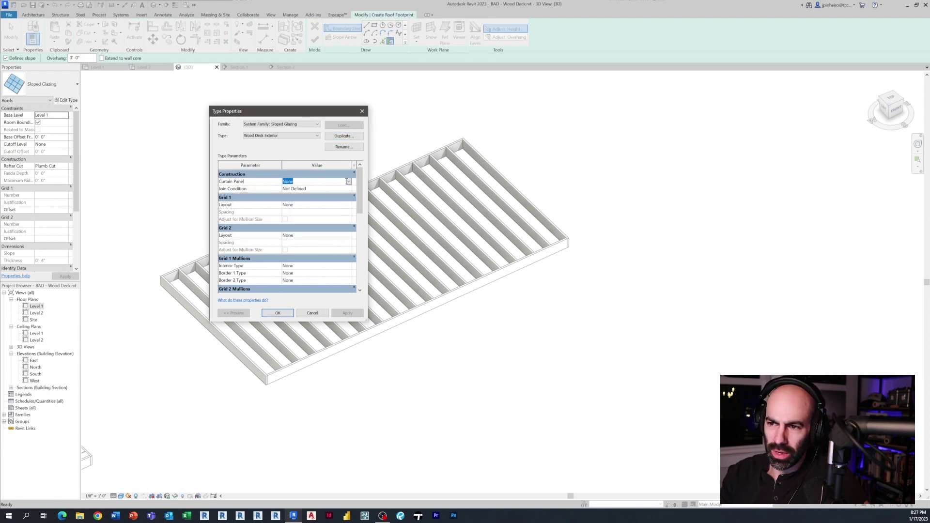
pyautogui.click(348, 182)
pyautogui.click(350, 185)
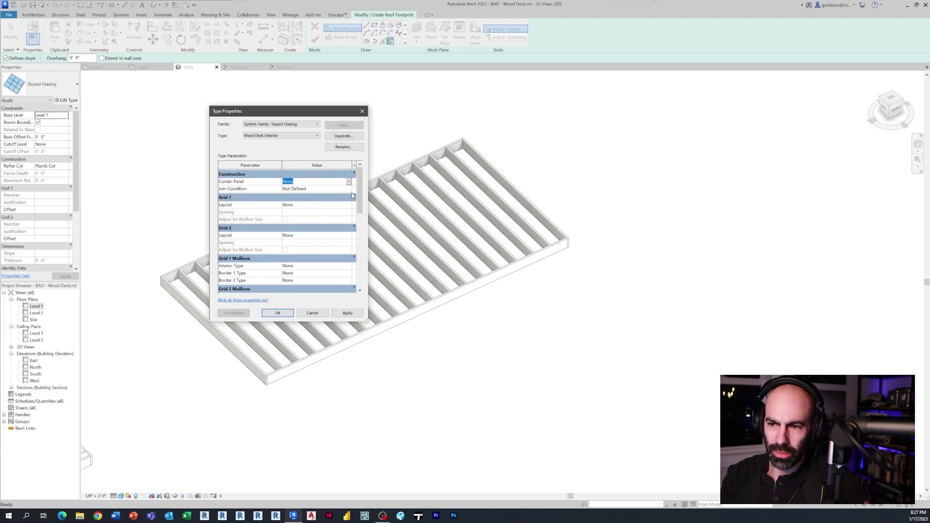
pyautogui.click(349, 182)
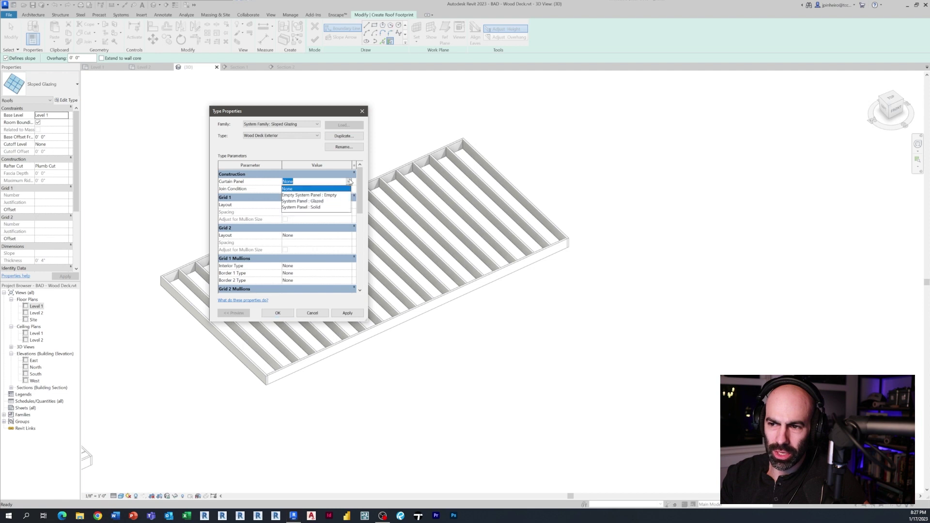
pyautogui.click(308, 195)
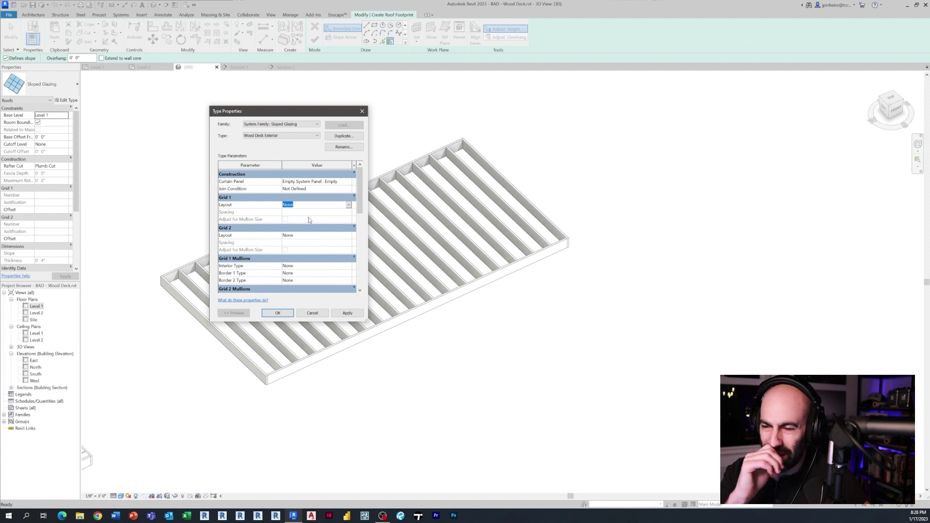
pyautogui.click(347, 205)
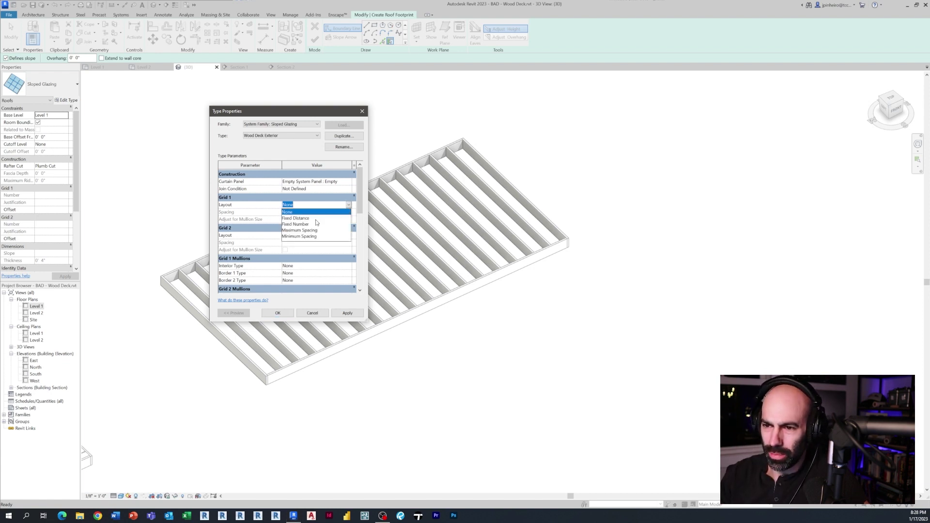
pyautogui.click(297, 217)
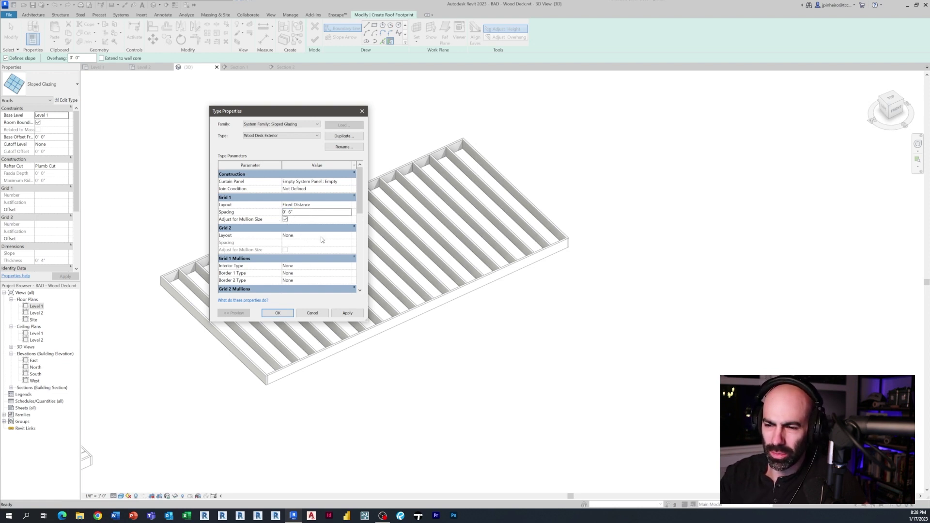
# Set Grid 1 interior, Border 1 and Border 2 mullions to Rectangular 1.5" x 2.5"
pyautogui.scroll(-1, 322, 239)
pyautogui.scroll(-1, 317, 226)
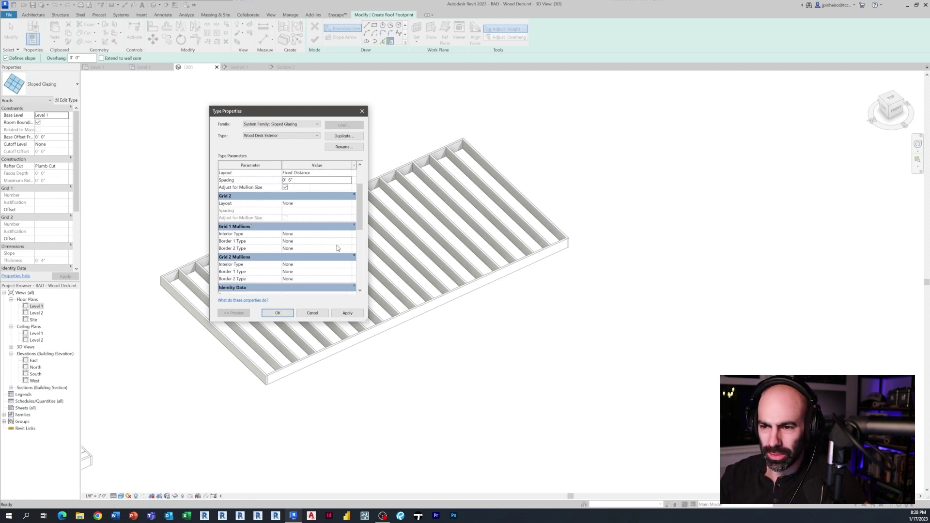
pyautogui.scroll(-2, 320, 196)
pyautogui.click(349, 196)
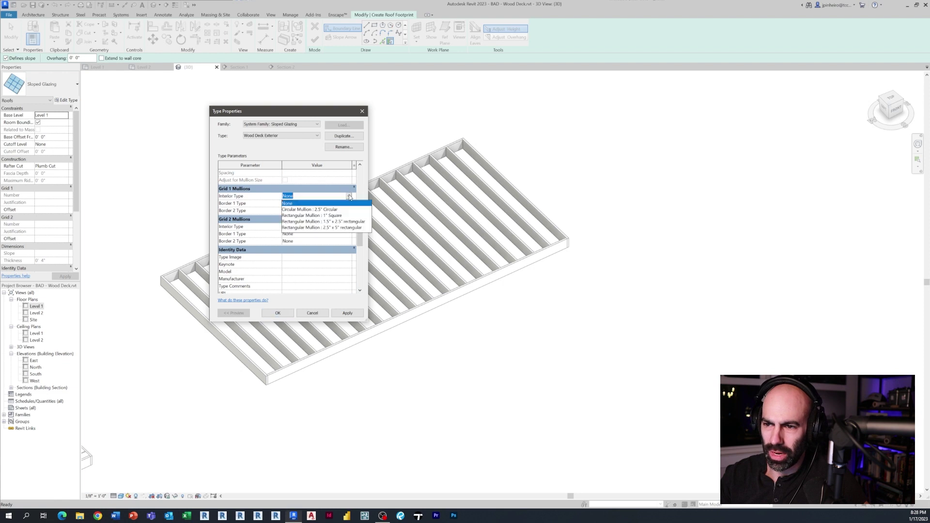
pyautogui.click(346, 222)
pyautogui.click(349, 203)
pyautogui.scroll(-2, 347, 226)
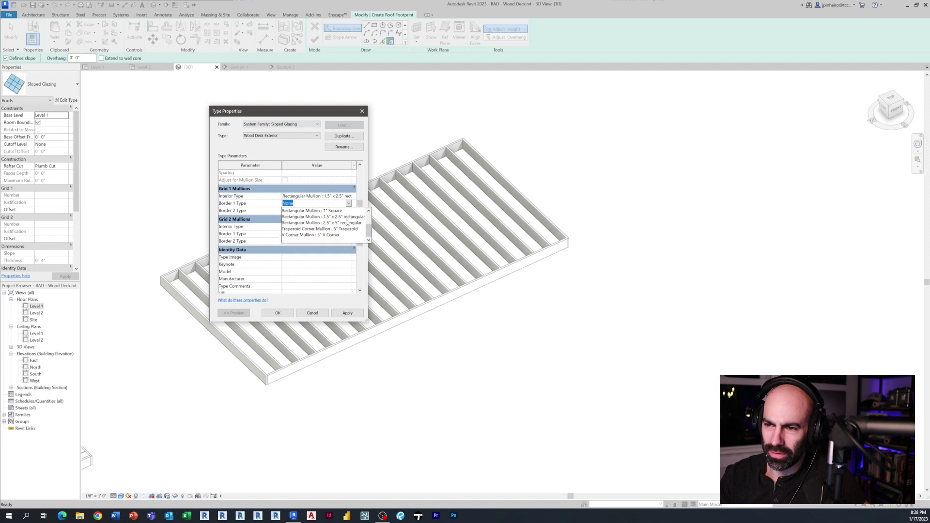
pyautogui.click(350, 216)
pyautogui.click(348, 211)
pyautogui.scroll(-2, 338, 235)
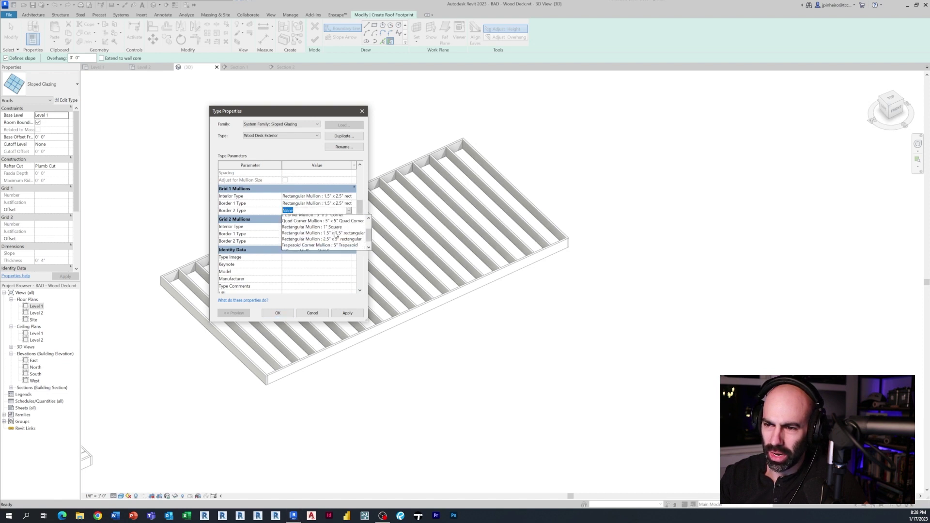
pyautogui.click(347, 232)
# Set Grid 2 interior and both border mullions to Rectangular 1.5" x 2.5", then apply and close
pyautogui.click(348, 226)
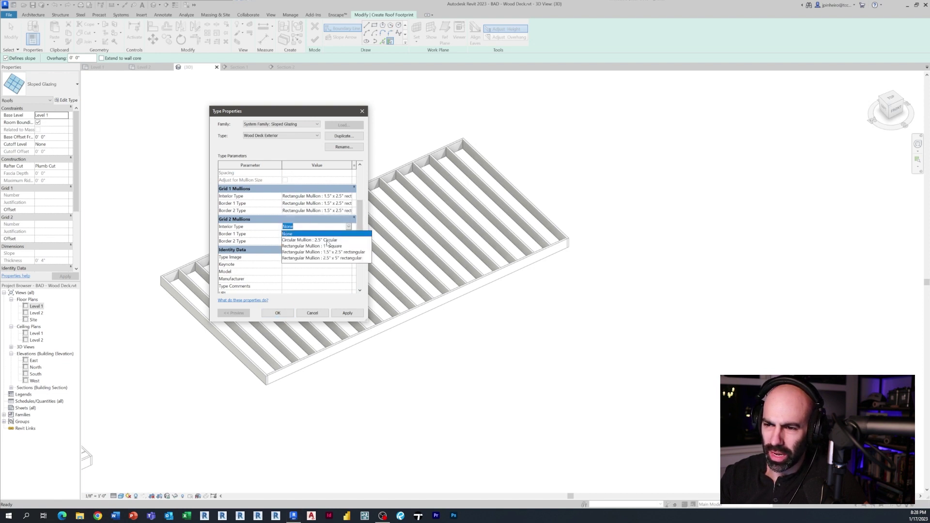
pyautogui.click(333, 252)
pyautogui.click(349, 233)
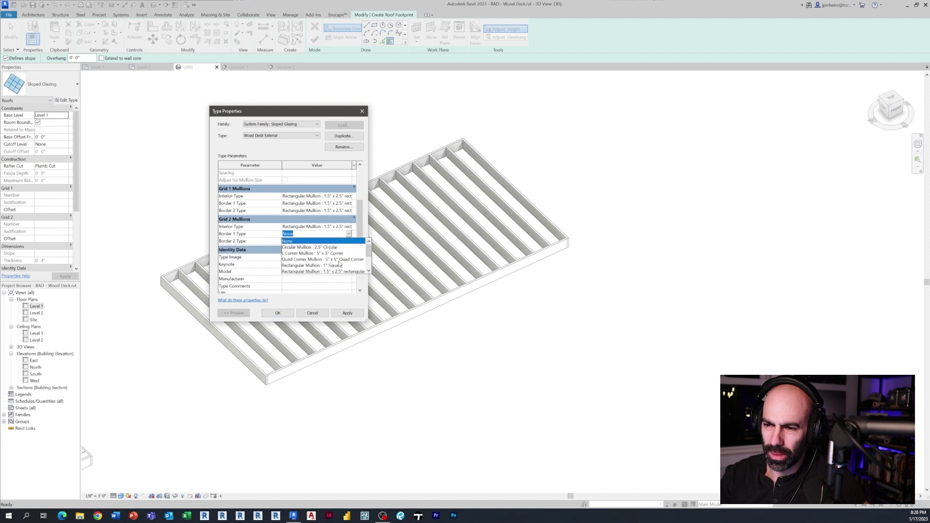
pyautogui.scroll(-1, 339, 265)
pyautogui.click(346, 253)
pyautogui.click(348, 240)
pyautogui.scroll(-1, 349, 280)
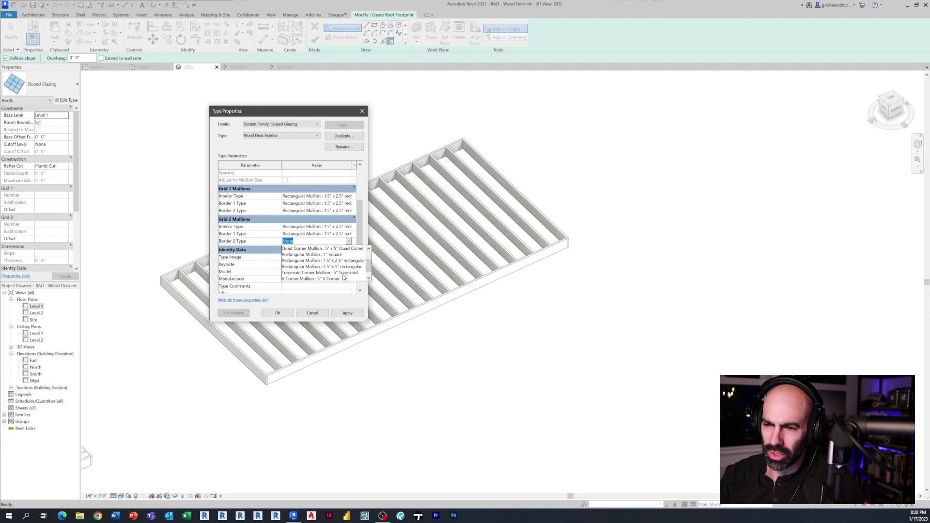
pyautogui.click(347, 261)
pyautogui.click(349, 314)
pyautogui.click(278, 313)
pyautogui.scroll(-2, 286, 339)
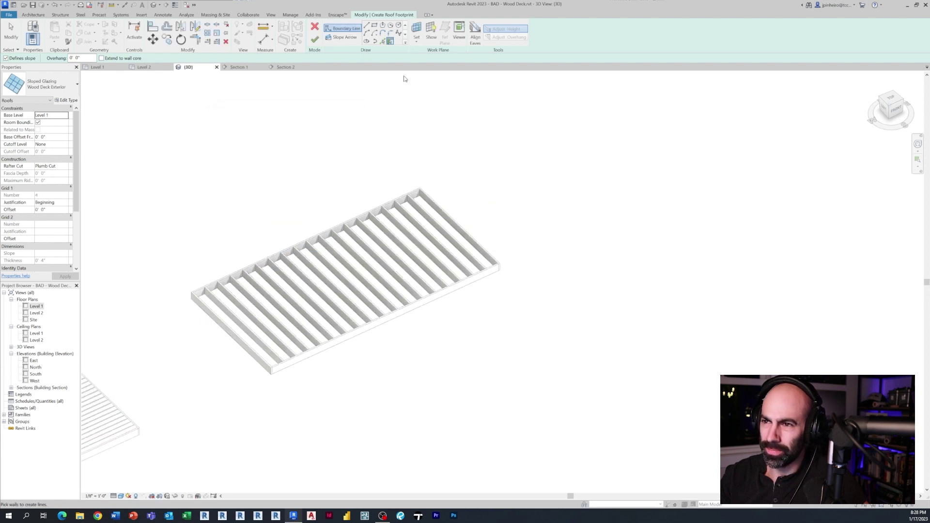
# From the top view, sketch a rectangular roof boundary around the deck with Defines Slope turned off
pyautogui.click(894, 100)
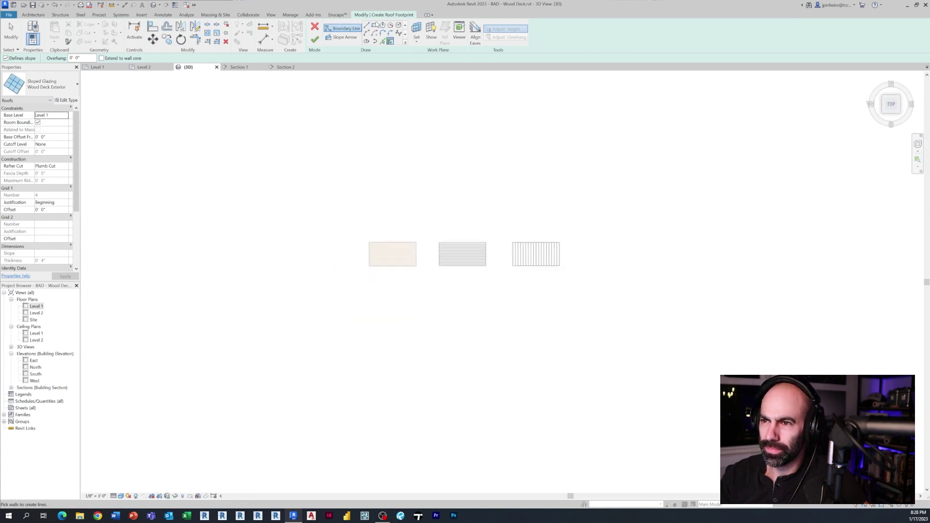
pyautogui.click(374, 26)
pyautogui.click(291, 137)
pyautogui.click(671, 328)
pyautogui.press('Escape')
pyautogui.press('Escape')
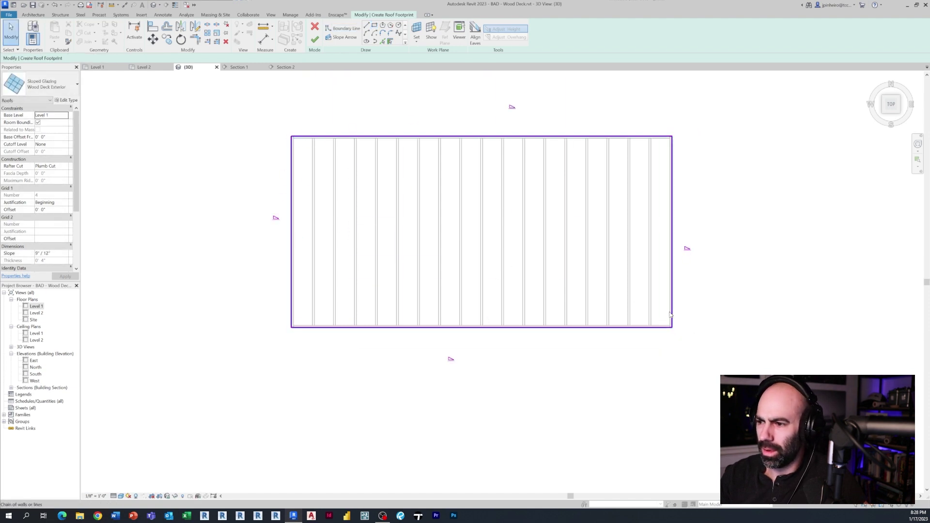
pyautogui.click(647, 327)
pyautogui.click(136, 58)
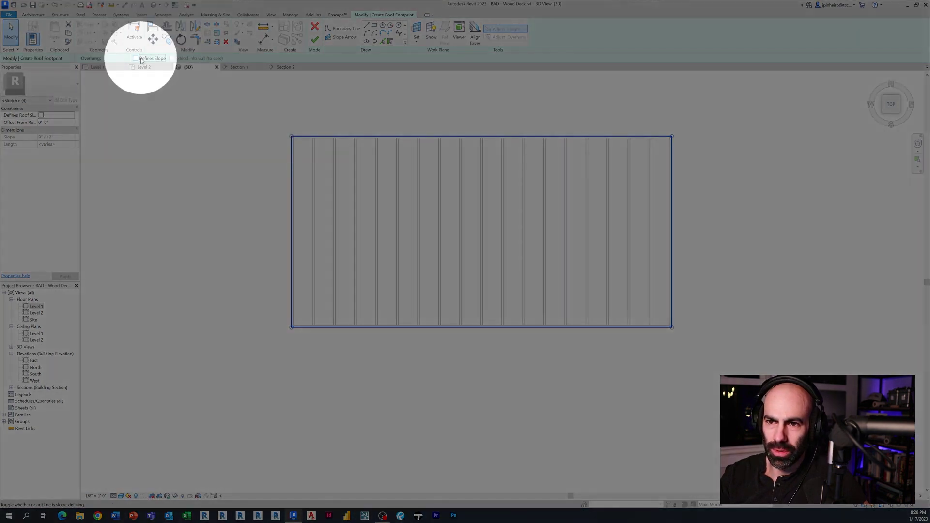
pyautogui.press('Escape')
# Offset the roof boundary chain around the deck and recentre the sketch
pyautogui.scroll(3, 324, 92)
pyautogui.press('o')
pyautogui.press('f')
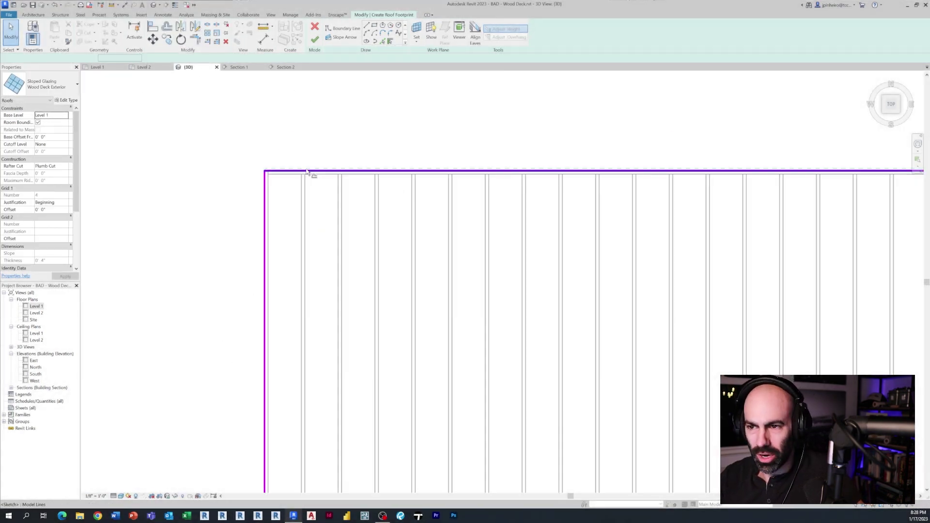
pyautogui.scroll(3, 285, 164)
pyautogui.click(271, 176)
pyautogui.press('Escape')
pyautogui.scroll(-5, 245, 153)
pyautogui.moveTo(252, 88); pyautogui.dragTo(281, 146, button='middle')
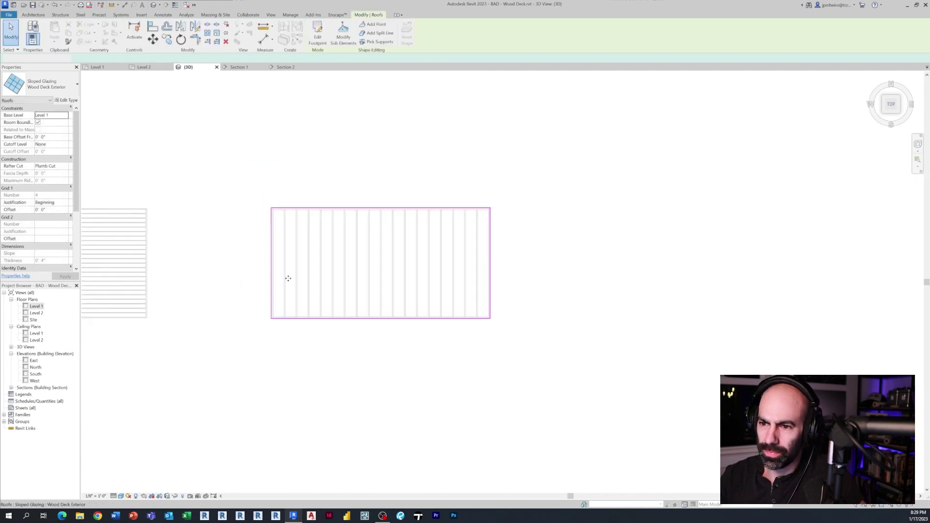
# Inspect the new glazing roof from an angled 3D view, then bring up its type properties
pyautogui.scroll(3, 239, 305)
pyautogui.keyDown('shift'); pyautogui.moveTo(291, 332); pyautogui.dragTo(445, 301, button='middle'); pyautogui.keyUp('shift')
pyautogui.scroll(8, 446, 300)
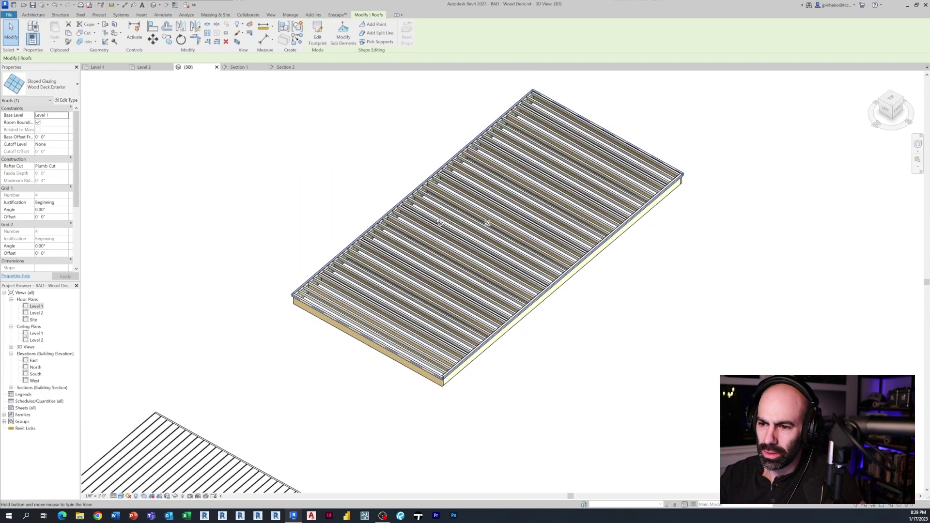
pyautogui.scroll(-5, 149, 259)
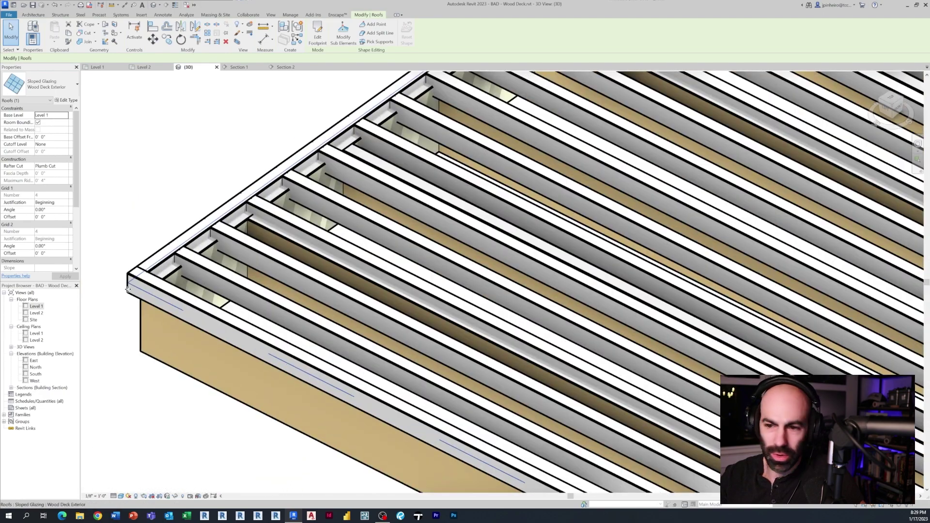
pyautogui.scroll(-4, 149, 258)
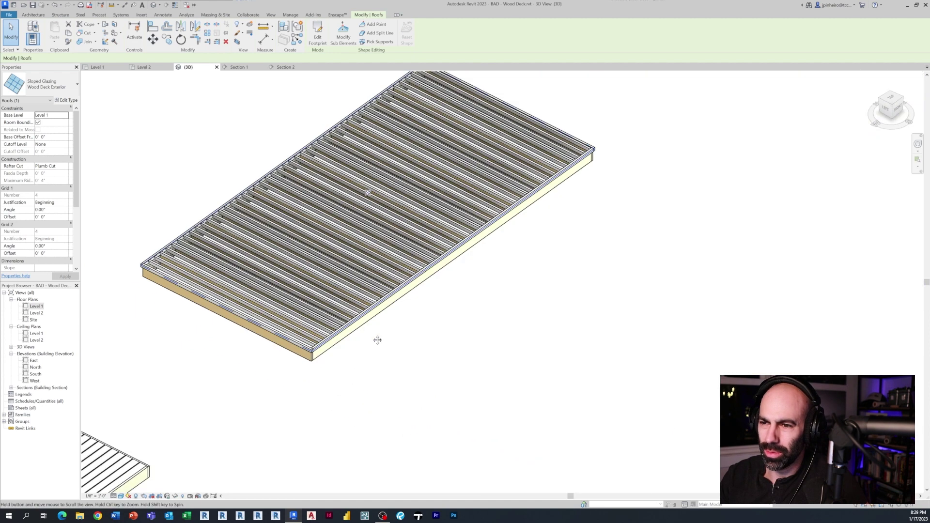
pyautogui.scroll(-2, 211, 256)
pyautogui.scroll(6, 265, 246)
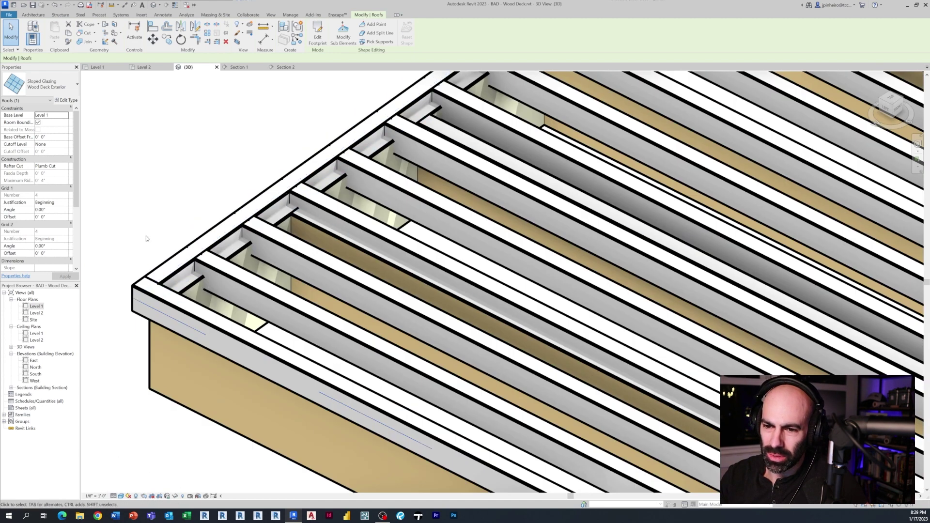
pyautogui.click(70, 100)
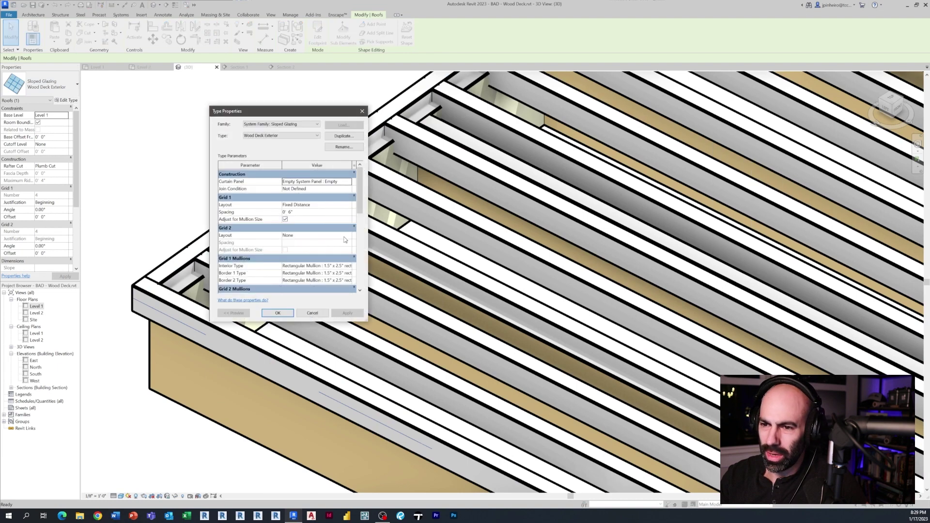
# Set Grid 2 layout to Fixed Distance at 0' 6" spacing and Grid 1 layout to None
pyautogui.scroll(-1, 339, 228)
pyautogui.click(347, 212)
pyautogui.click(348, 212)
pyautogui.click(315, 219)
pyautogui.click(348, 219)
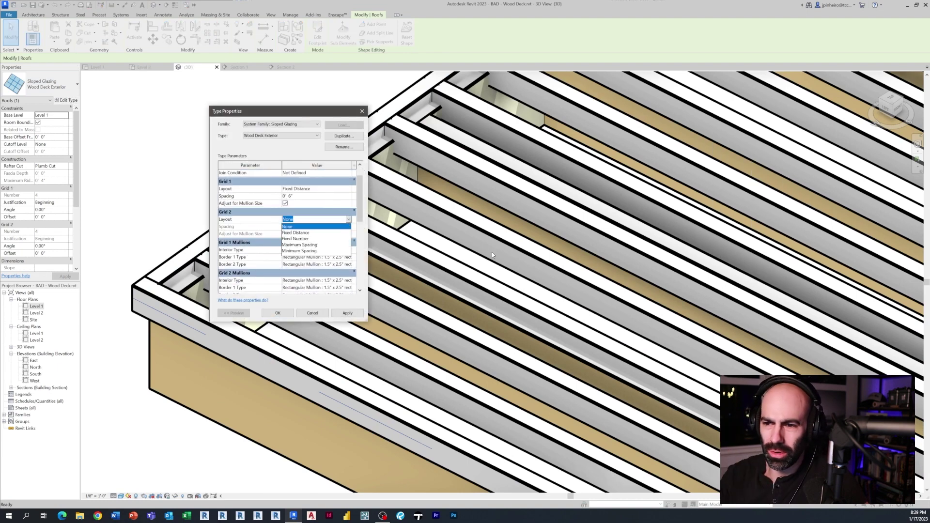
pyautogui.click(298, 233)
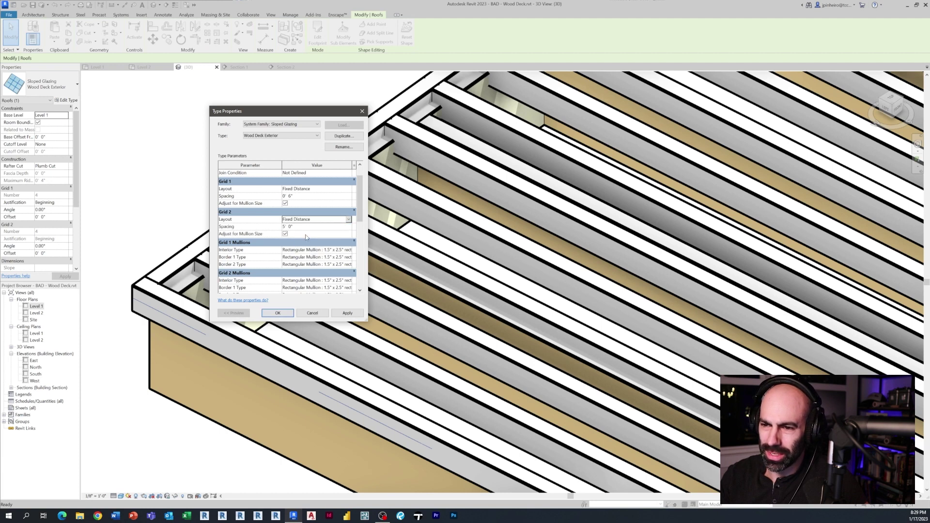
pyautogui.click(308, 227)
pyautogui.write('0\' 6"')
pyautogui.click(333, 189)
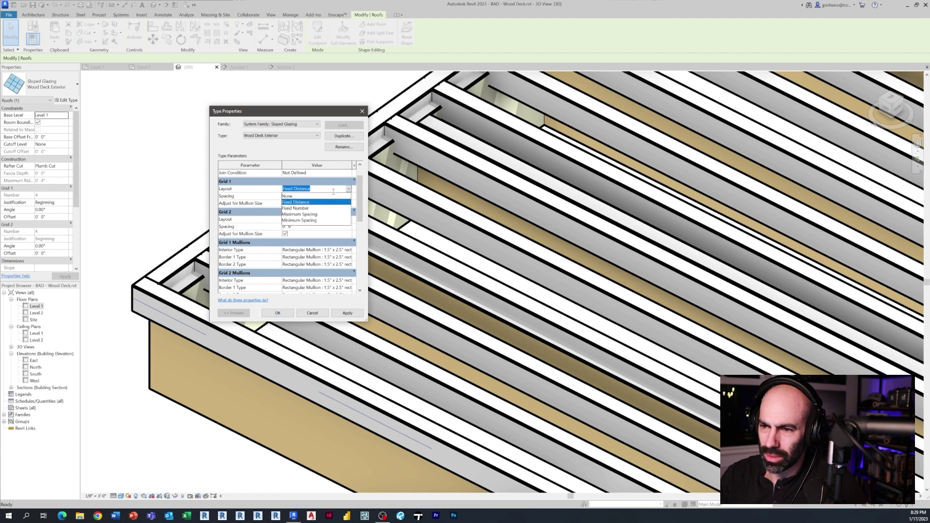
pyautogui.click(291, 196)
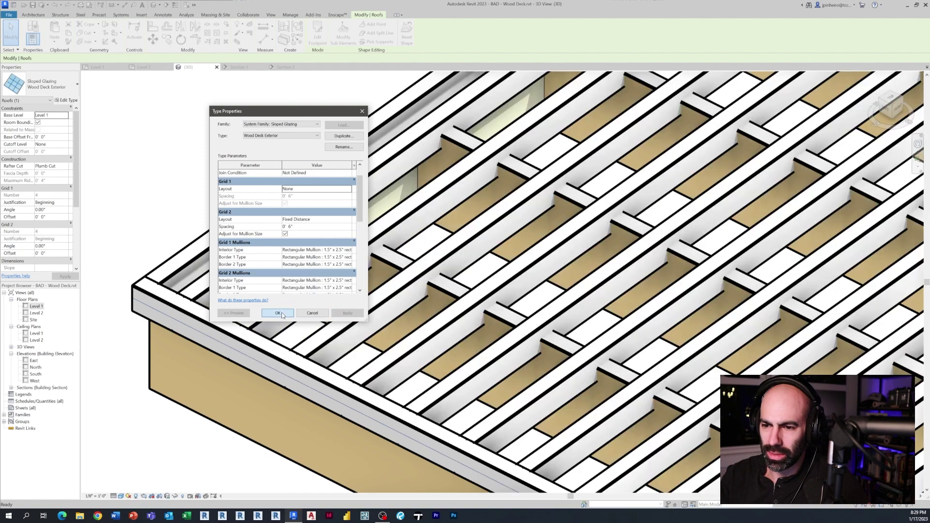
pyautogui.click(282, 315)
# Deselect the roof, pan toward the deck's left corner, and focus the Project Browser
pyautogui.scroll(-5, 516, 432)
pyautogui.scroll(6, 516, 432)
pyautogui.scroll(-4, 646, 213)
pyautogui.click(659, 141)
pyautogui.moveTo(149, 384); pyautogui.dragTo(210, 319, button='middle')
pyautogui.scroll(-1, 163, 324)
pyautogui.scroll(3, 103, 334)
pyautogui.click(43, 431)
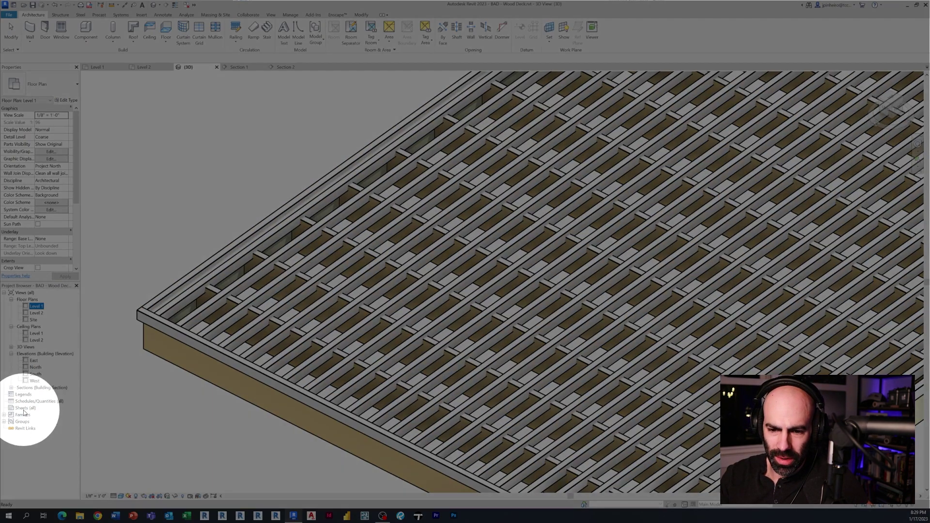
# Rename the Rectangular Mullion type 1.5" x 2.5" under Curtain Wall Mullions to 'Wood Decking'
pyautogui.doubleClick(24, 415)
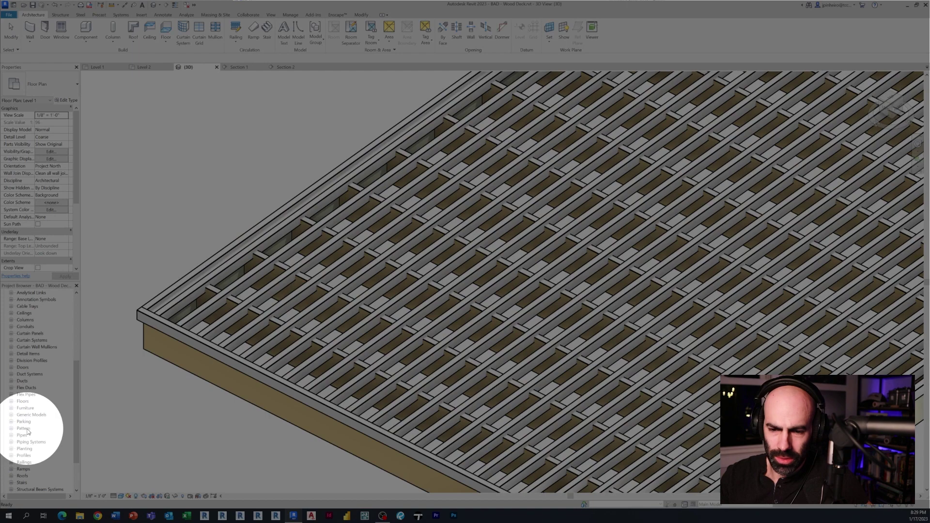
pyautogui.scroll(-1, 27, 320)
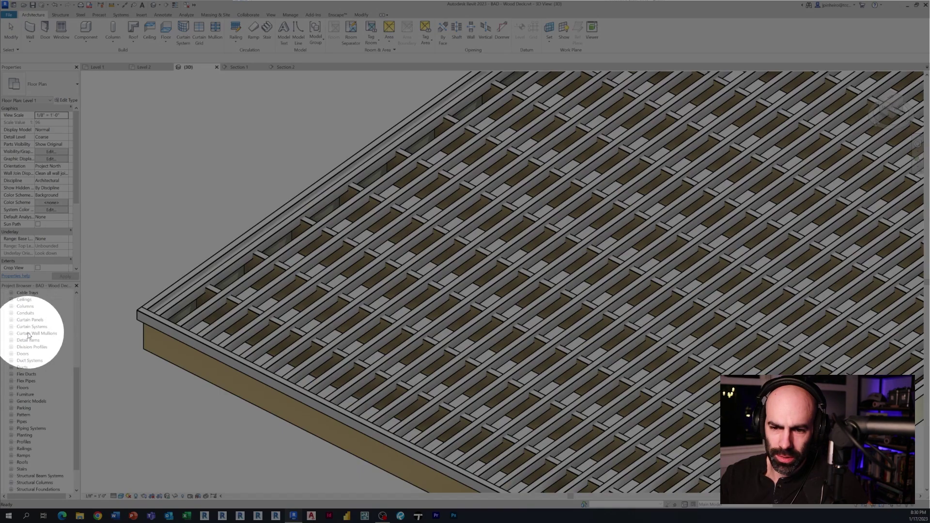
pyautogui.doubleClick(28, 333)
pyautogui.click(18, 361)
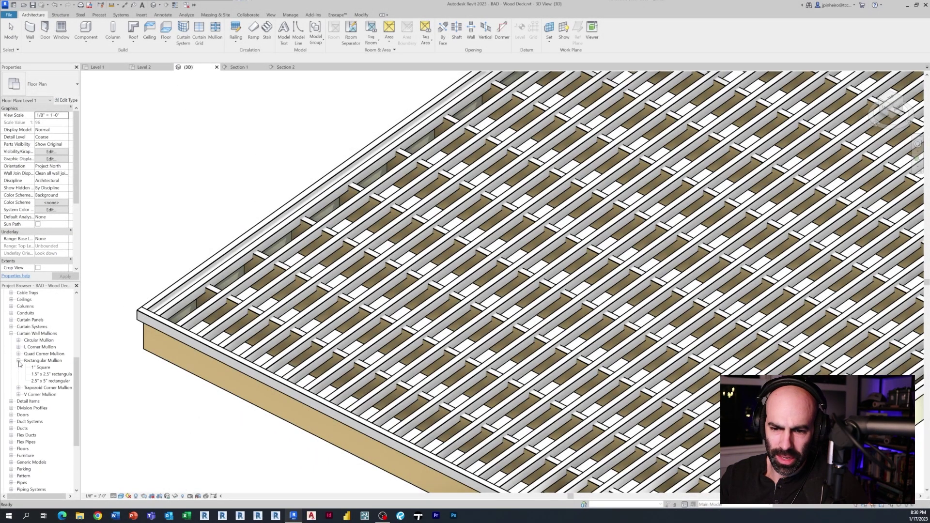
pyautogui.click(44, 374)
pyautogui.rightClick(45, 380)
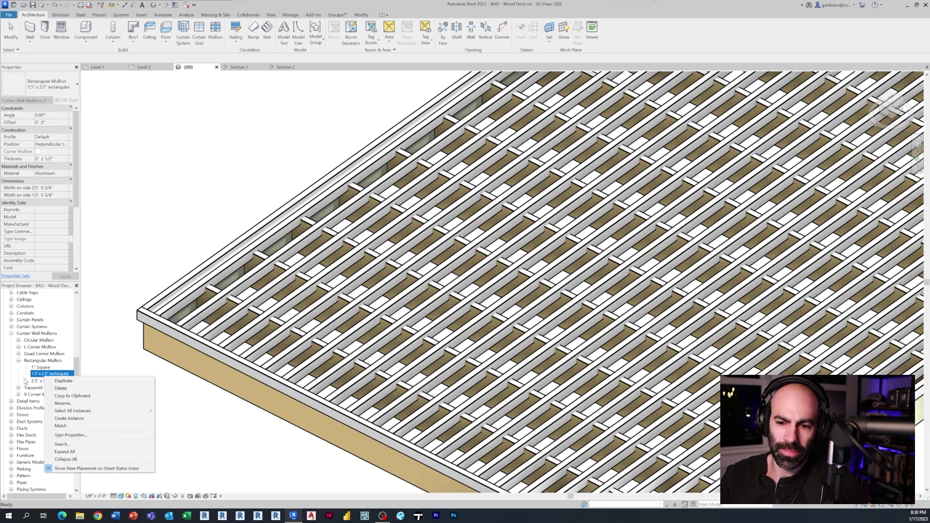
pyautogui.click(71, 403)
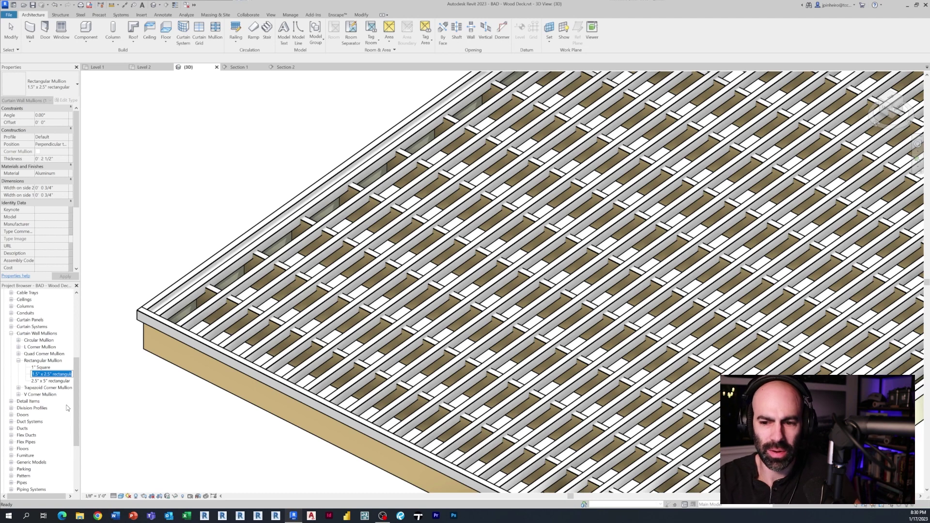
pyautogui.write('Wood Decking')
pyautogui.press('Return')
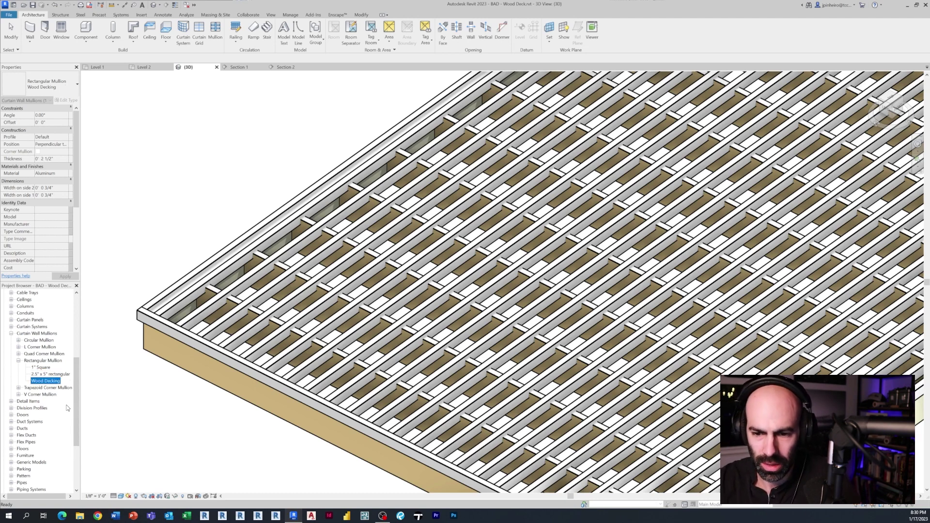
# Set the Wood Decking mullion material to Softwood, Lumber
pyautogui.doubleClick(46, 381)
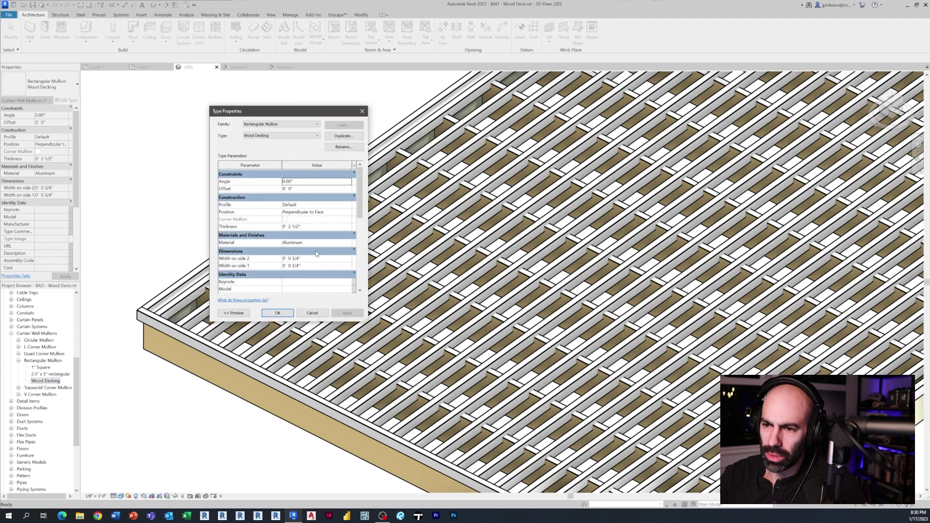
pyautogui.click(338, 243)
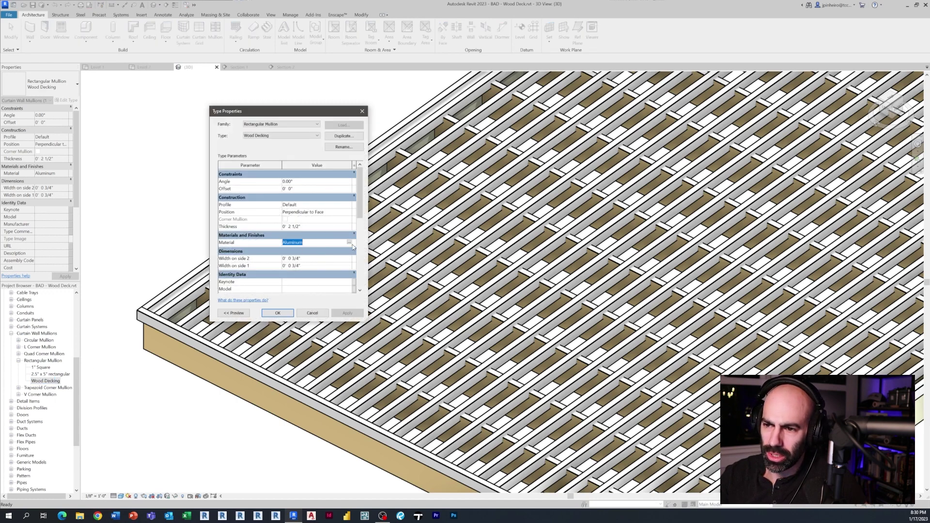
pyautogui.click(349, 242)
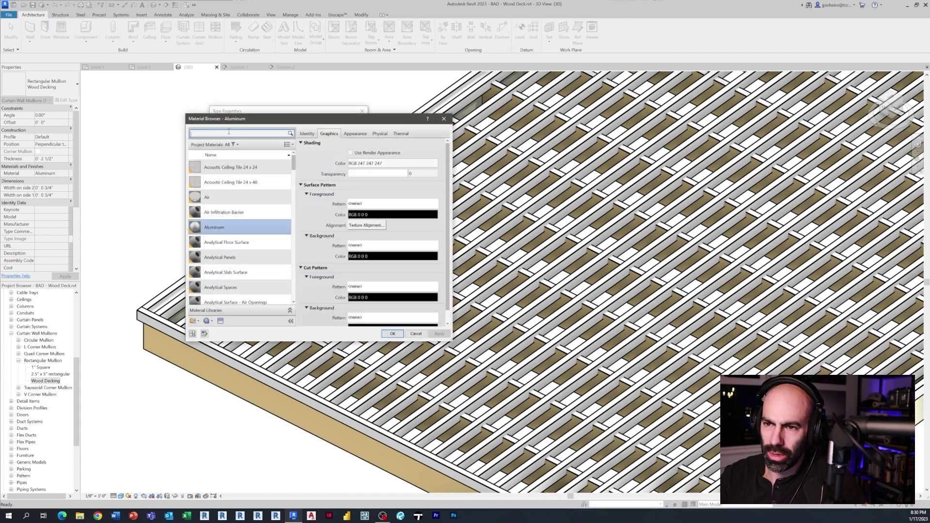
pyautogui.write('lumbr')
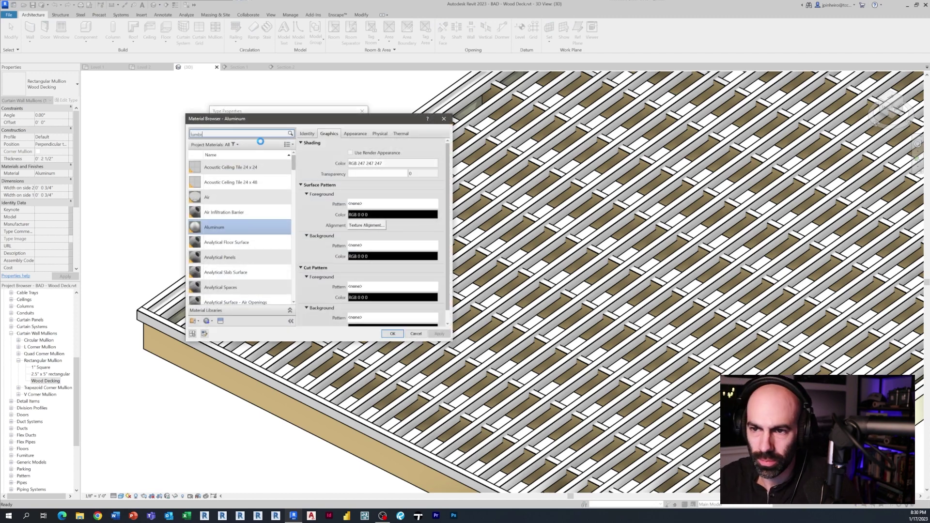
pyautogui.click(253, 176)
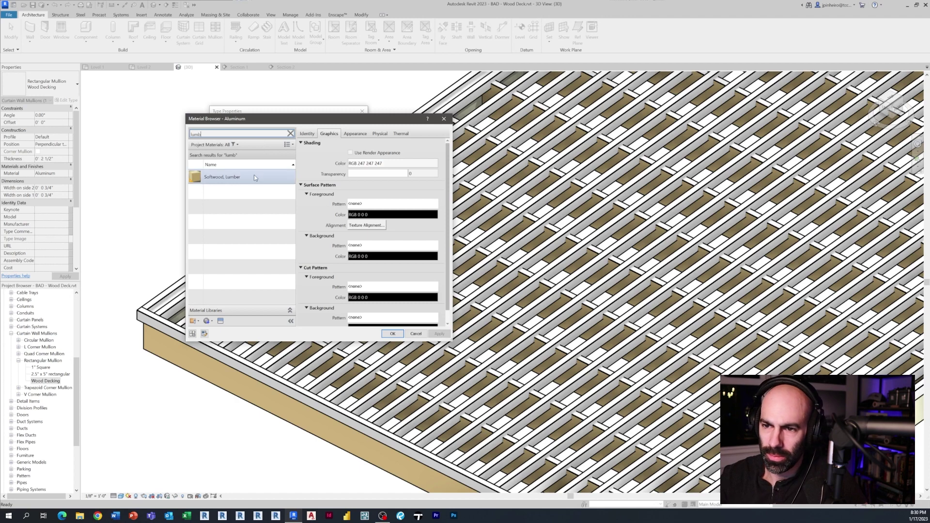
pyautogui.click(392, 334)
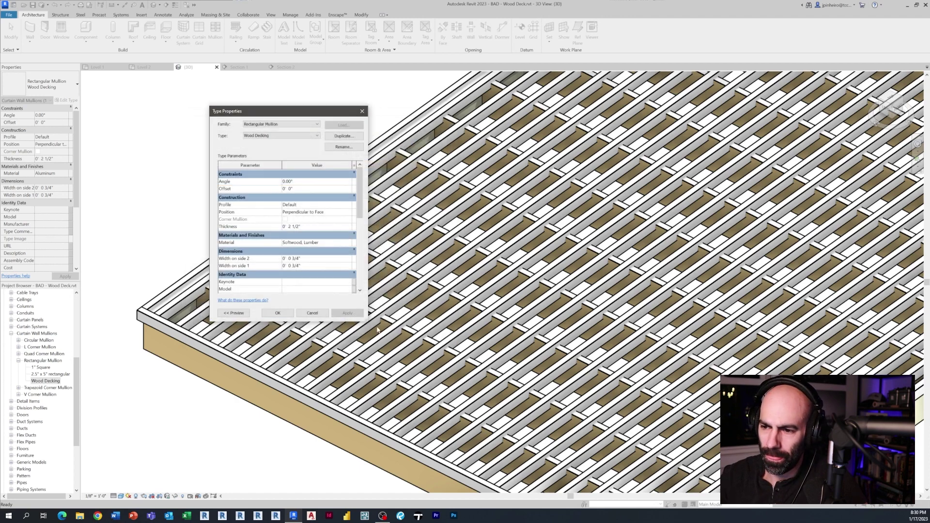
# Set both side widths to 2 3/4" and thickness to 3/4", then close Type Properties
pyautogui.click(320, 258)
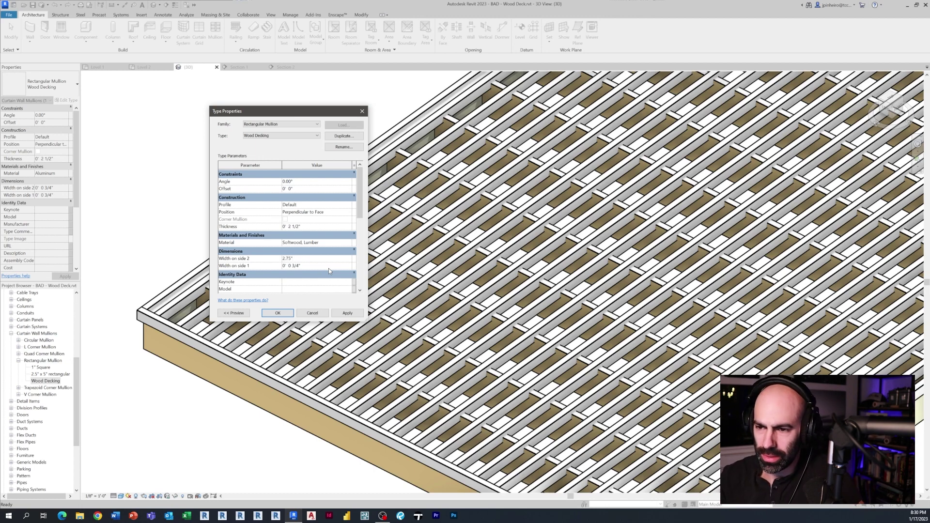
pyautogui.click(319, 251)
pyautogui.click(319, 252)
pyautogui.click(319, 251)
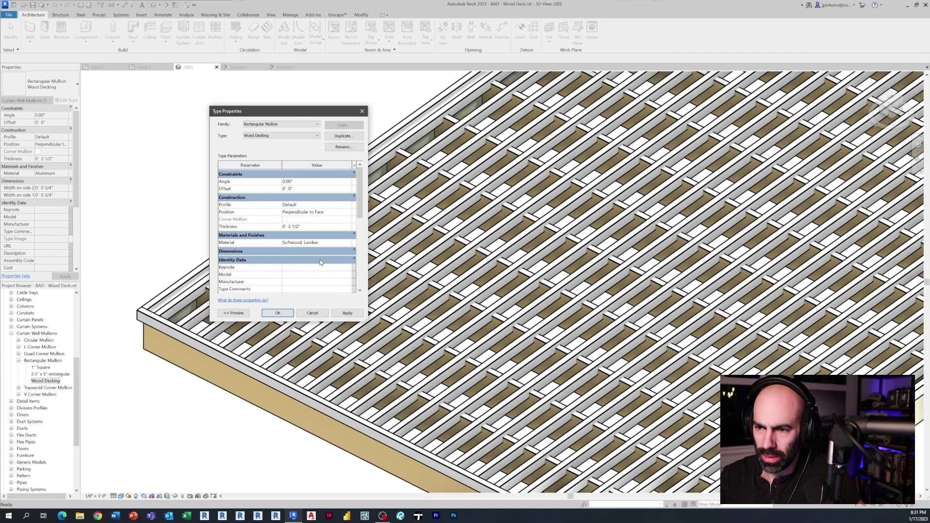
pyautogui.click(318, 250)
pyautogui.click(319, 257)
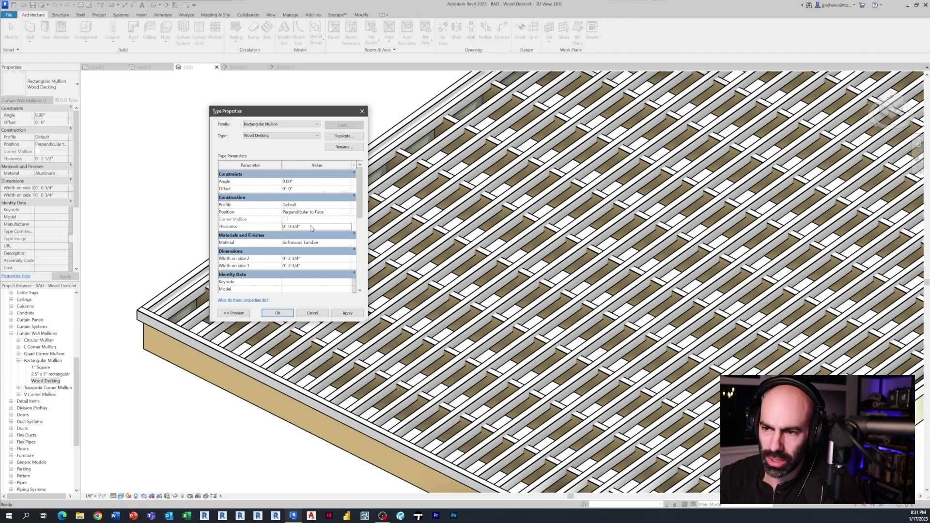
pyautogui.click(277, 315)
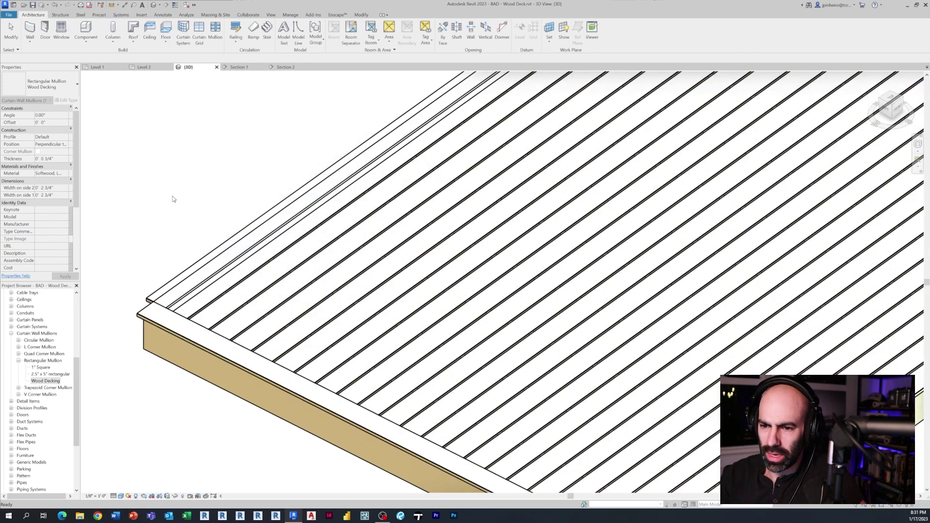
# Orbit to a lower angle on the deck and select the sloped-glazing roof
pyautogui.scroll(-2, 173, 198)
pyautogui.moveTo(612, 321); pyautogui.dragTo(590, 349, button='middle')
pyautogui.scroll(2, 656, 191)
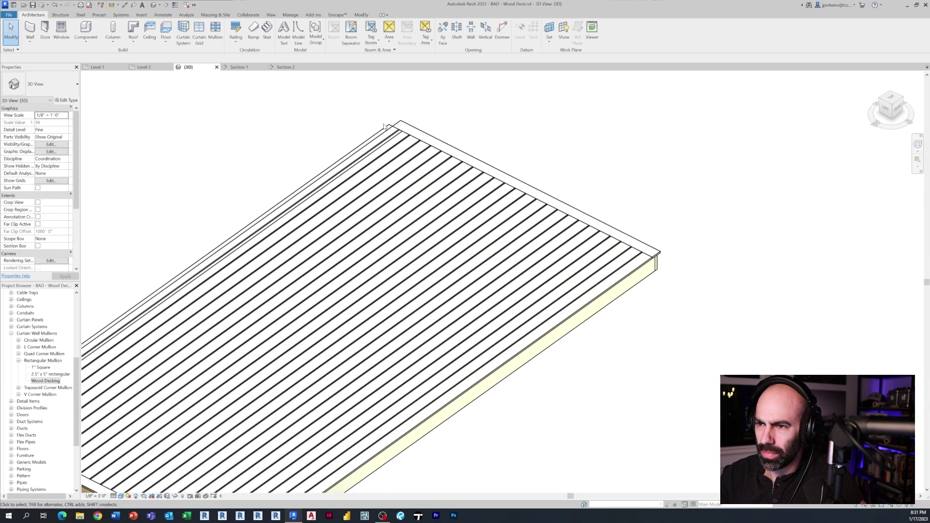
pyautogui.scroll(4, 450, 131)
pyautogui.scroll(-6, 477, 180)
pyautogui.moveTo(513, 353); pyautogui.dragTo(490, 176, button='middle')
pyautogui.keyDown('shift'); pyautogui.moveTo(447, 300); pyautogui.dragTo(428, 201, button='middle'); pyautogui.keyUp('shift')
pyautogui.scroll(3, 178, 191)
pyautogui.keyDown('shift'); pyautogui.moveTo(220, 213); pyautogui.dragTo(262, 366, button='middle'); pyautogui.keyUp('shift')
pyautogui.press('Tab')
pyautogui.click(186, 259)
pyautogui.keyDown('shift'); pyautogui.moveTo(182, 341); pyautogui.dragTo(213, 374, button='middle'); pyautogui.keyUp('shift')
pyautogui.scroll(-2, 169, 274)
pyautogui.click(165, 264)
pyautogui.scroll(3, 183, 327)
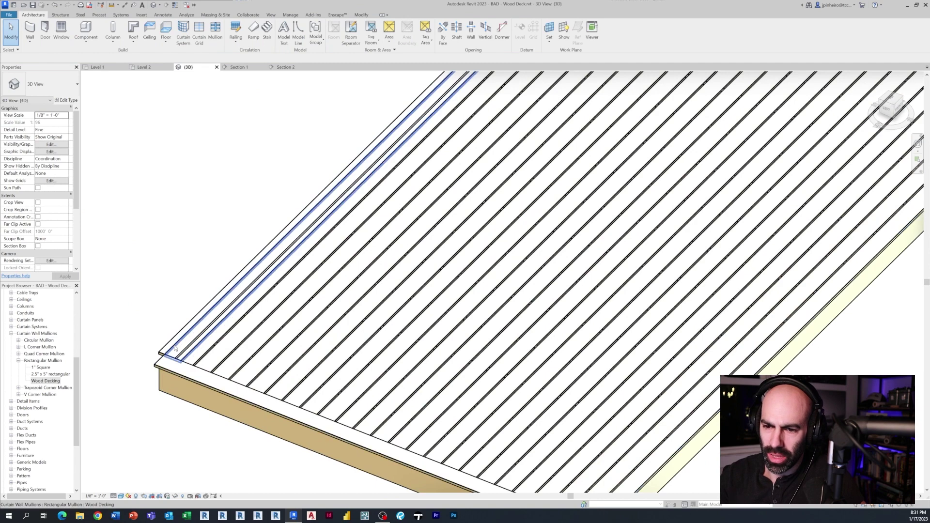
pyautogui.click(174, 345)
pyautogui.scroll(-2, 175, 344)
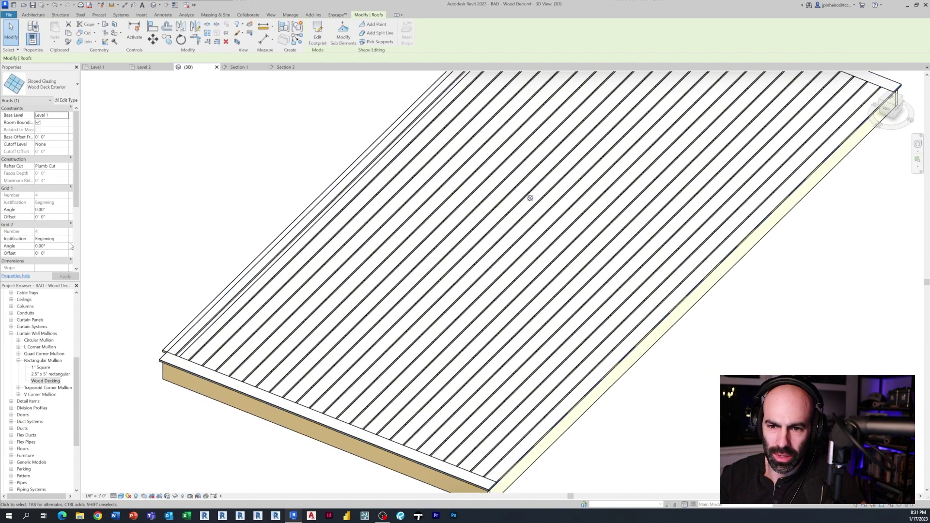
pyautogui.scroll(-1, 64, 232)
# Set Grid 2 justification to Center and inspect the shifted board layout
pyautogui.click(66, 225)
pyautogui.click(41, 243)
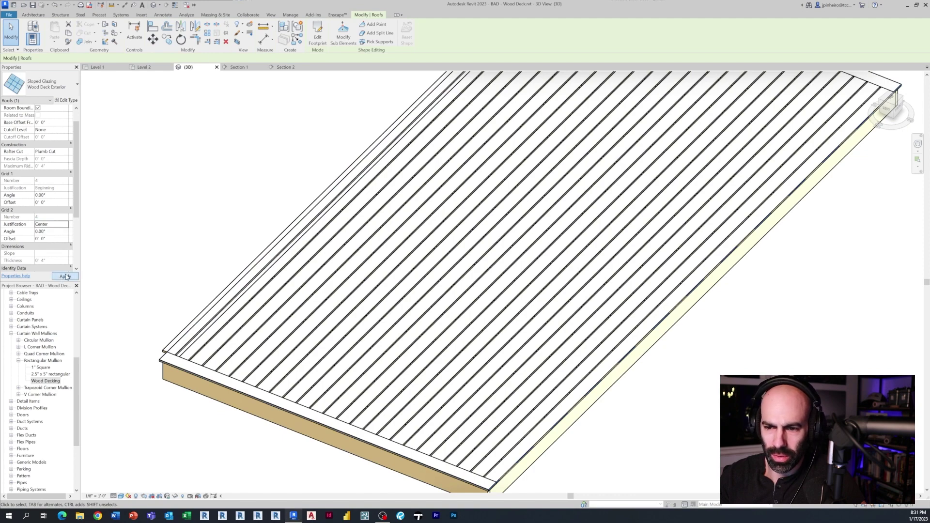
pyautogui.click(177, 252)
pyautogui.scroll(-2, 177, 251)
pyautogui.keyDown('shift'); pyautogui.moveTo(178, 252); pyautogui.dragTo(130, 327, button='middle'); pyautogui.keyUp('shift')
pyautogui.scroll(-2, 244, 314)
pyautogui.keyDown('shift'); pyautogui.moveTo(522, 295); pyautogui.dragTo(396, 264, button='middle'); pyautogui.keyUp('shift')
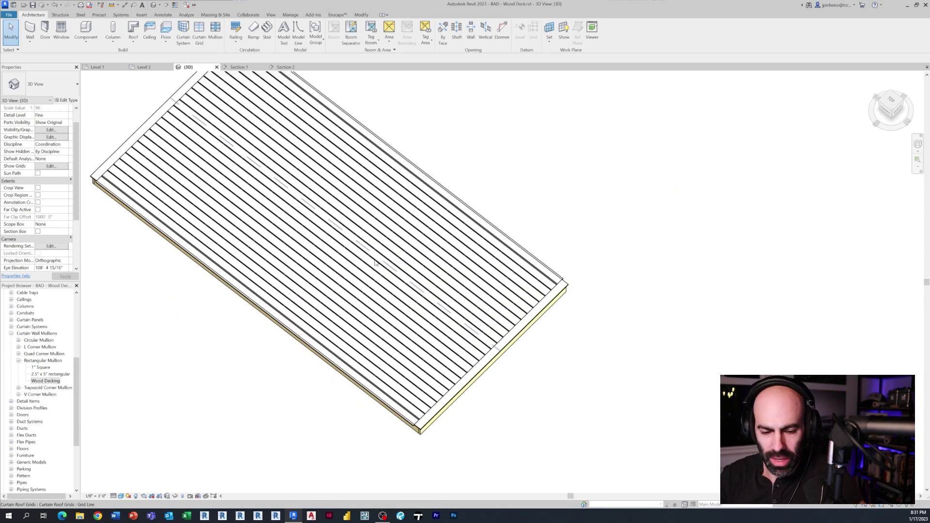
# Place two curtain grid lines across the roof, splitting the decking into three bays
pyautogui.click(193, 35)
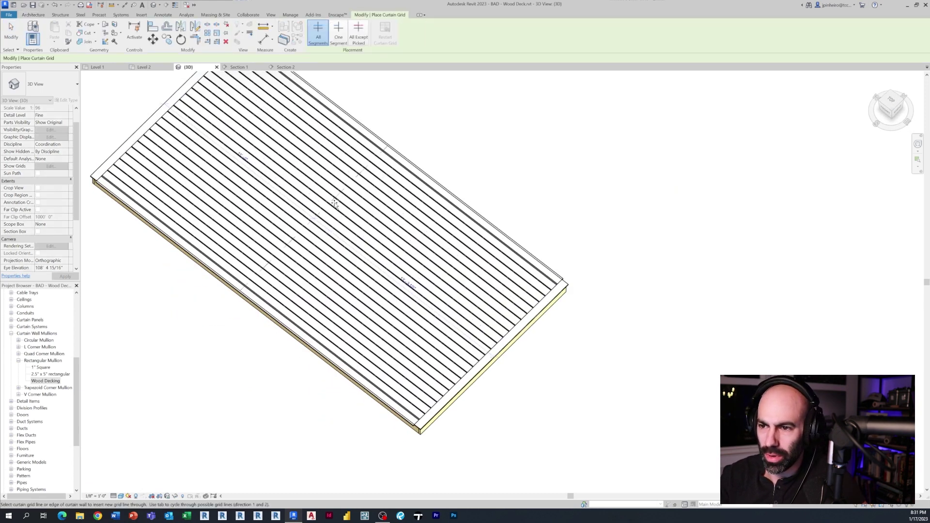
pyautogui.click(366, 241)
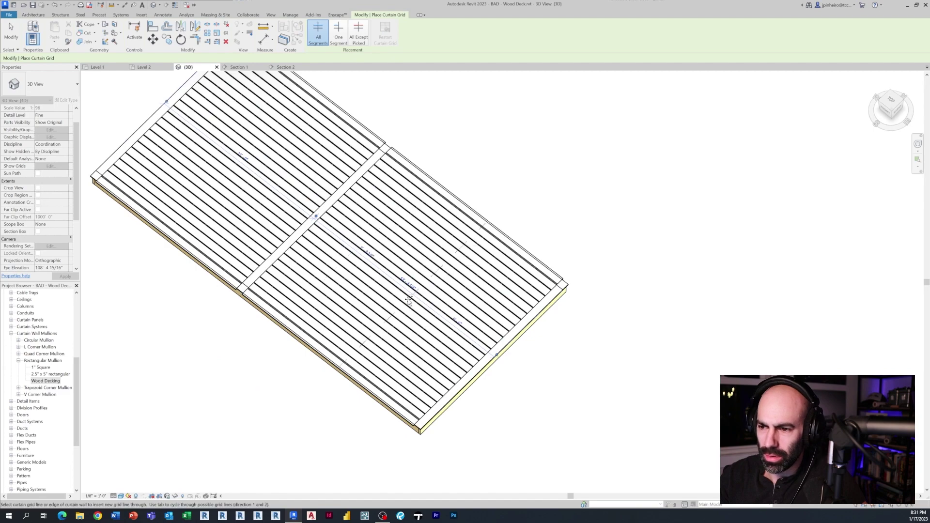
pyautogui.click(462, 382)
pyautogui.keyDown('shift'); pyautogui.moveTo(463, 382); pyautogui.dragTo(479, 331, button='middle'); pyautogui.keyUp('shift')
pyautogui.press('Escape')
# Orbit and pan to view all three deck sections, then select the Wood Decking mullion type
pyautogui.scroll(4, 392, 344)
pyautogui.keyDown('shift'); pyautogui.moveTo(392, 345); pyautogui.dragTo(782, 366, button='middle'); pyautogui.keyUp('shift')
pyautogui.scroll(-2, 450, 329)
pyautogui.scroll(-2, 529, 320)
pyautogui.moveTo(524, 315); pyautogui.dragTo(472, 251, button='middle')
pyautogui.scroll(1, 483, 340)
pyautogui.scroll(1, 473, 250)
pyautogui.scroll(3, 557, 327)
pyautogui.click(12, 334)
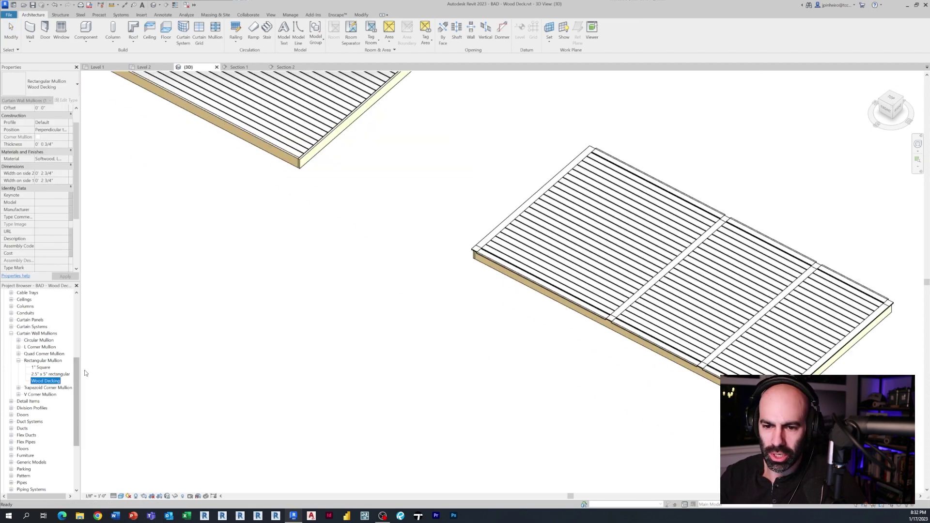
# Move Section 2 over the third deck, then open it and pan along the deck in section
pyautogui.moveTo(434, 301); pyautogui.dragTo(603, 291)
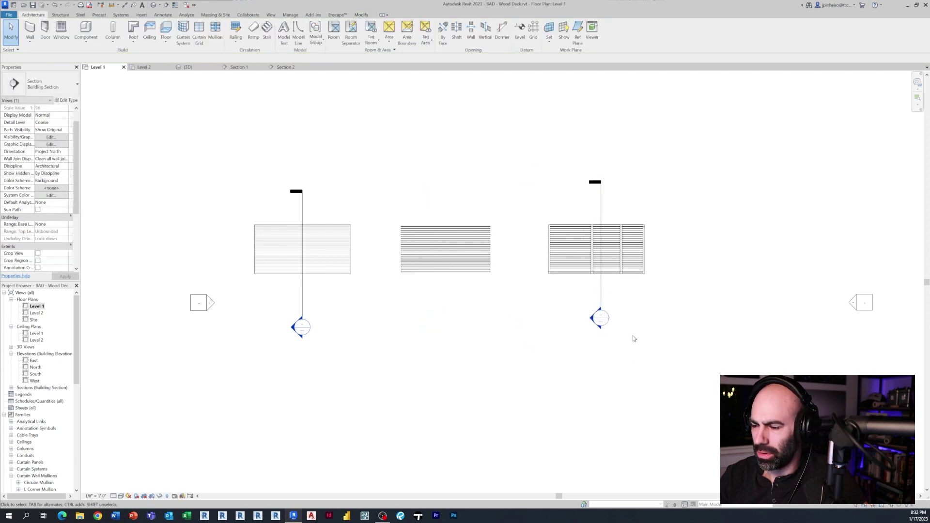
pyautogui.doubleClick(600, 318)
pyautogui.scroll(6, 455, 338)
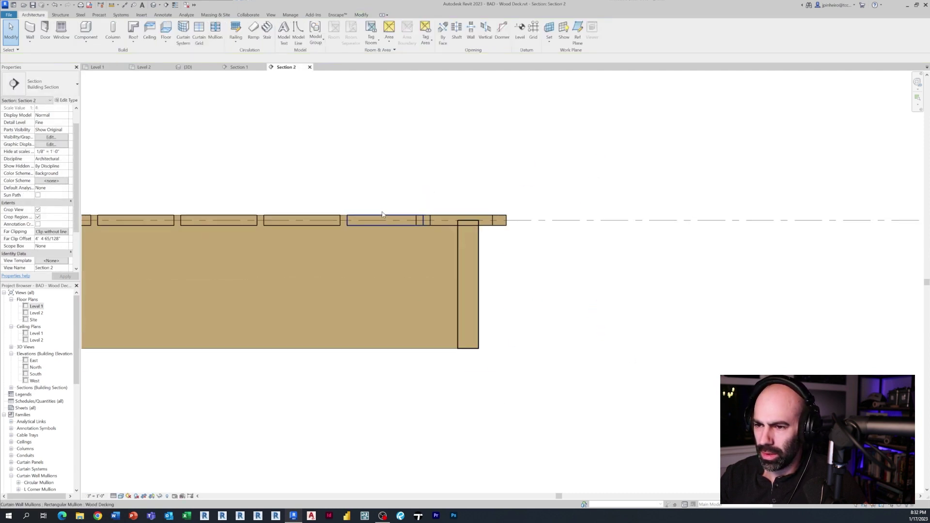
pyautogui.scroll(-2, 398, 245)
pyautogui.moveTo(388, 257); pyautogui.dragTo(697, 244, button='middle')
pyautogui.moveTo(384, 238); pyautogui.dragTo(572, 225, button='middle')
pyautogui.moveTo(378, 279)
pyautogui.mouseDown(button='middle')
pyautogui.moveTo(683, 280)
pyautogui.moveTo(809, 268)
pyautogui.mouseUp(button='middle')
pyautogui.scroll(-2, 446, 286)
pyautogui.scroll(-2, 363, 208)
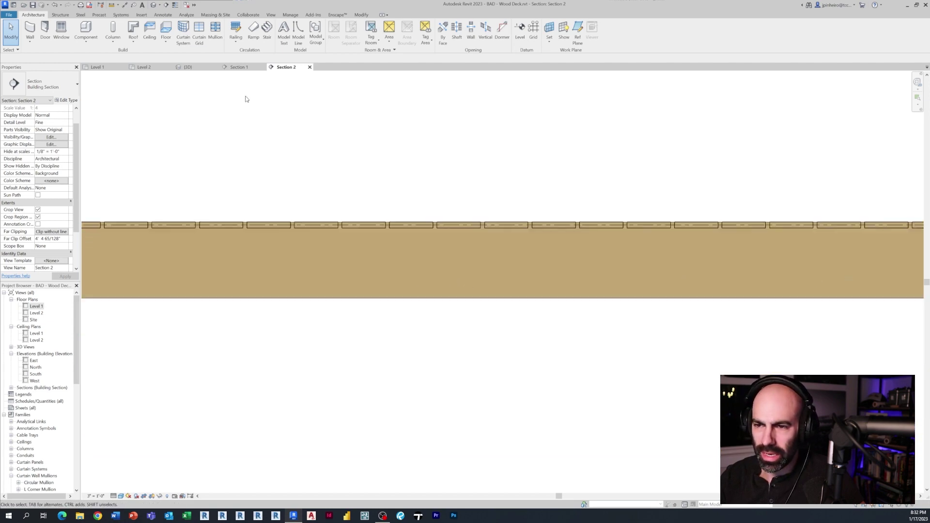
# Enable the Section Box in the Default 3D View and shrink it to the newest deck
pyautogui.click(153, 5)
pyautogui.scroll(-3, 332, 233)
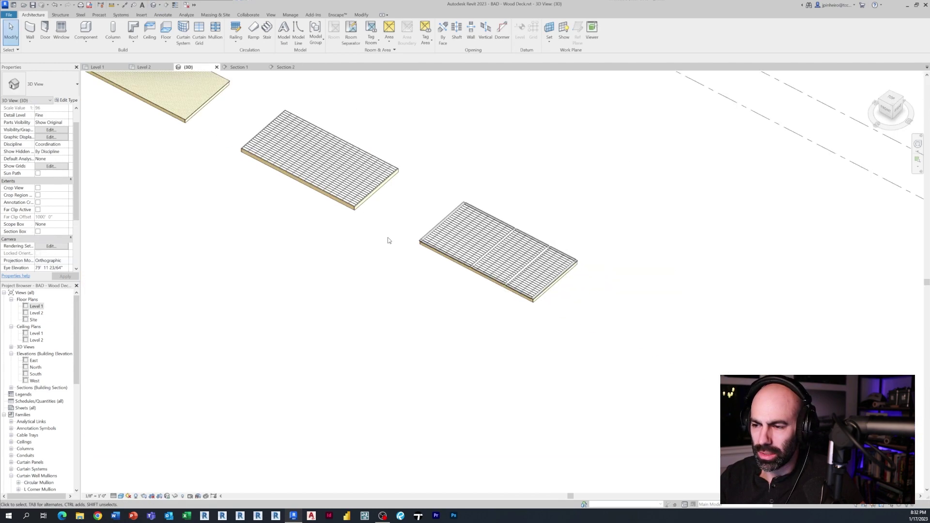
pyautogui.click(77, 277)
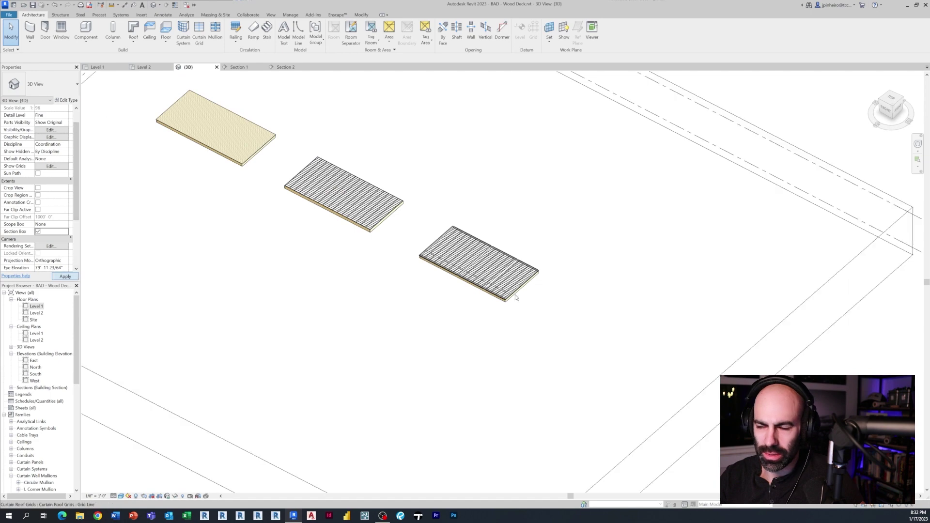
pyautogui.scroll(-3, 573, 379)
pyautogui.click(577, 395)
pyautogui.moveTo(596, 388); pyautogui.dragTo(454, 322)
pyautogui.scroll(10, 453, 322)
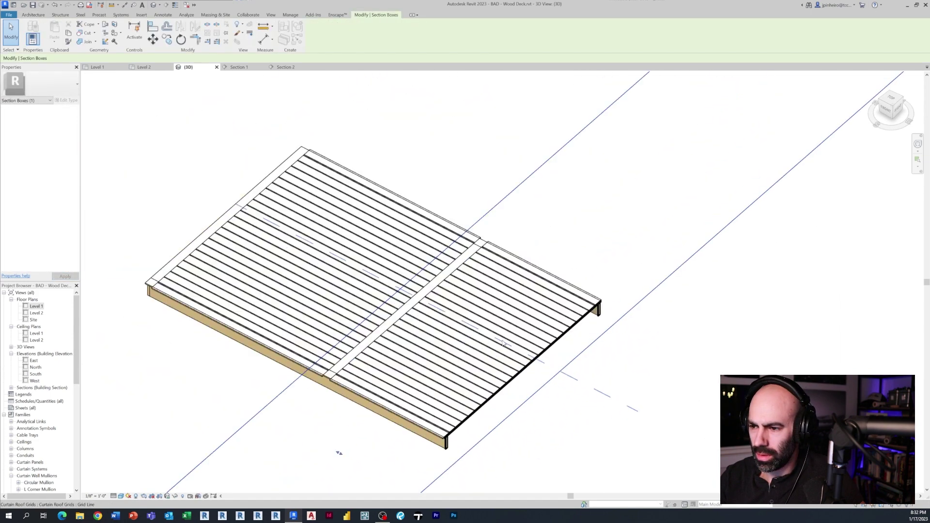
pyautogui.keyDown('shift'); pyautogui.moveTo(455, 310); pyautogui.dragTo(405, 318, button='middle'); pyautogui.keyUp('shift')
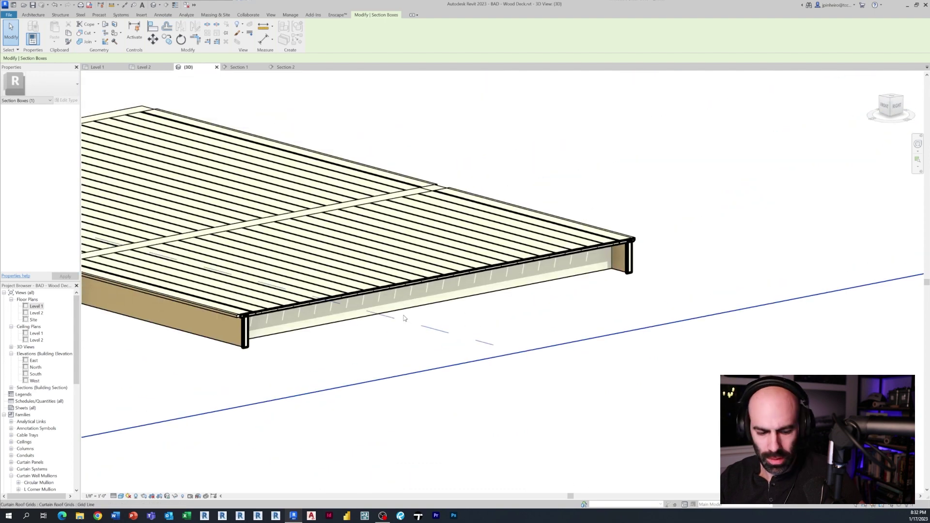
# Switch the 3D view to thin lines with TL
pyautogui.press('t')
pyautogui.press('l')
pyautogui.press('Escape')
pyautogui.scroll(3, 375, 315)
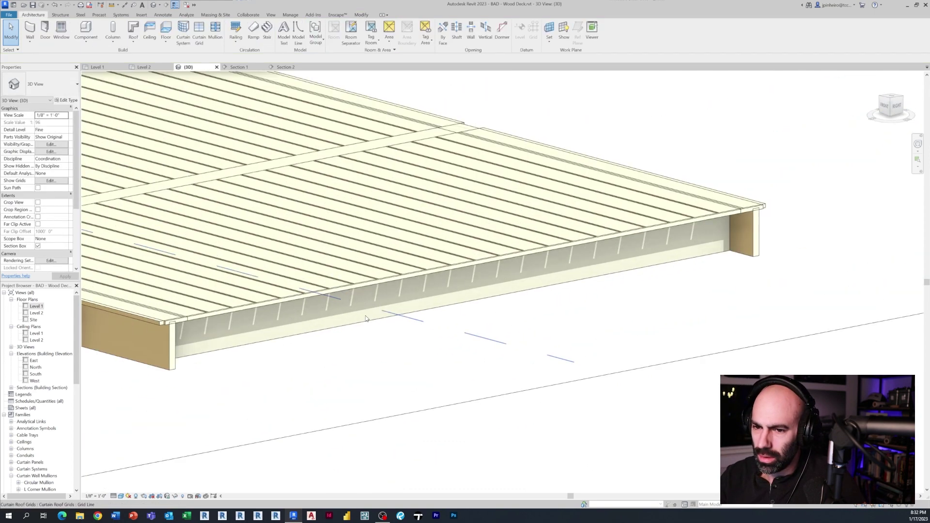
pyautogui.scroll(-4, 366, 315)
# Inspect the cropped deck, selecting the edge deck-board mullion and viewing the underside joists
pyautogui.click(394, 373)
pyautogui.scroll(1, 394, 372)
pyautogui.keyDown('shift'); pyautogui.moveTo(477, 371); pyautogui.dragTo(488, 384, button='middle'); pyautogui.keyUp('shift')
pyautogui.scroll(-12, 488, 383)
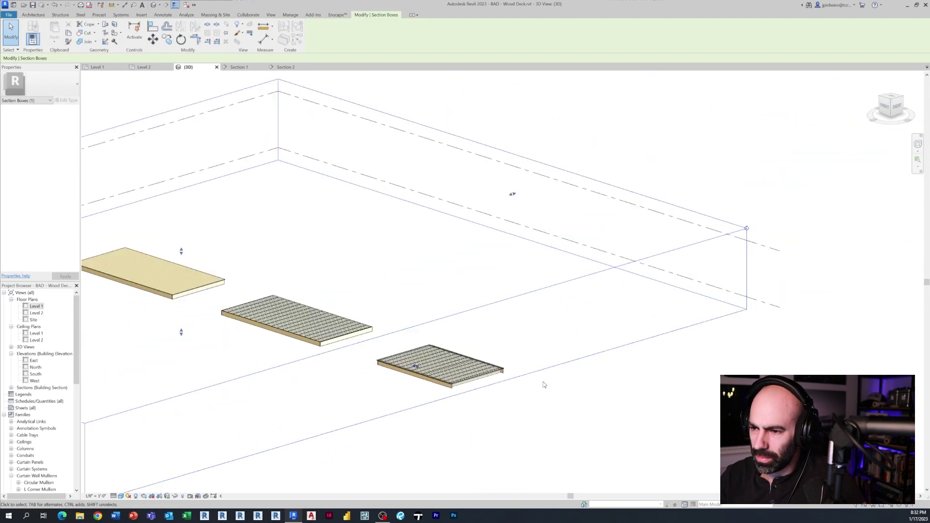
pyautogui.scroll(8, 442, 358)
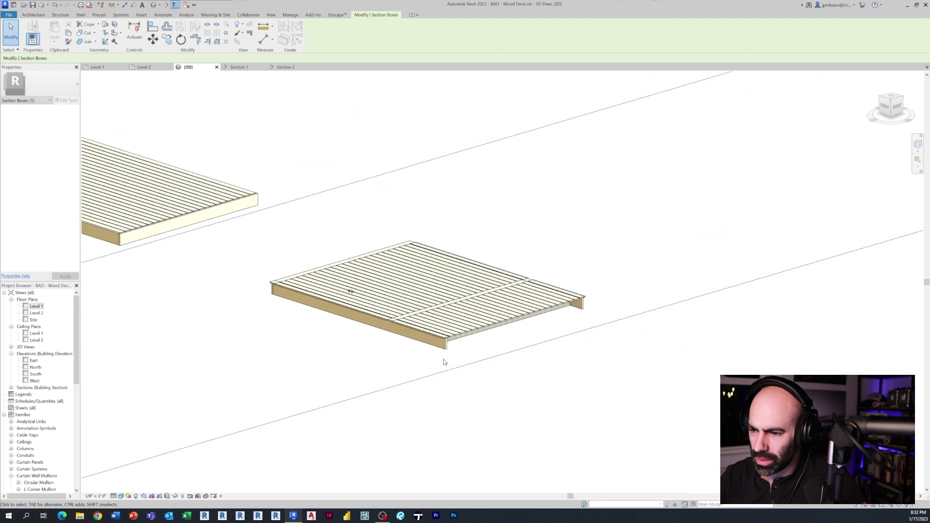
pyautogui.scroll(3, 473, 302)
pyautogui.press('Escape')
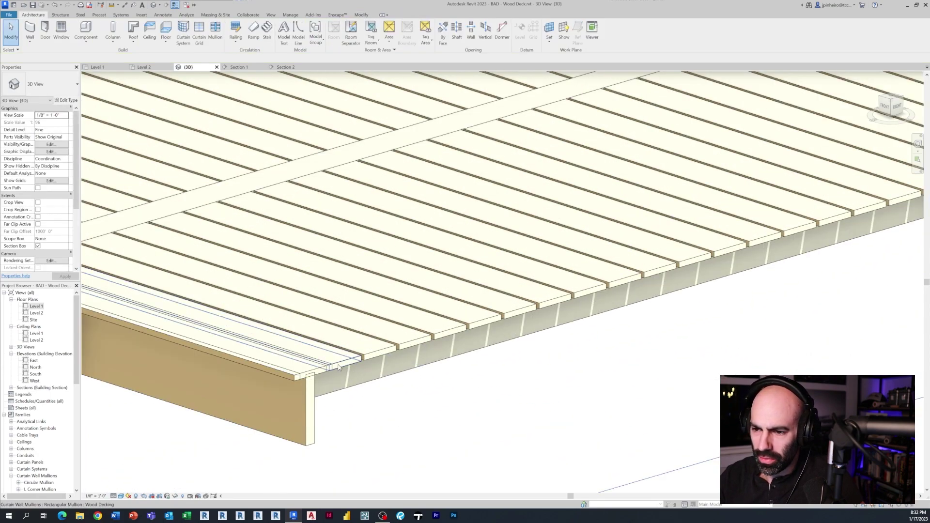
pyautogui.click(340, 364)
pyautogui.scroll(-4, 333, 368)
pyautogui.keyDown('shift'); pyautogui.moveTo(410, 411); pyautogui.dragTo(243, 305, button='middle'); pyautogui.keyUp('shift')
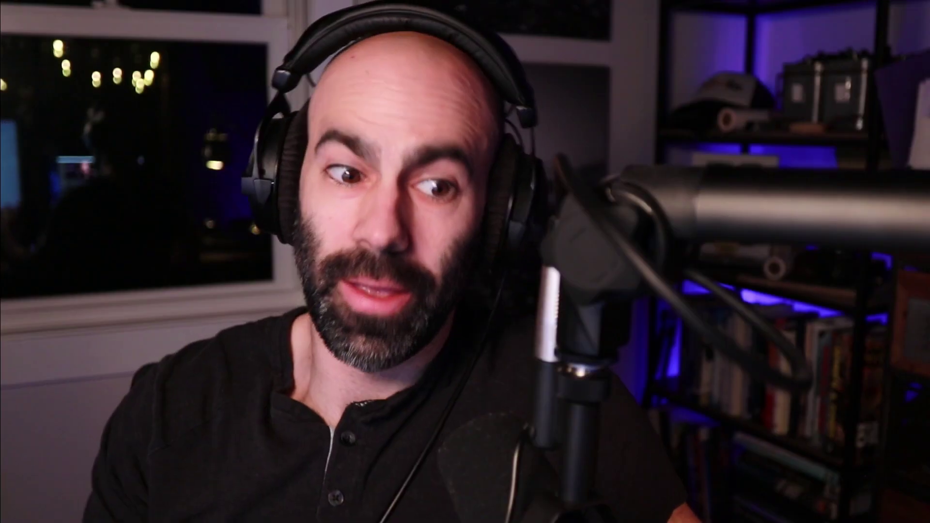